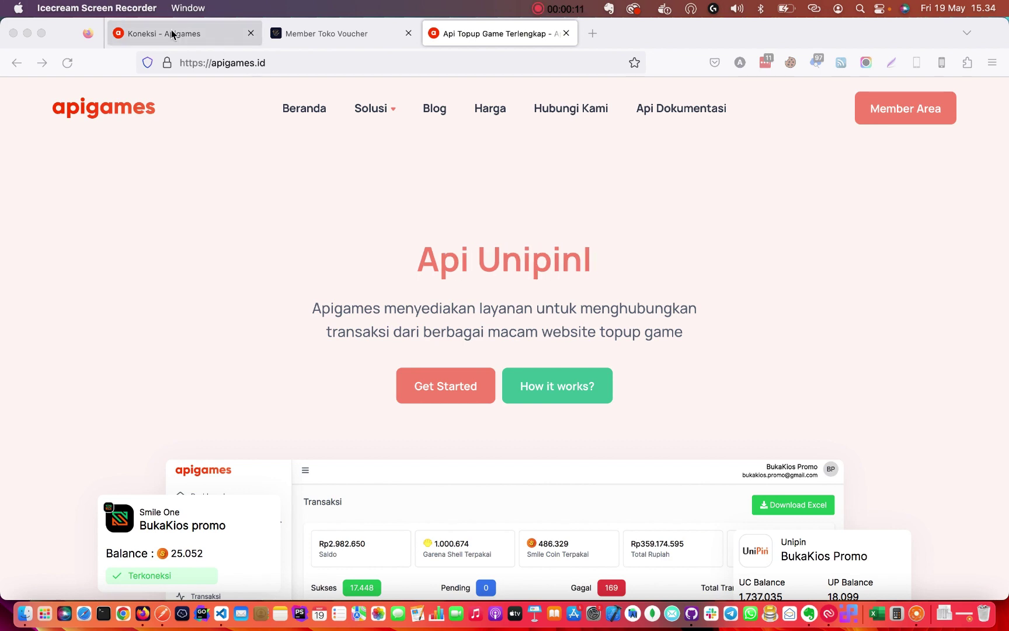
Switch to the Apigames Koneksi page and highlight the unconnected Tokovoucher provider name.
{"action": "left_click", "coordinate": [174, 33]}
{"action": "scroll", "coordinate": [324, 234], "scroll_direction": "down", "scroll_amount": 1}
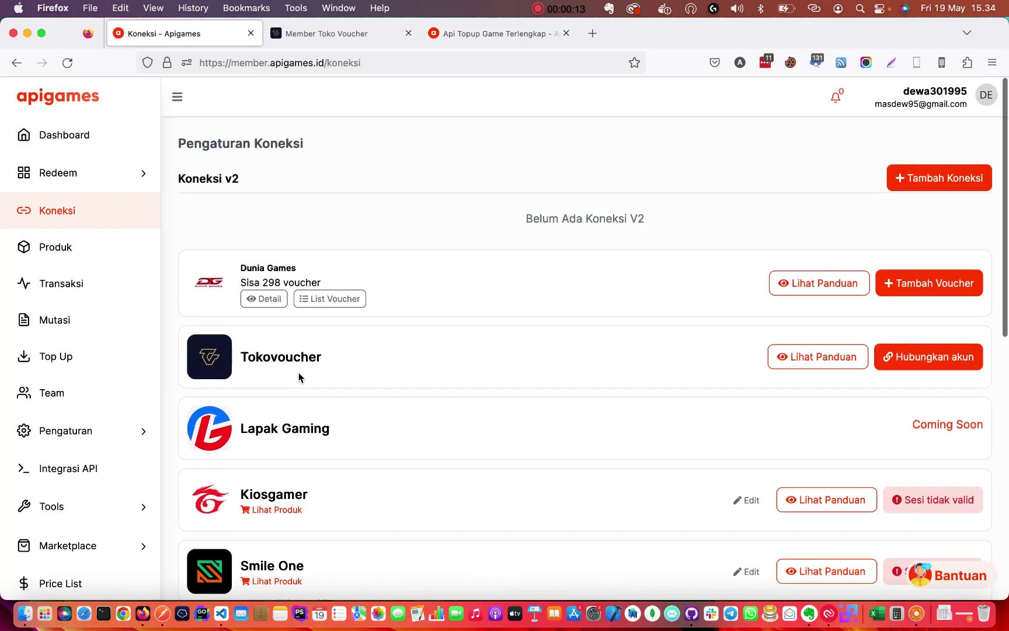
{"action": "double_click", "coordinate": [269, 357]}
{"action": "left_click", "coordinate": [311, 357]}
{"action": "double_click", "coordinate": [278, 359]}
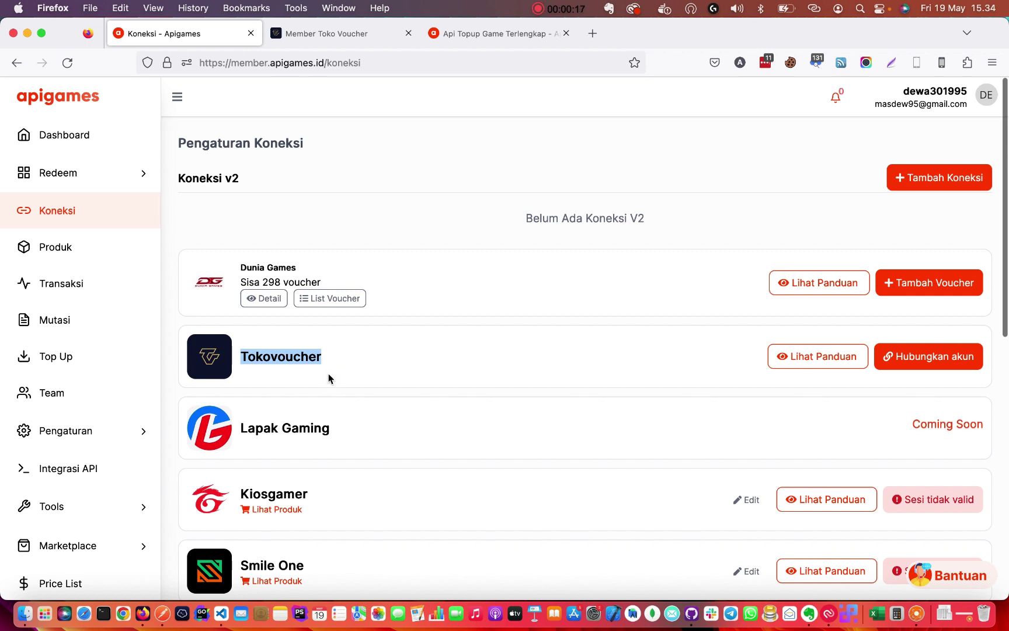
{"action": "double_click", "coordinate": [309, 355]}
Move between the Apigames and Tokovoucher tabs, then open Tokovoucher's Produk page with Free Fire listed.
{"action": "left_click", "coordinate": [298, 34]}
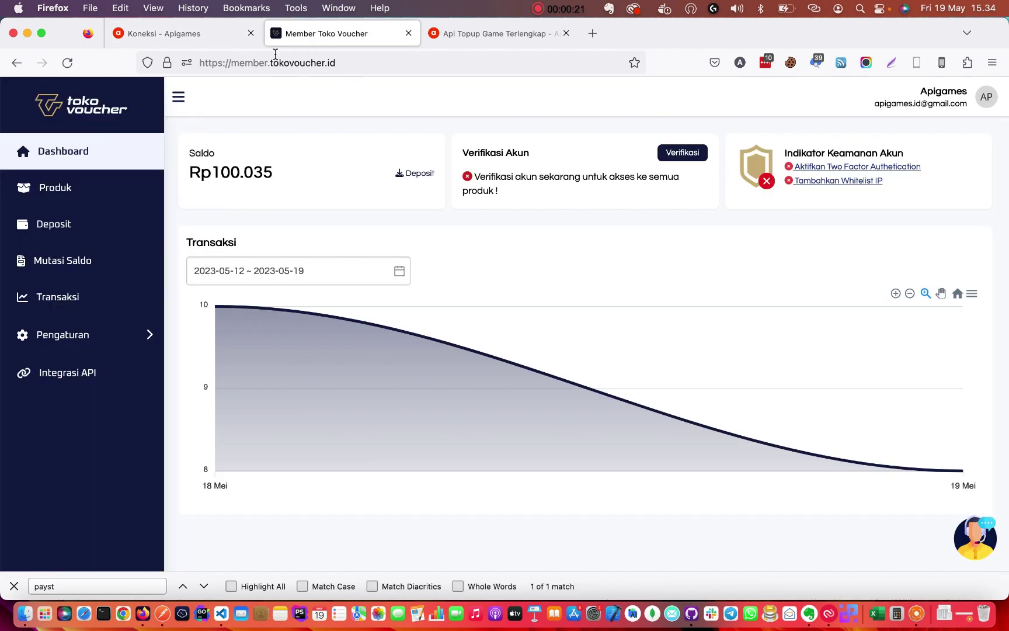
{"action": "left_click", "coordinate": [304, 66]}
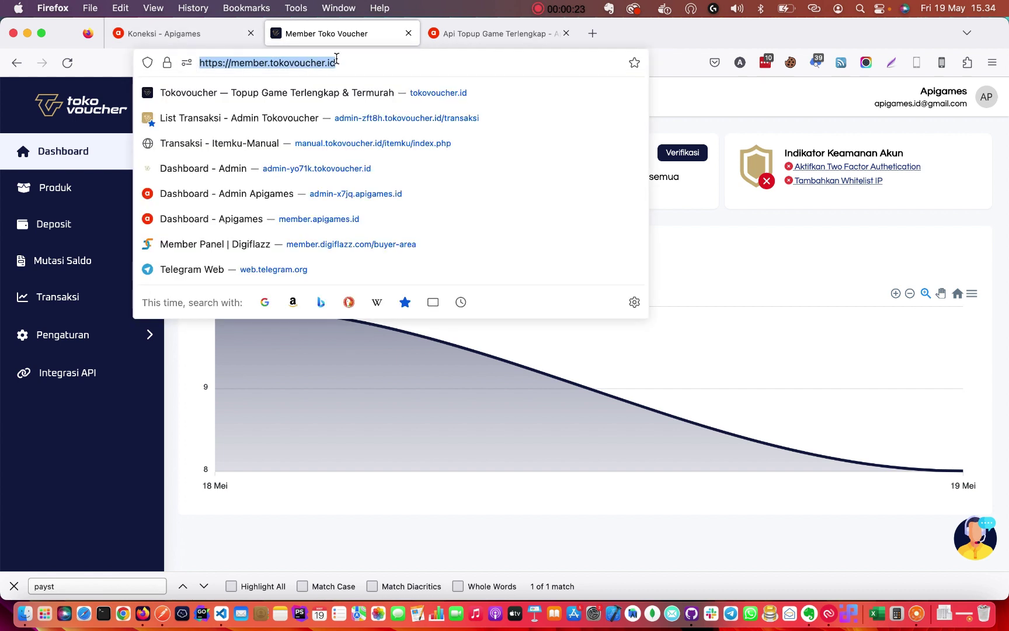
{"action": "left_click", "coordinate": [162, 35]}
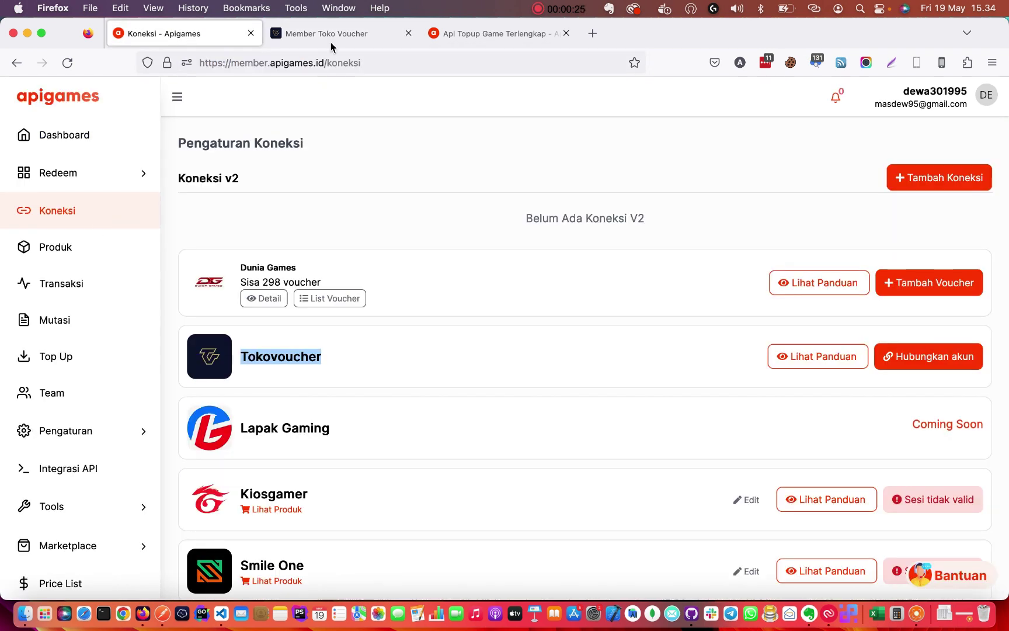
{"action": "key", "text": "ctrl+Tab"}
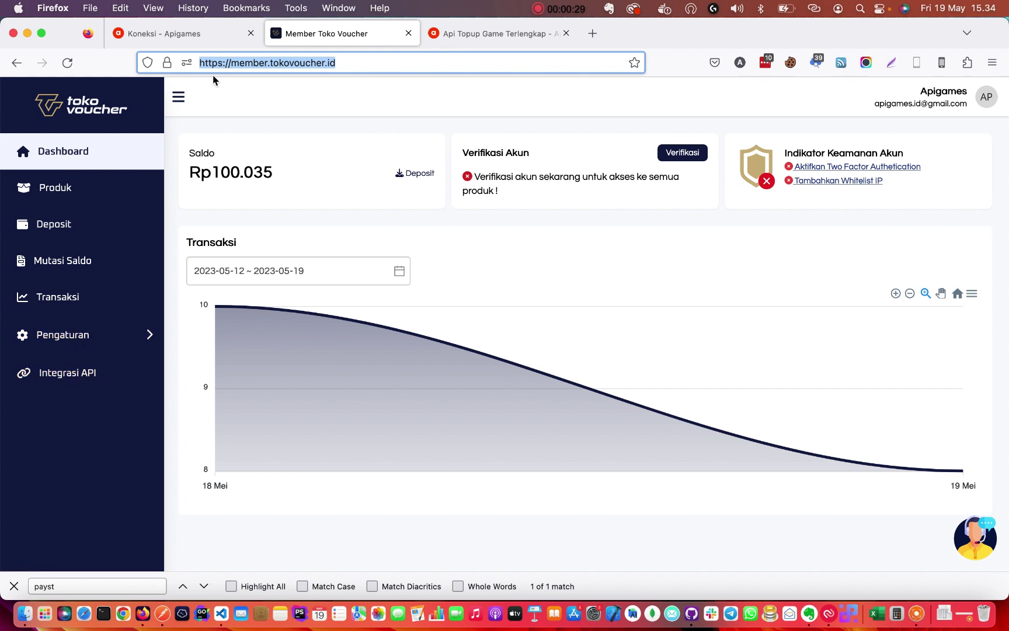
{"action": "left_click", "coordinate": [178, 35]}
{"action": "left_click", "coordinate": [388, 355]}
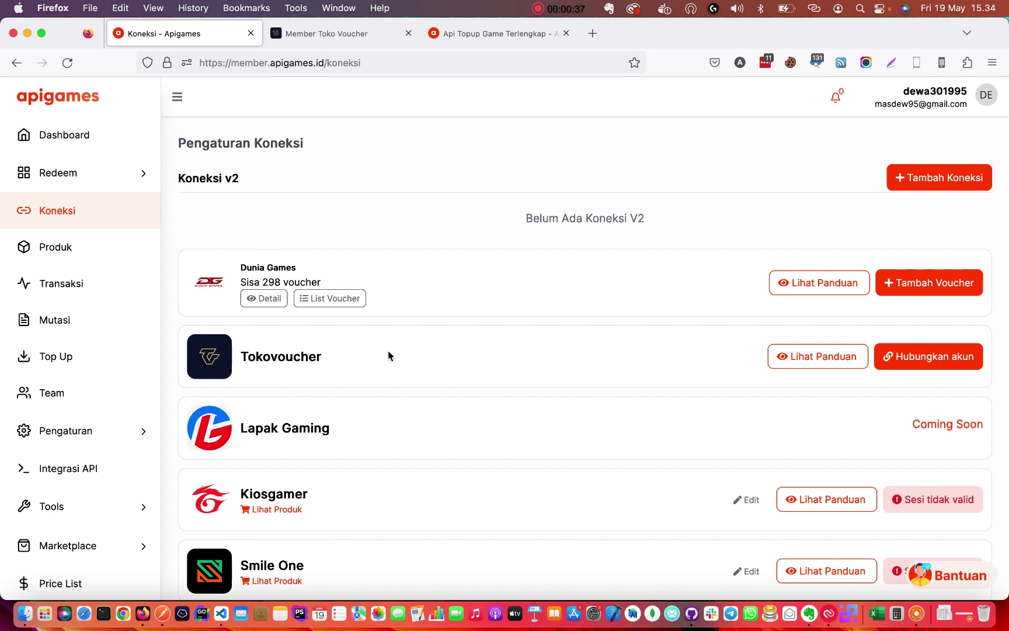
{"action": "left_click", "coordinate": [325, 36]}
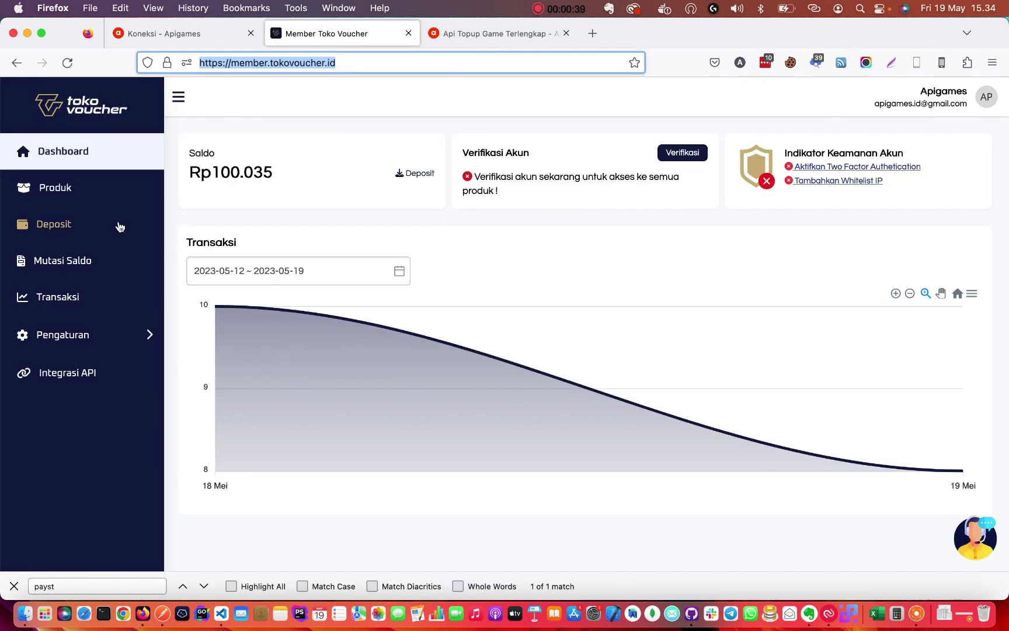
{"action": "left_click", "coordinate": [67, 190]}
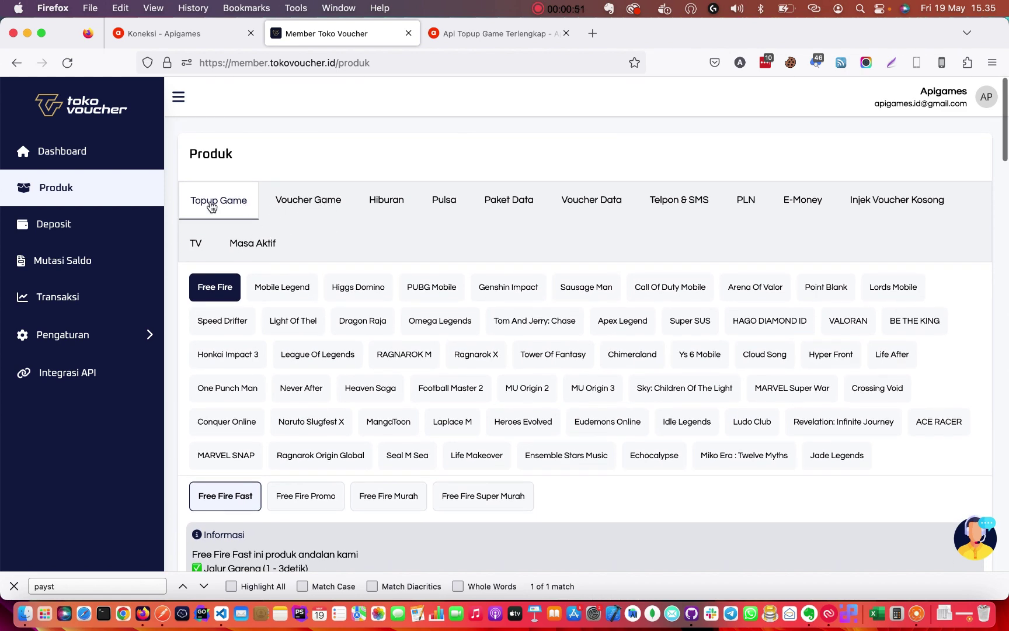
Browse Tokovoucher's Pulsa, Paket Data, PLN and Topup Game lists, then go back to Apigames Koneksi.
{"action": "left_click", "coordinate": [446, 202]}
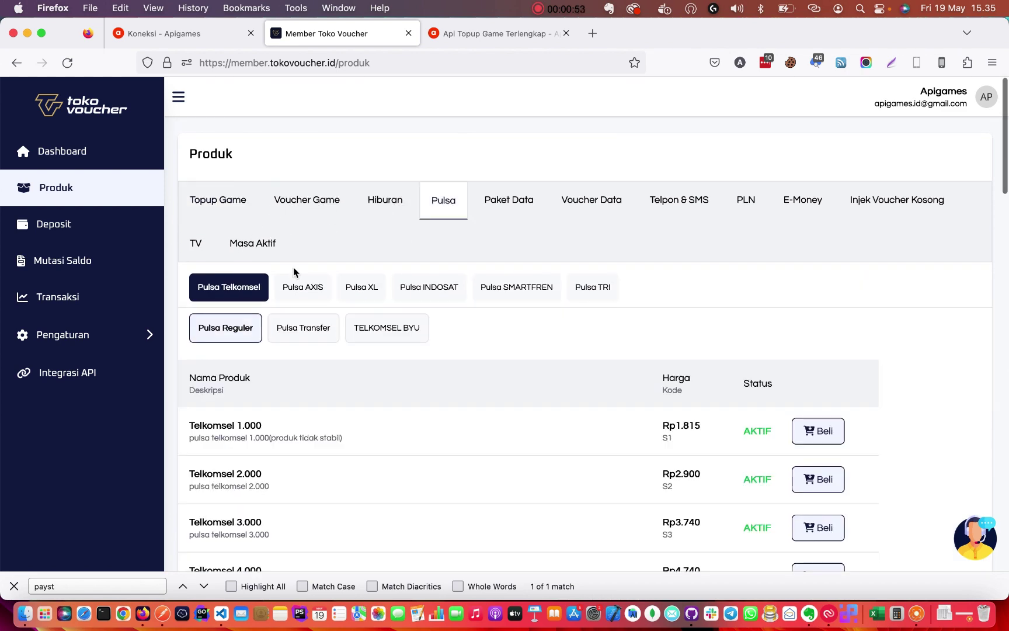
{"action": "scroll", "coordinate": [318, 374], "scroll_direction": "down", "scroll_amount": 3}
{"action": "scroll", "coordinate": [356, 339], "scroll_direction": "up", "scroll_amount": 3}
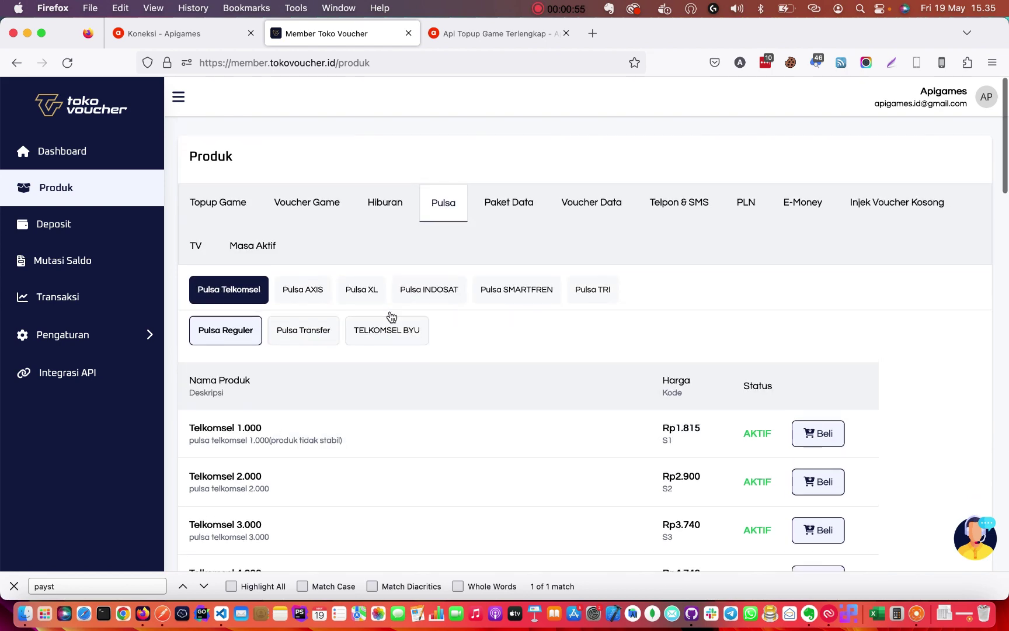
{"action": "left_click", "coordinate": [513, 199]}
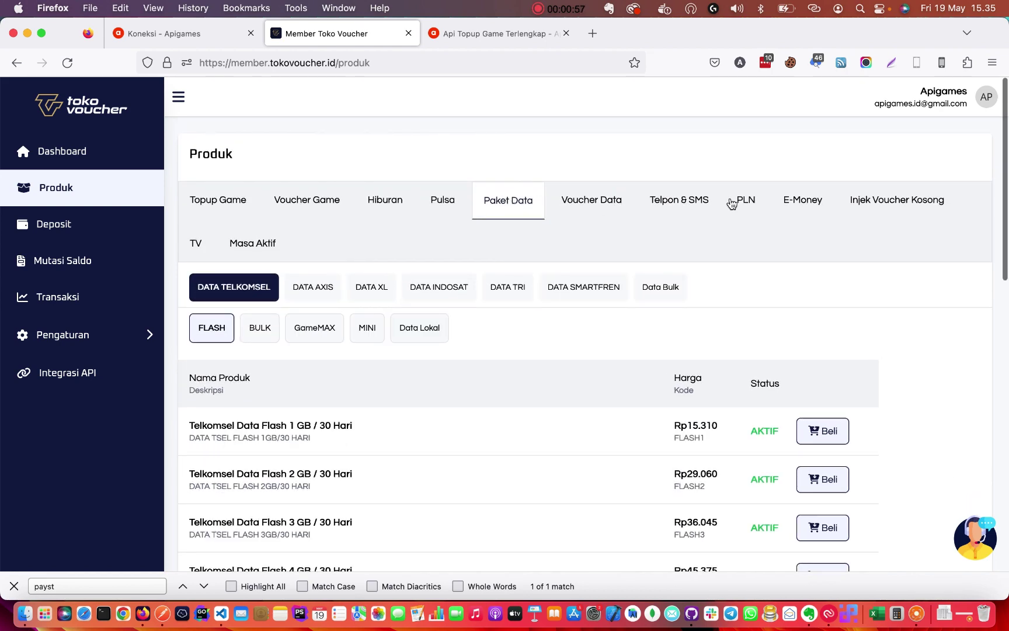
{"action": "left_click", "coordinate": [750, 201]}
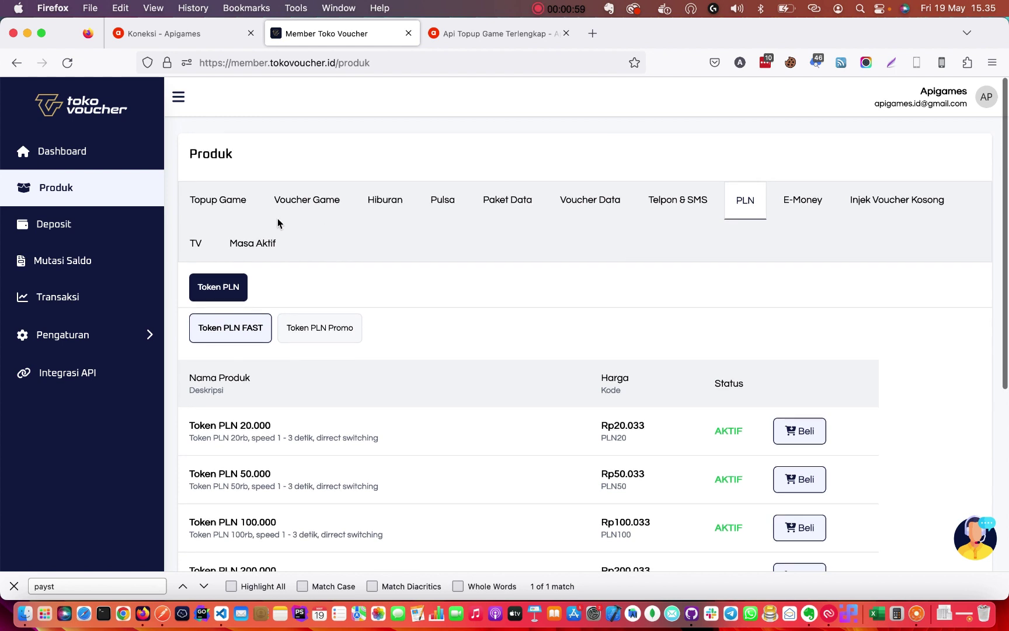
{"action": "left_click", "coordinate": [222, 203]}
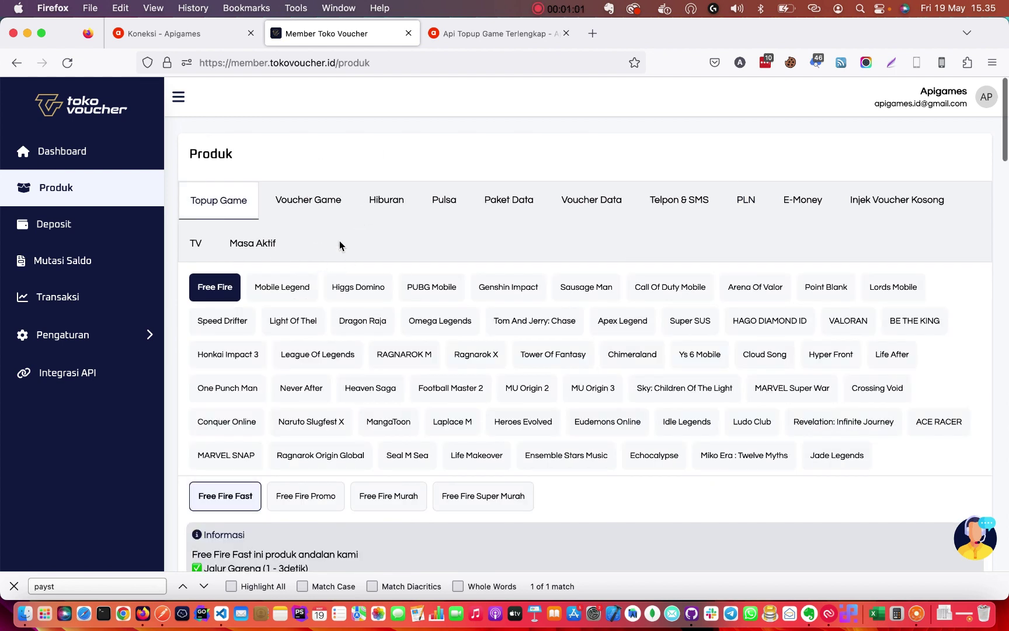
{"action": "left_click", "coordinate": [178, 33]}
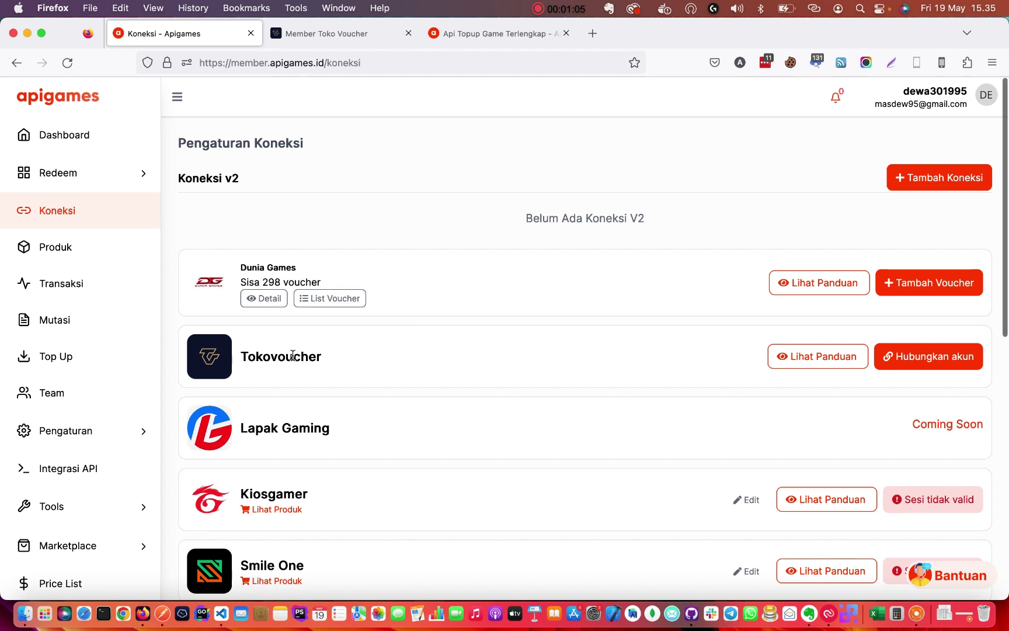
{"action": "double_click", "coordinate": [327, 356]}
{"action": "left_click", "coordinate": [330, 356]}
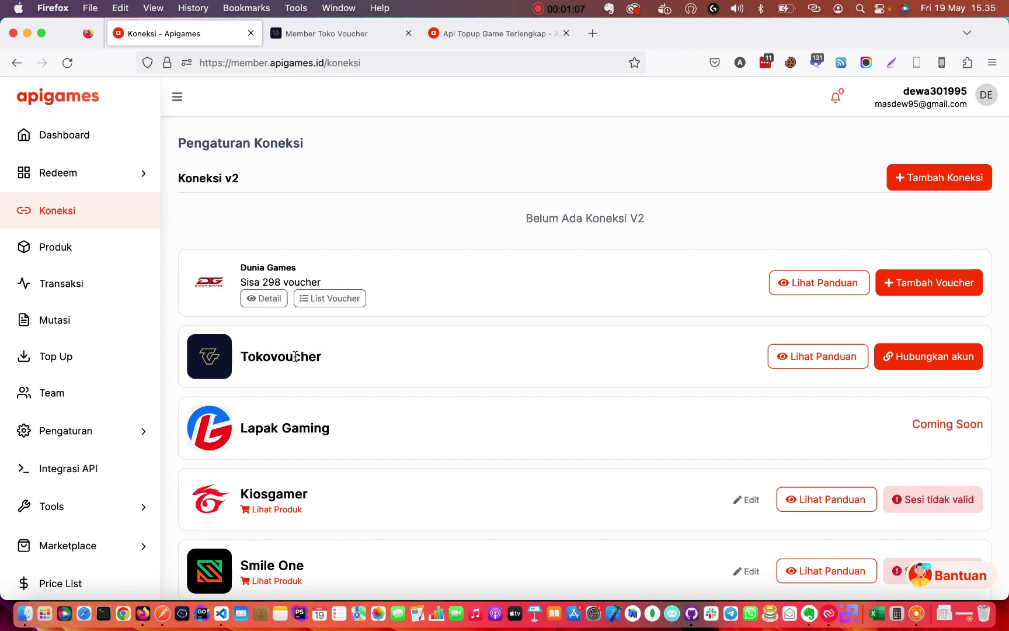
{"action": "double_click", "coordinate": [304, 357]}
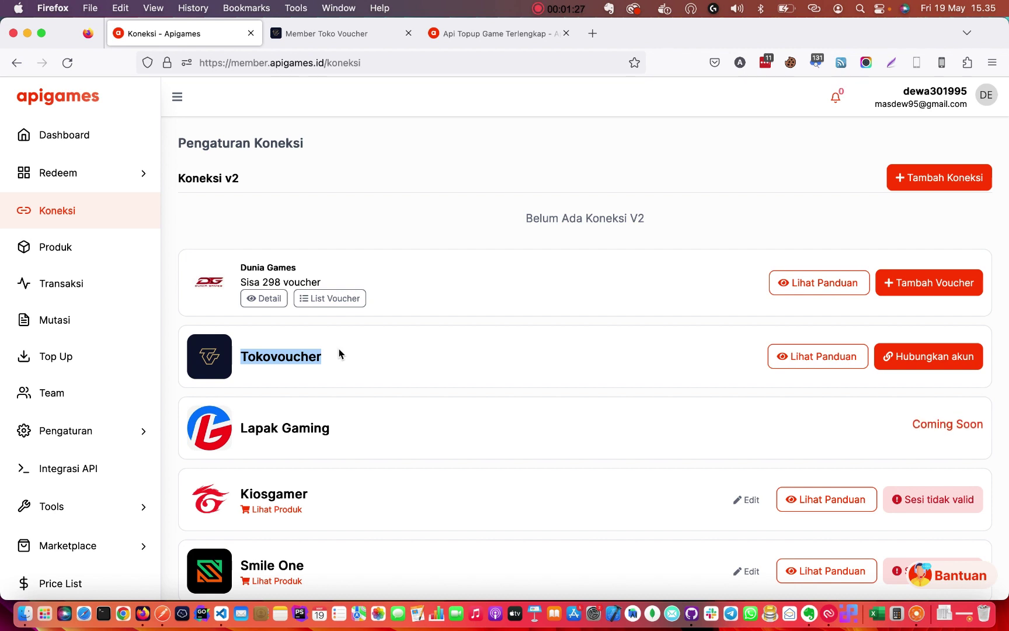
{"action": "left_click", "coordinate": [394, 329]}
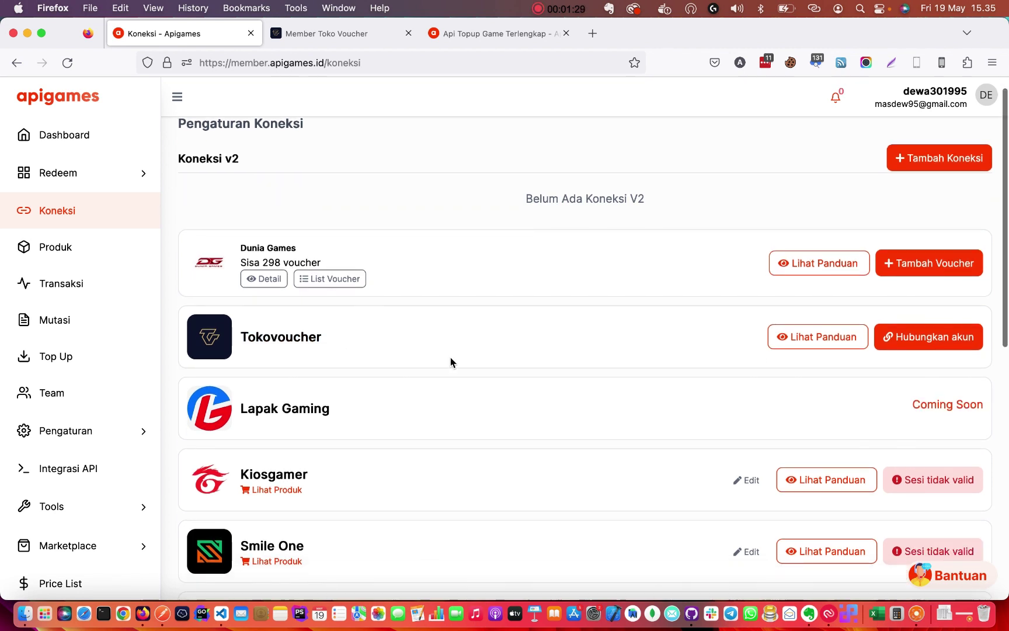
{"action": "scroll", "coordinate": [424, 237], "scroll_direction": "up", "scroll_amount": 2}
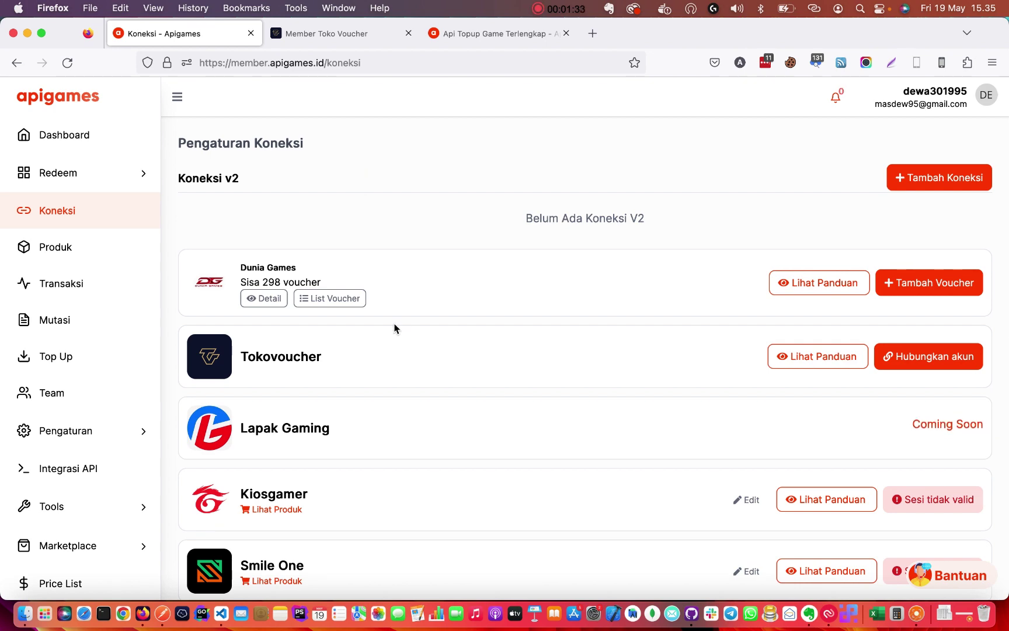
{"action": "left_click", "coordinate": [318, 35]}
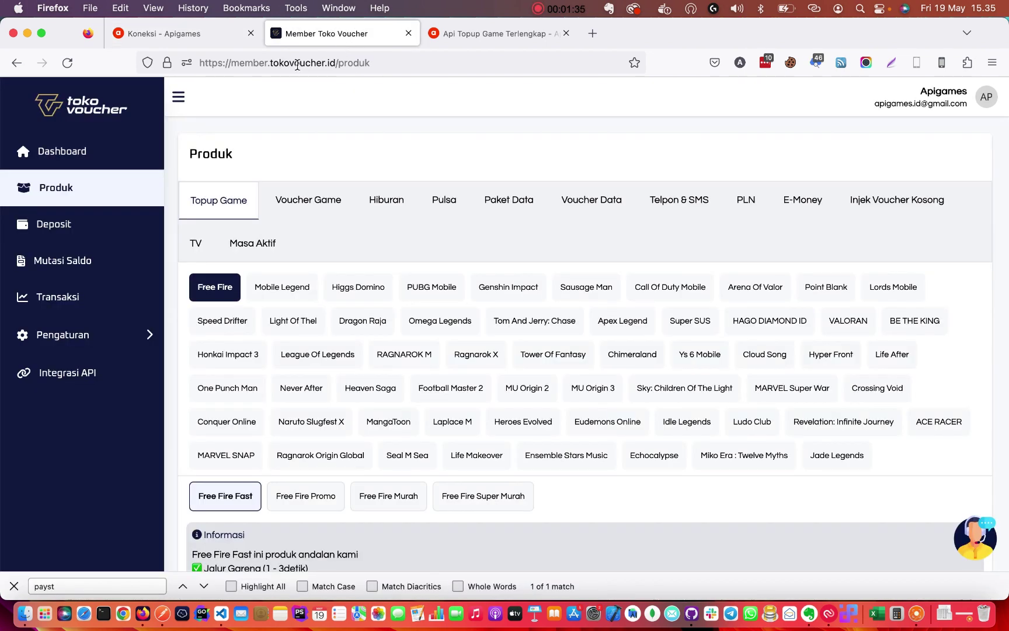
{"action": "left_click", "coordinate": [200, 33]}
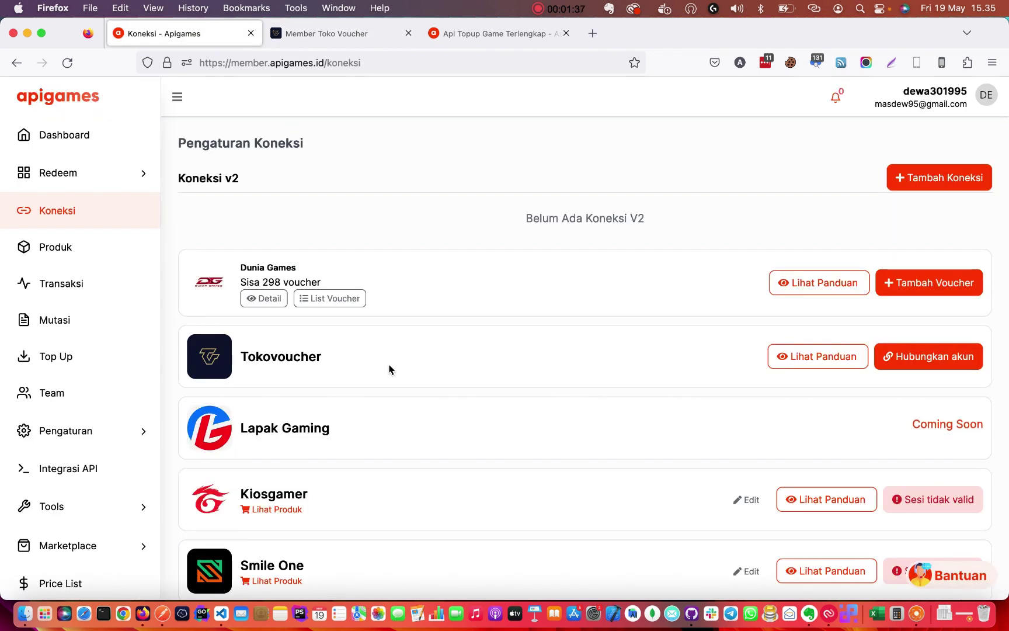
{"action": "left_click", "coordinate": [403, 361]}
{"action": "left_click", "coordinate": [345, 35]}
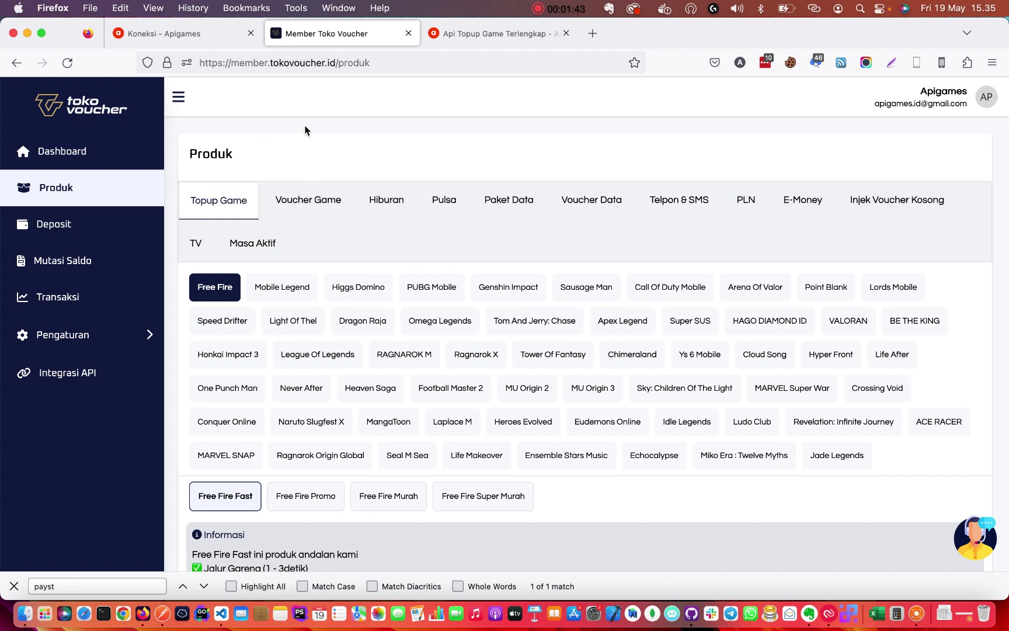
{"action": "double_click", "coordinate": [338, 61]}
{"action": "left_click", "coordinate": [396, 61]}
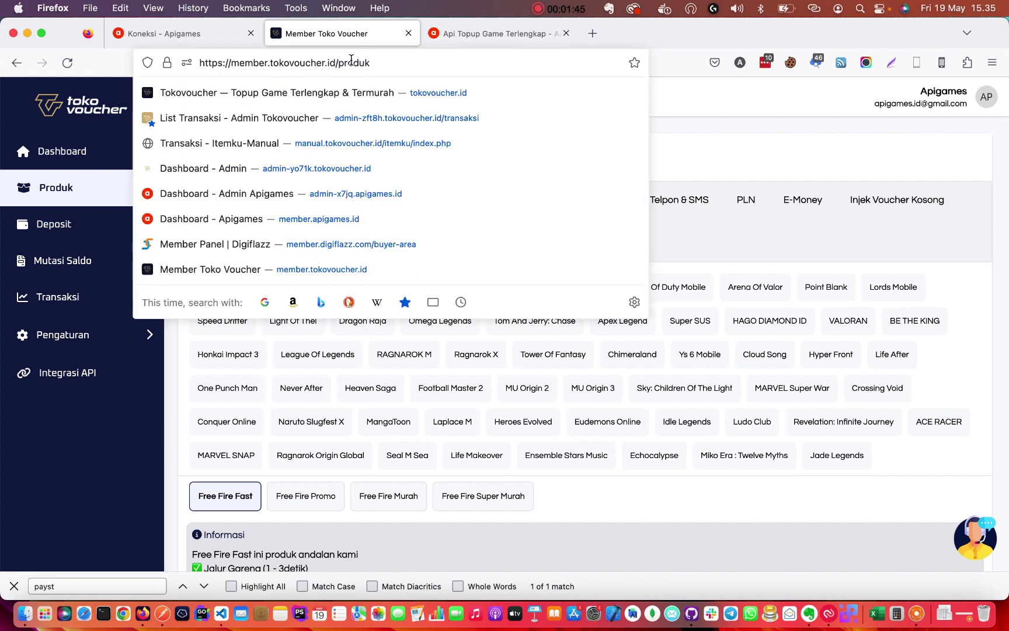
{"action": "double_click", "coordinate": [350, 61]}
{"action": "left_click", "coordinate": [380, 61]}
{"action": "left_click", "coordinate": [506, 158]}
{"action": "left_click_drag", "start_coordinate": [336, 63], "coordinate": [193, 63]}
{"action": "double_click", "coordinate": [285, 63]}
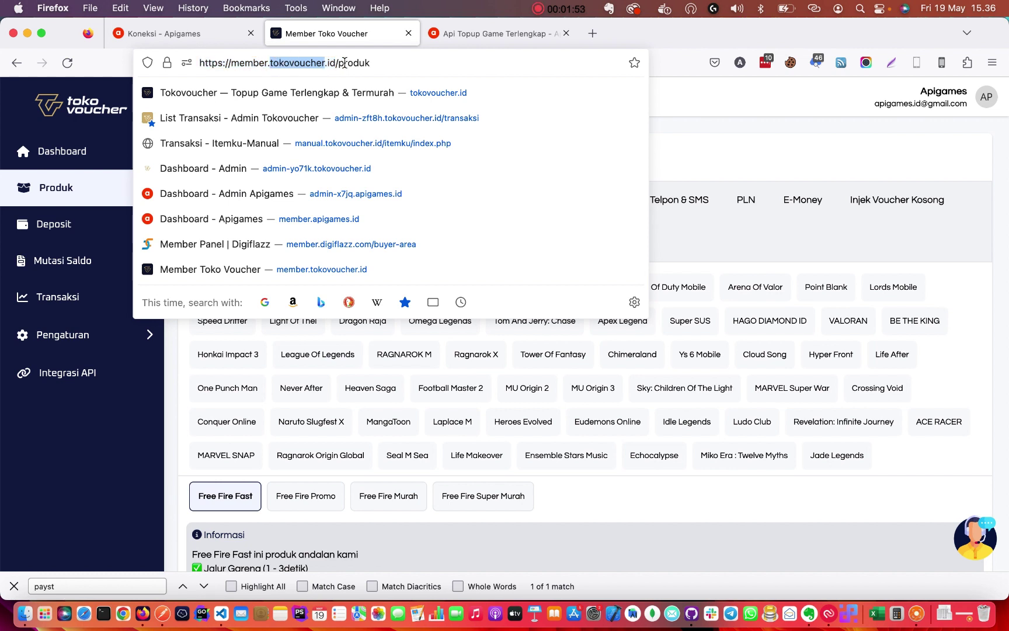
{"action": "left_click", "coordinate": [344, 63]}
{"action": "left_click_drag", "start_coordinate": [338, 63], "coordinate": [175, 61]}
{"action": "left_click", "coordinate": [256, 61]}
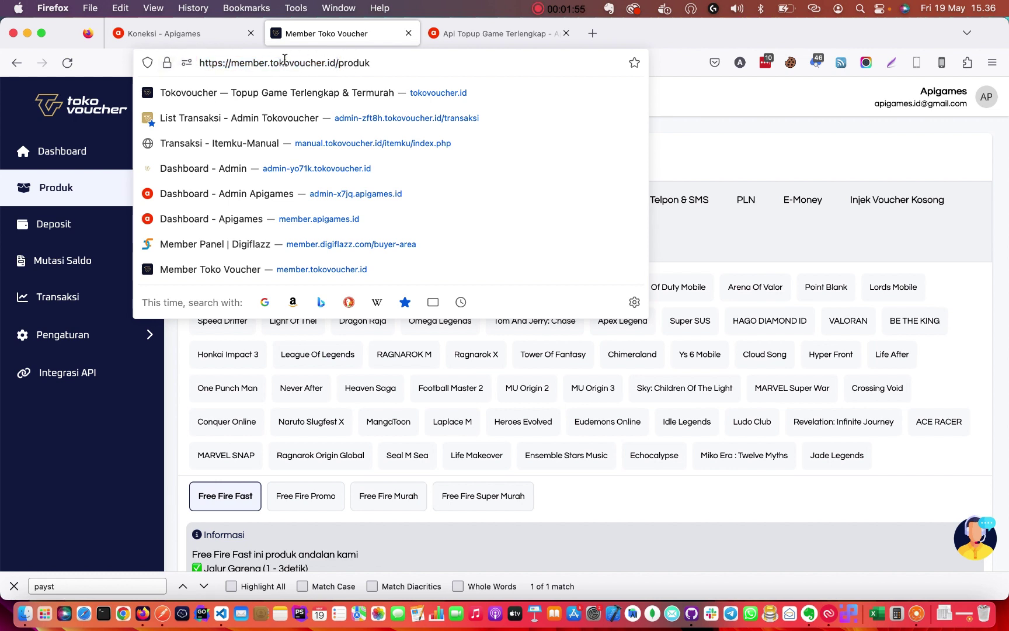
{"action": "left_click", "coordinate": [351, 62]}
{"action": "double_click", "coordinate": [347, 62]}
{"action": "left_click", "coordinate": [176, 34]}
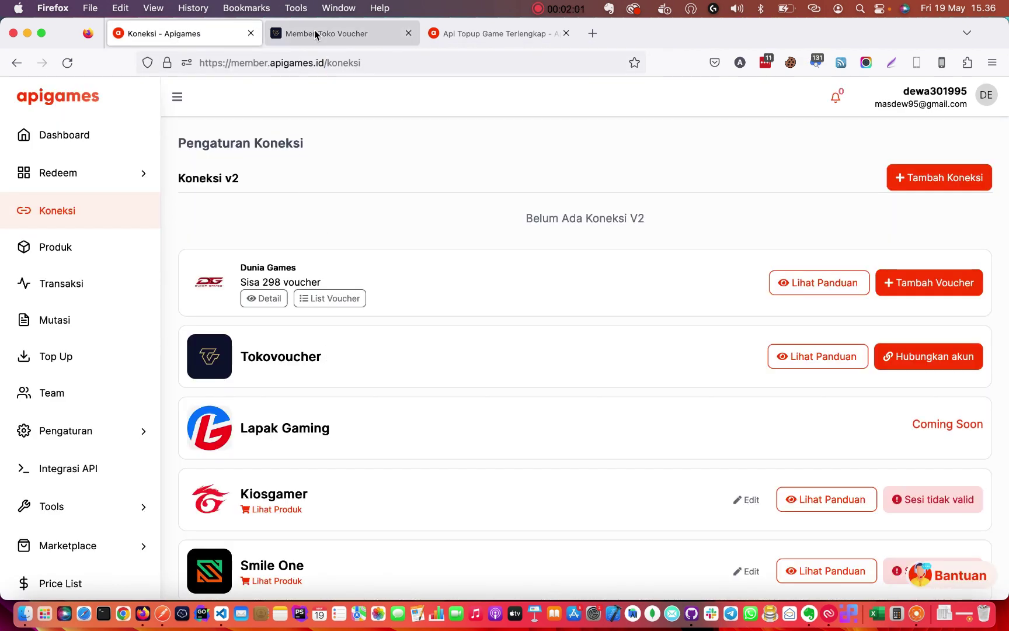
{"action": "left_click", "coordinate": [316, 34]}
{"action": "left_click", "coordinate": [175, 34]}
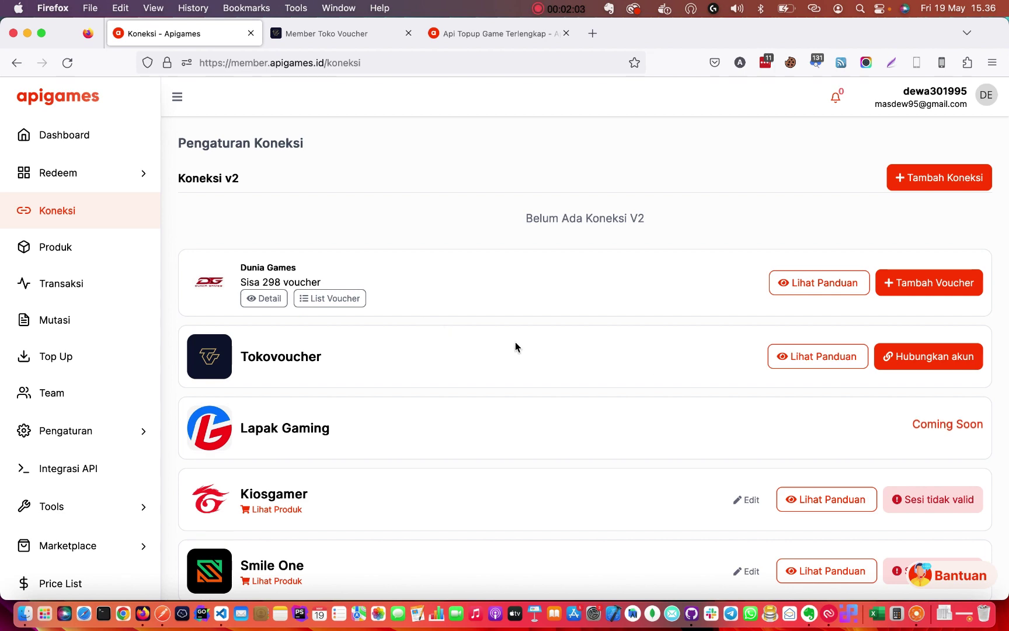
{"action": "left_click", "coordinate": [923, 356]}
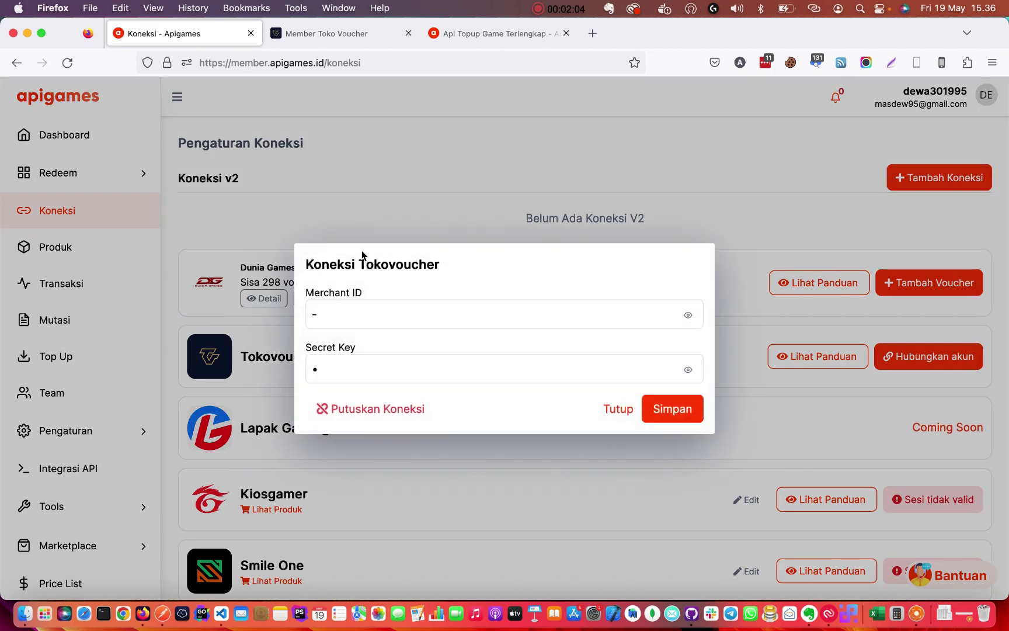
{"action": "left_click", "coordinate": [334, 310]}
{"action": "key", "text": "BackSpace"}
{"action": "left_click", "coordinate": [319, 292]}
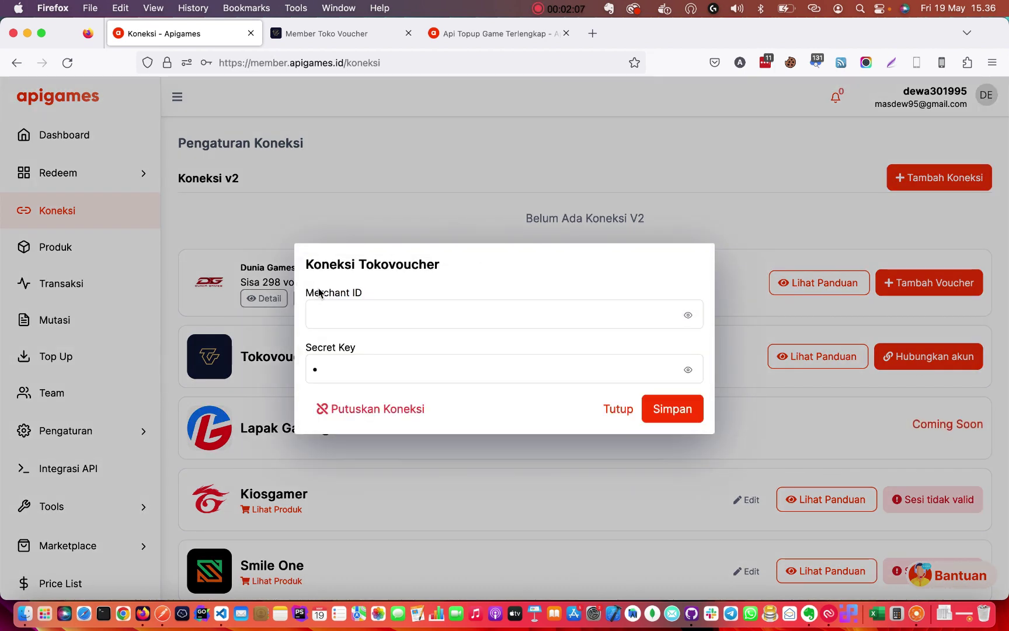
{"action": "left_click", "coordinate": [336, 290]}
{"action": "triple_click", "coordinate": [378, 288]}
{"action": "left_click", "coordinate": [365, 347]}
{"action": "key", "text": "Escape"}
{"action": "left_click", "coordinate": [923, 367]}
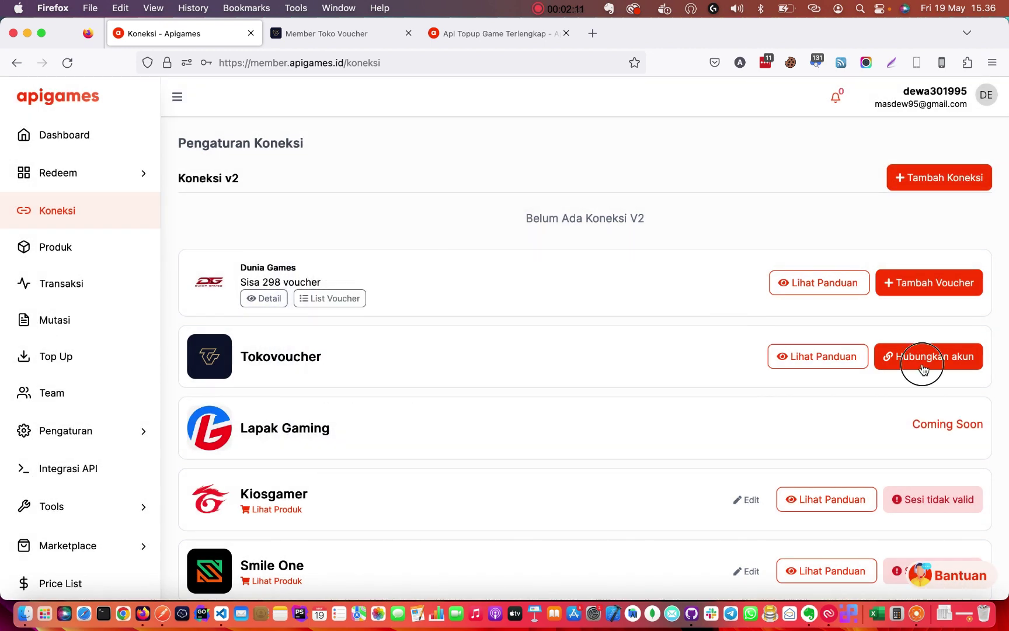
{"action": "left_click", "coordinate": [362, 371]}
Open Tokovoucher's Pengaturan > Secret Key page and copy the Member Code.
{"action": "left_click", "coordinate": [327, 33]}
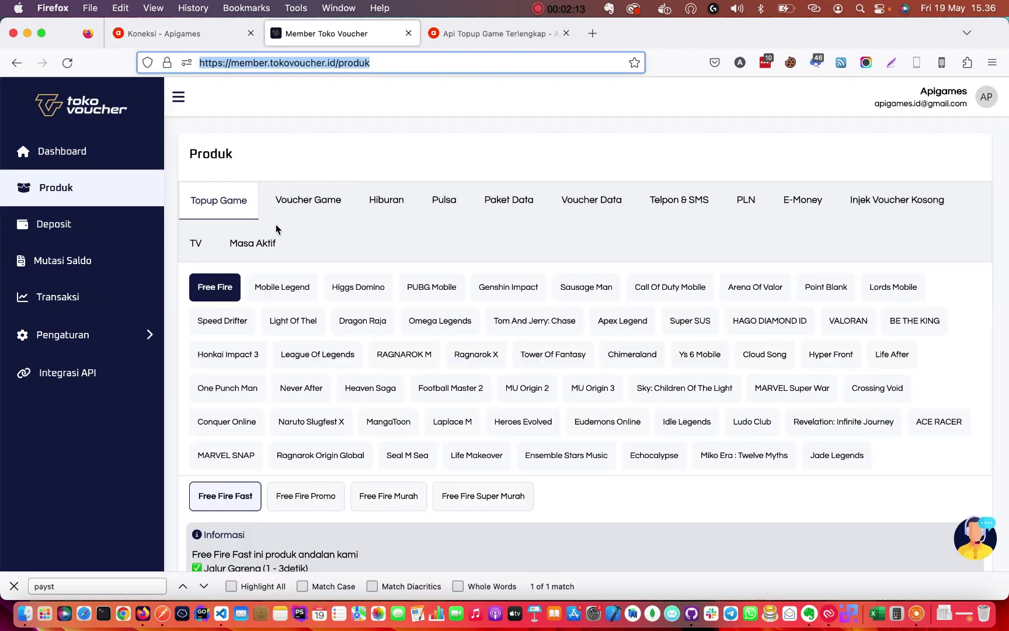
{"action": "left_click", "coordinate": [102, 335]}
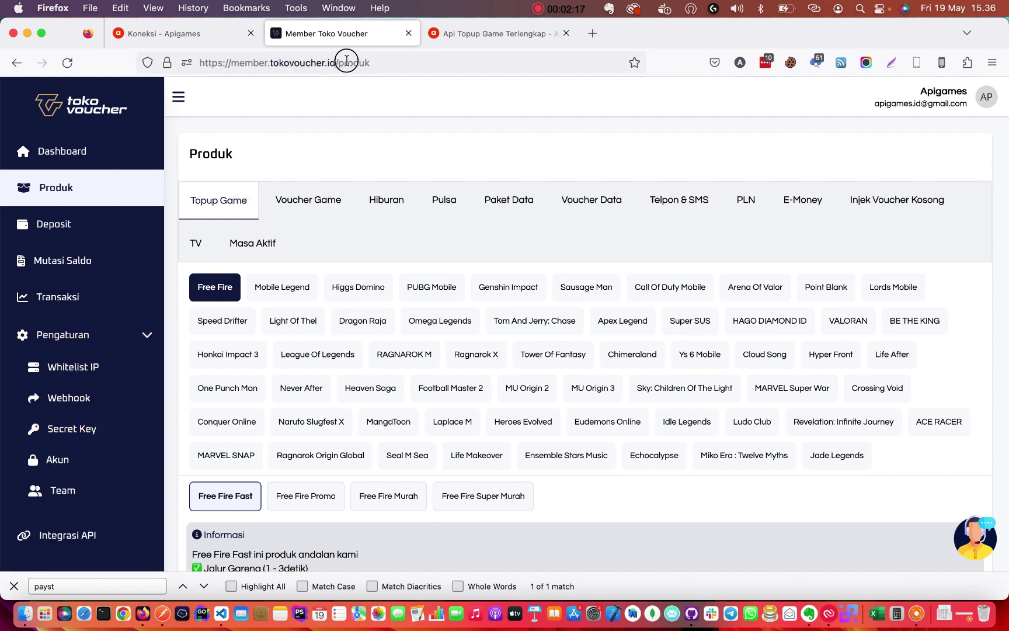
{"action": "left_click", "coordinate": [298, 62]}
{"action": "double_click", "coordinate": [299, 62]}
{"action": "left_click", "coordinate": [333, 63]}
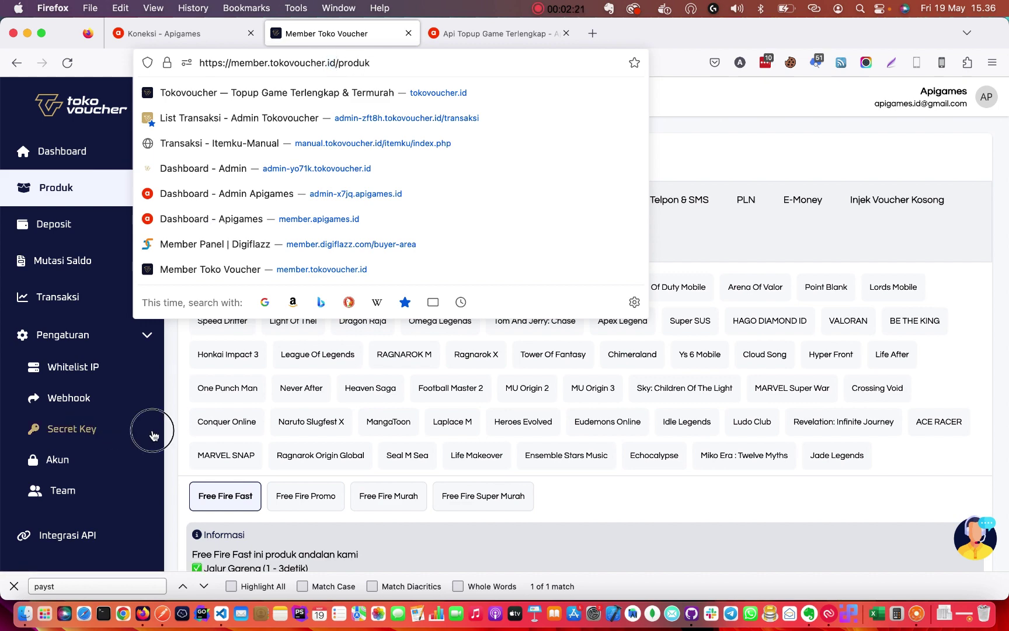
{"action": "left_click", "coordinate": [91, 431]}
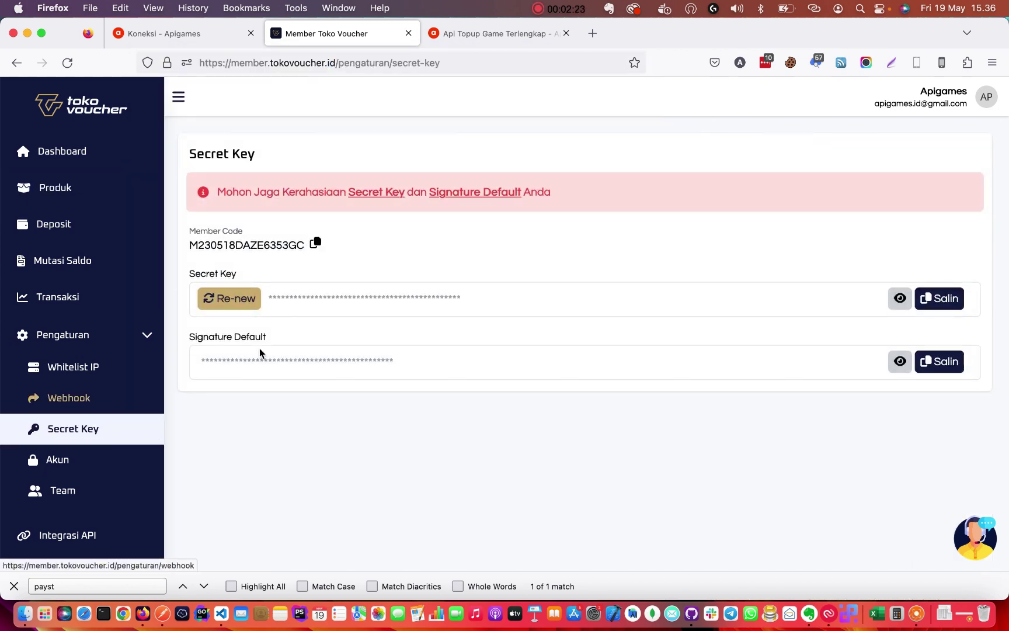
{"action": "left_click_drag", "start_coordinate": [252, 231], "coordinate": [189, 229]}
{"action": "left_click", "coordinate": [241, 240]}
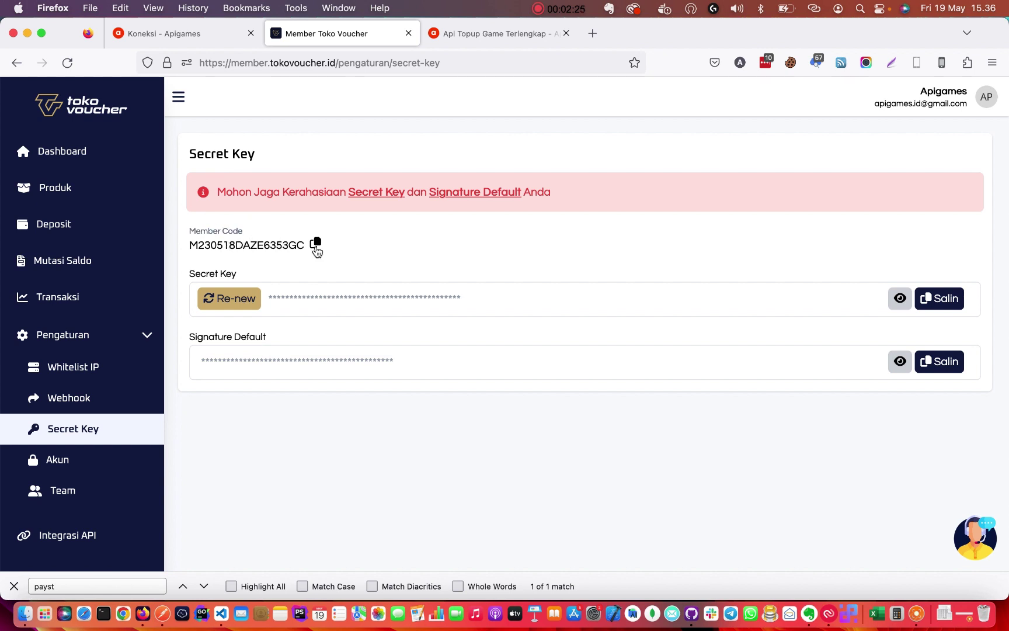
{"action": "left_click", "coordinate": [316, 245]}
Paste the member code into the Tokovoucher form's Merchant ID and empty the Secret Key field.
{"action": "left_click", "coordinate": [191, 36]}
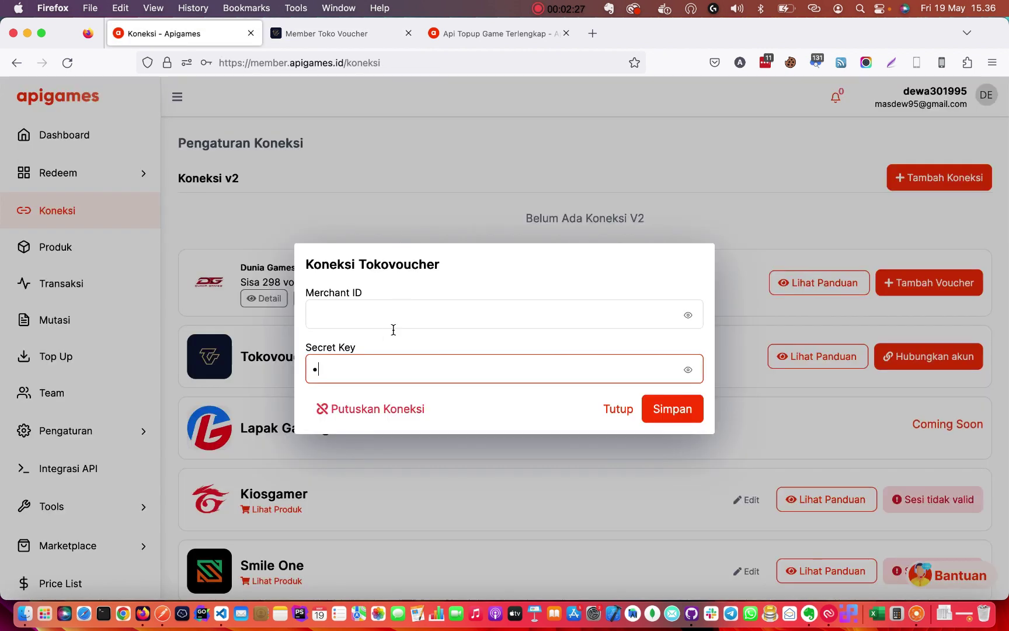
{"action": "left_click", "coordinate": [354, 317]}
{"action": "key", "text": "super+v"}
{"action": "left_click", "coordinate": [402, 286]}
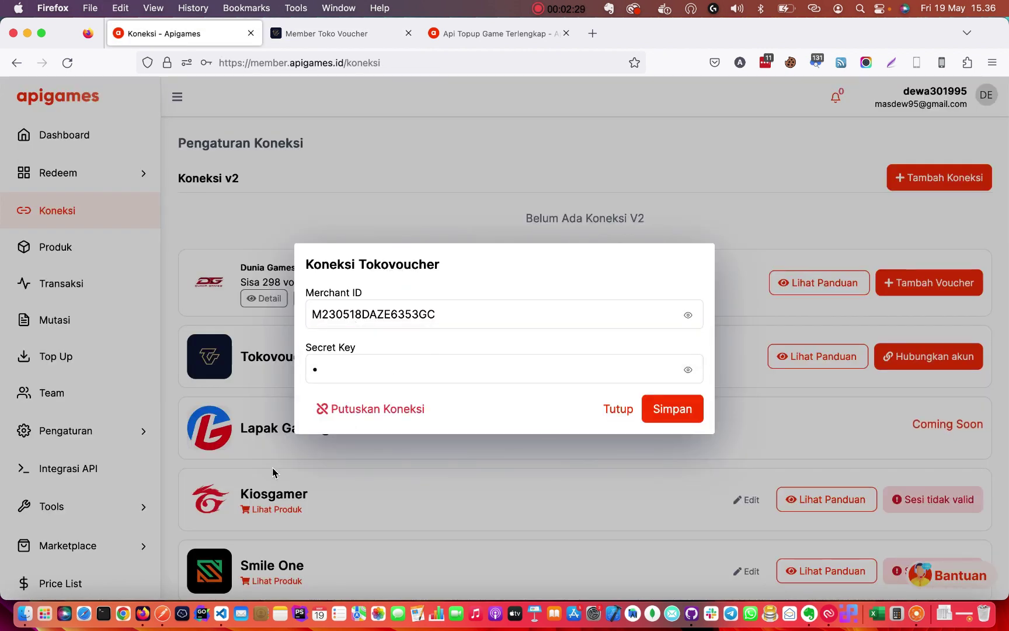
{"action": "left_click", "coordinate": [358, 376]}
{"action": "key", "text": "BackSpace"}
{"action": "left_click", "coordinate": [384, 348]}
{"action": "left_click", "coordinate": [346, 348]}
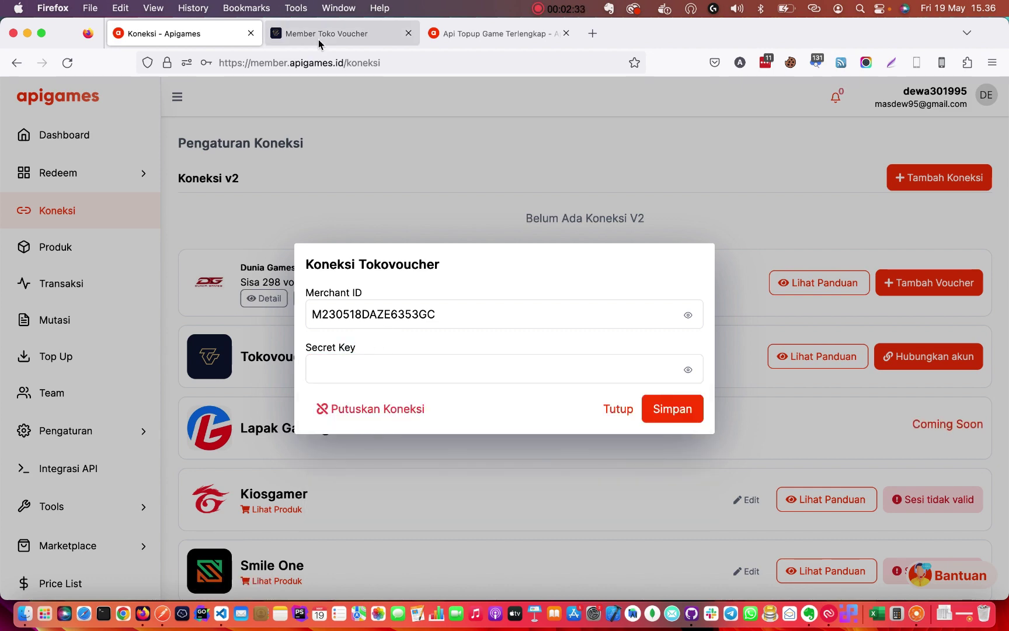
{"action": "left_click", "coordinate": [319, 38]}
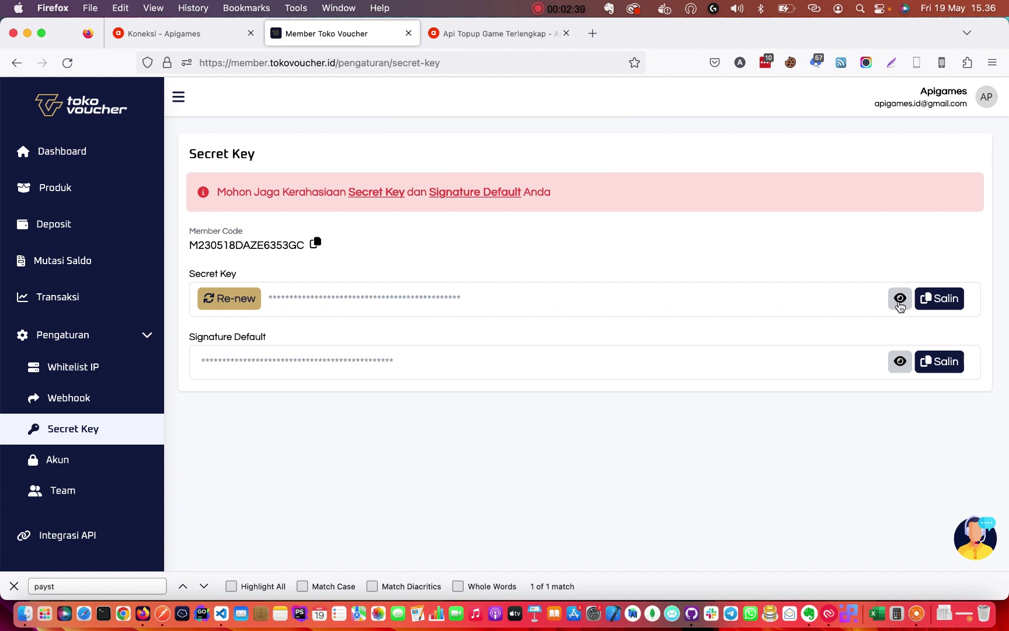
Try revealing Tokovoucher's secret key, then copy the saved SecretKey value from the VS Code notes.
{"action": "left_click", "coordinate": [900, 299]}
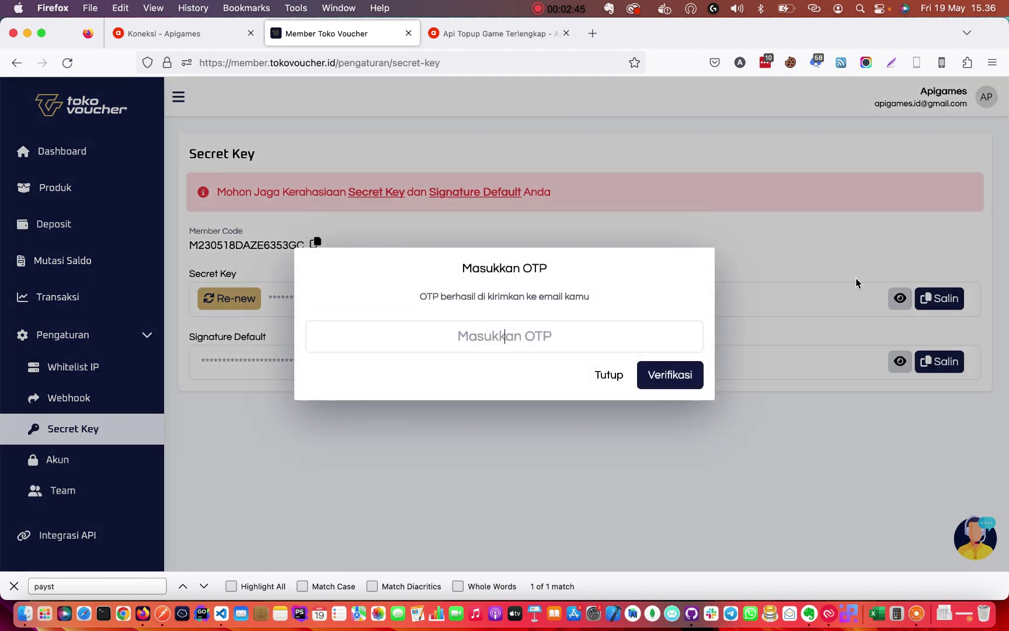
{"action": "left_click", "coordinate": [220, 613]}
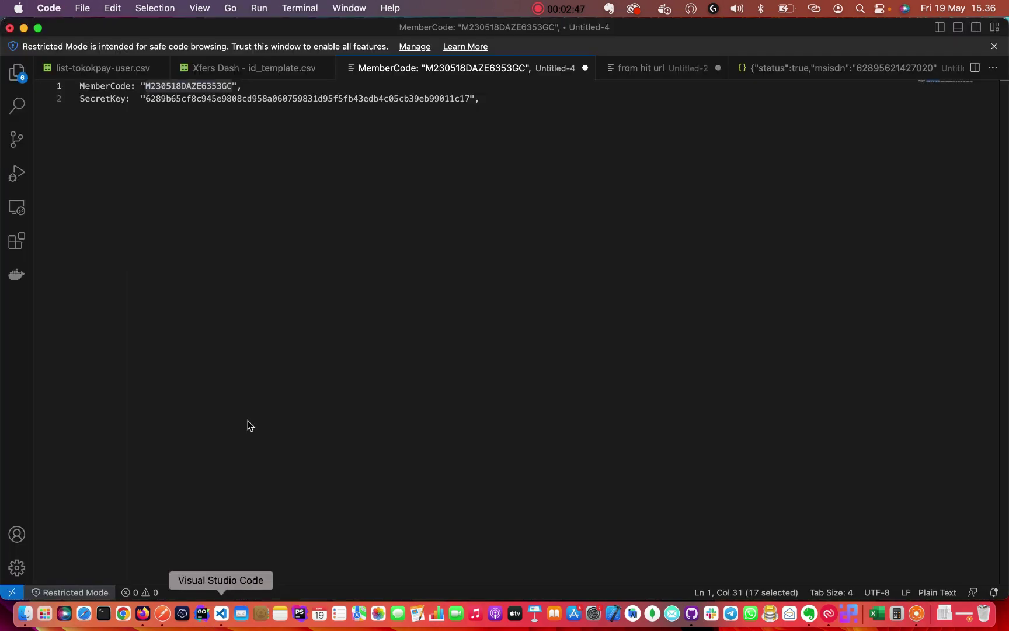
{"action": "double_click", "coordinate": [298, 100]}
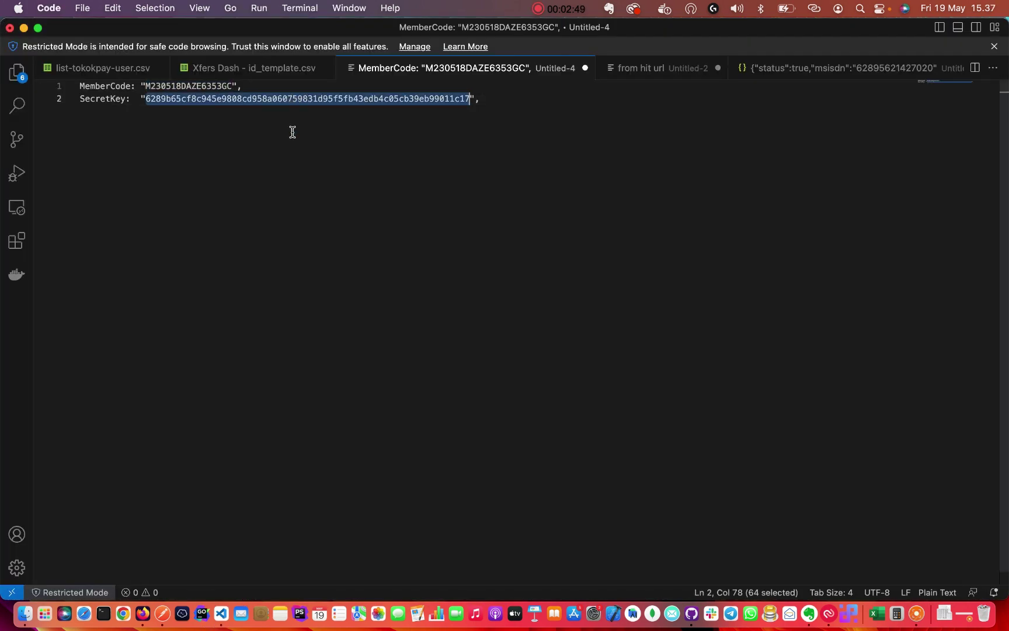
{"action": "key", "text": "super+Tab"}
{"action": "left_click", "coordinate": [187, 33]}
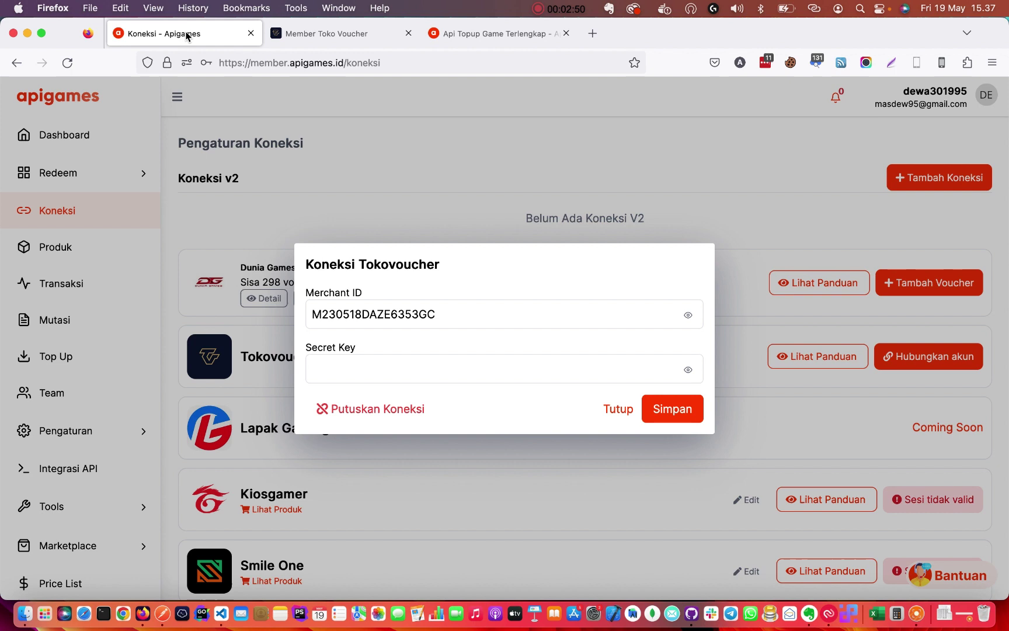
Paste the secret key, save the Tokovoucher connection without storing the login, and reload the page.
{"action": "left_click", "coordinate": [367, 366]}
{"action": "key", "text": "super+v"}
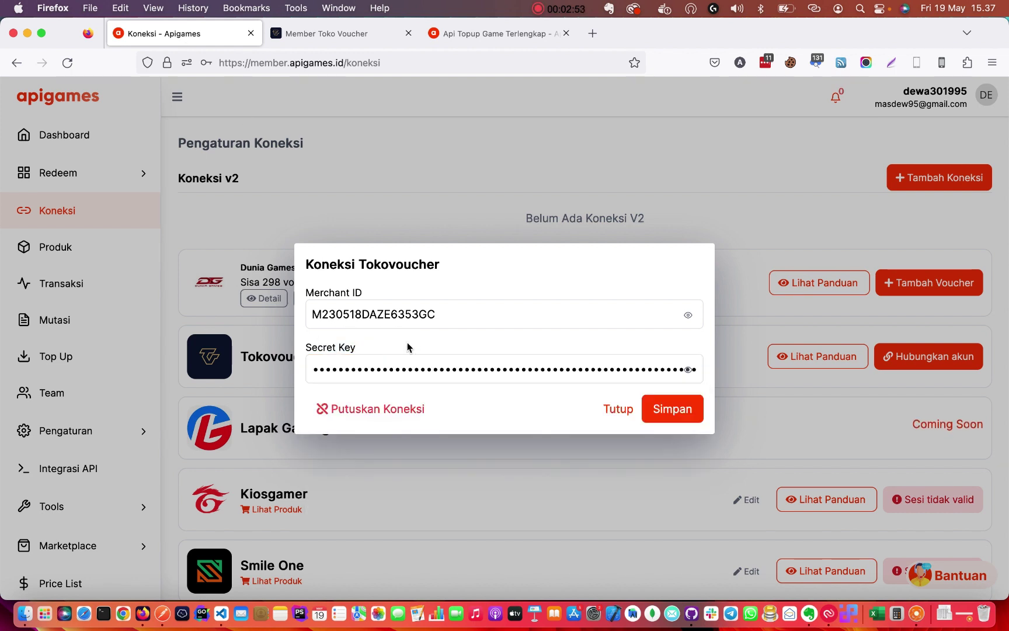
{"action": "left_click", "coordinate": [657, 409]}
{"action": "left_click", "coordinate": [350, 249]}
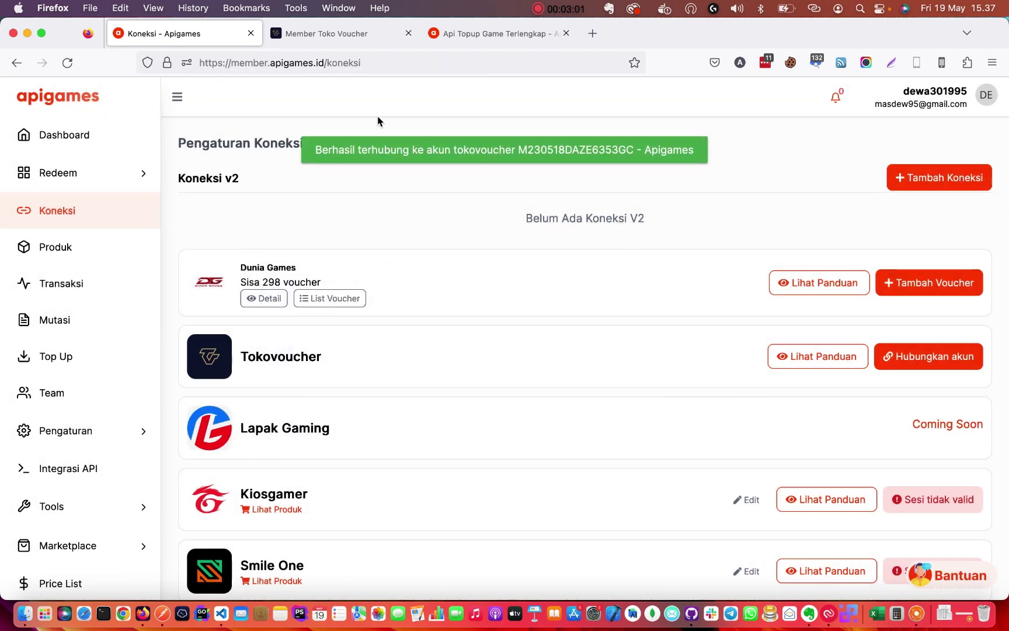
{"action": "left_click", "coordinate": [67, 63]}
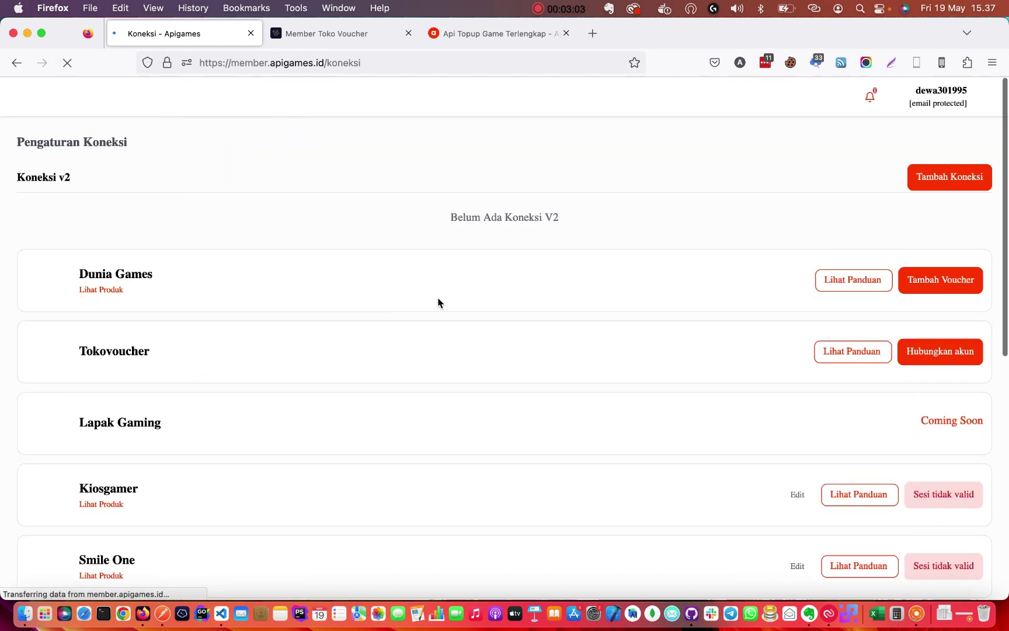
{"action": "key", "text": "super+r"}
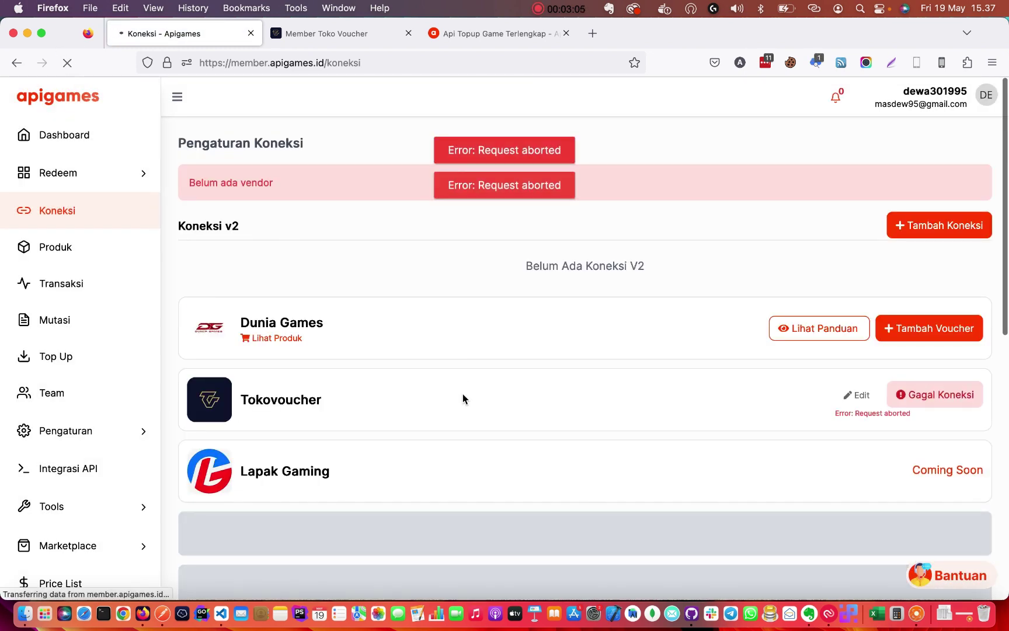
Confirm Tokovoucher shows Terhubung with a Rp100.035 balance, then close Tokovoucher's OTP prompt.
{"action": "scroll", "coordinate": [459, 393], "scroll_direction": "down", "scroll_amount": 1}
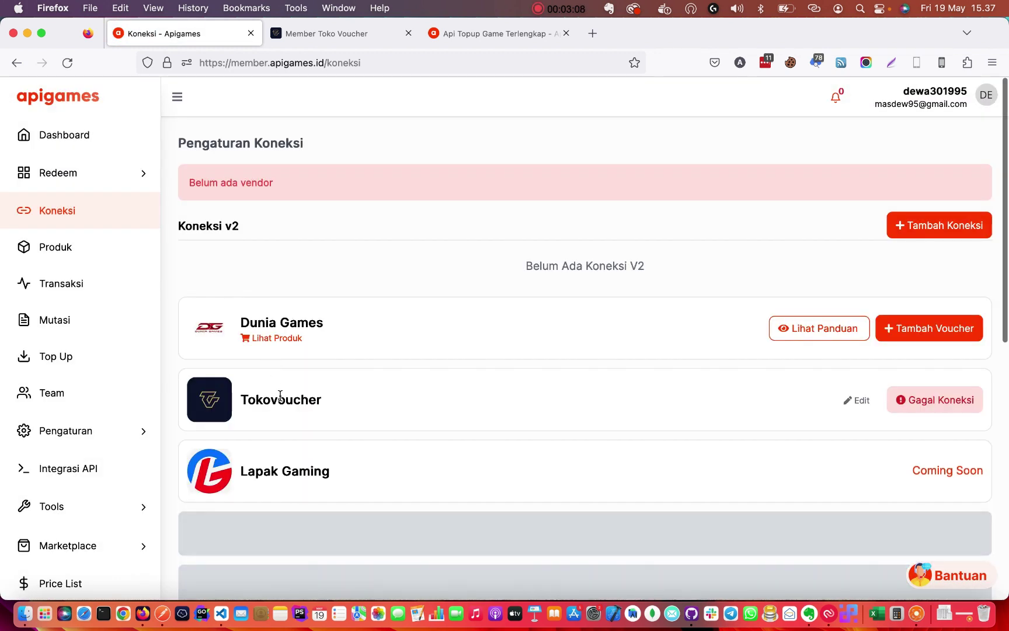
{"action": "double_click", "coordinate": [282, 401]}
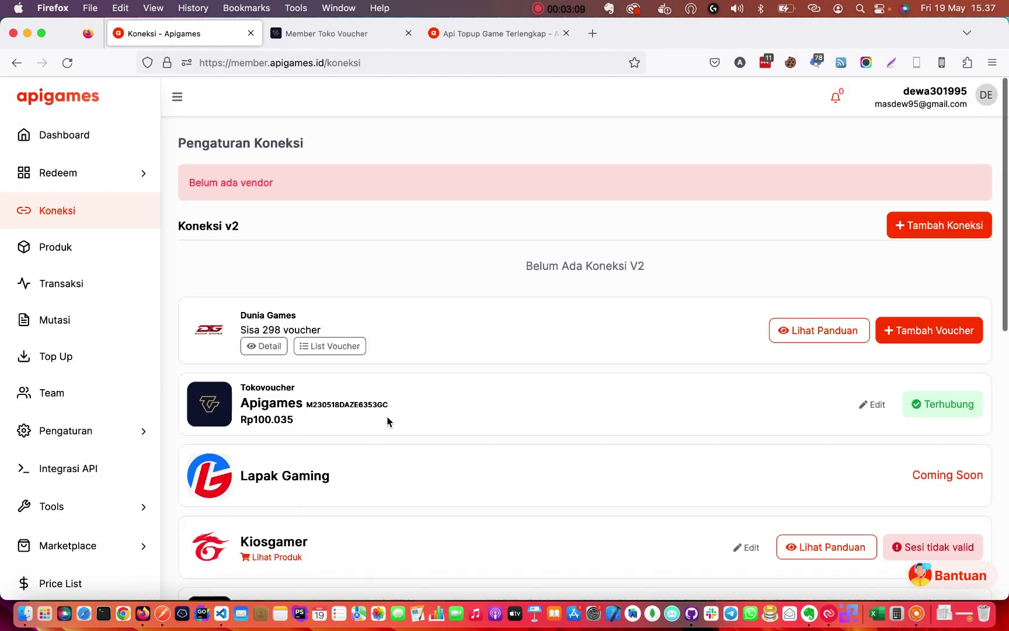
{"action": "scroll", "coordinate": [383, 421], "scroll_direction": "down", "scroll_amount": 1}
{"action": "left_click", "coordinate": [265, 391]}
{"action": "left_click_drag", "start_coordinate": [254, 390], "coordinate": [304, 389]}
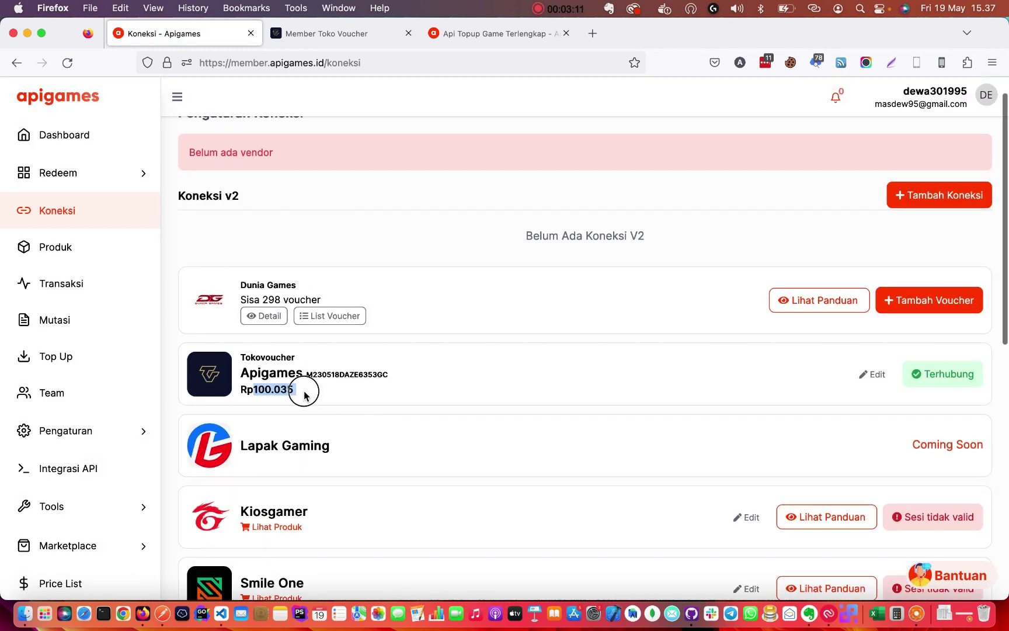
{"action": "left_click", "coordinate": [304, 389]}
{"action": "double_click", "coordinate": [281, 374]}
{"action": "left_click", "coordinate": [281, 376]}
{"action": "double_click", "coordinate": [281, 373]}
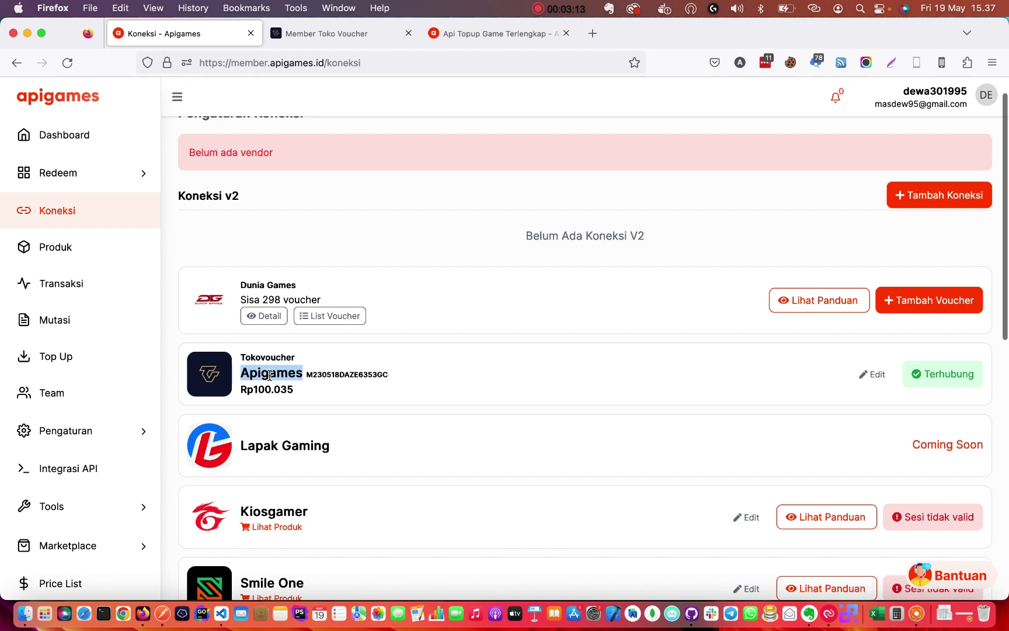
{"action": "left_click", "coordinate": [327, 33]}
{"action": "left_click", "coordinate": [605, 376]}
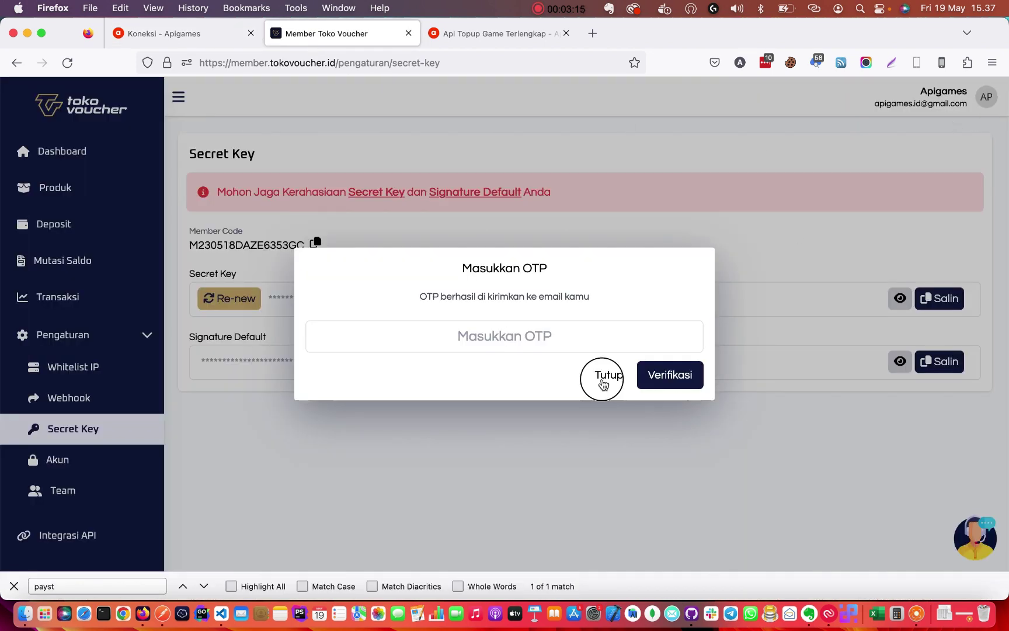
Check the account name and Saldo balance on the Tokovoucher dashboard, then open the product list.
{"action": "left_click_drag", "start_coordinate": [921, 91], "coordinate": [950, 92]}
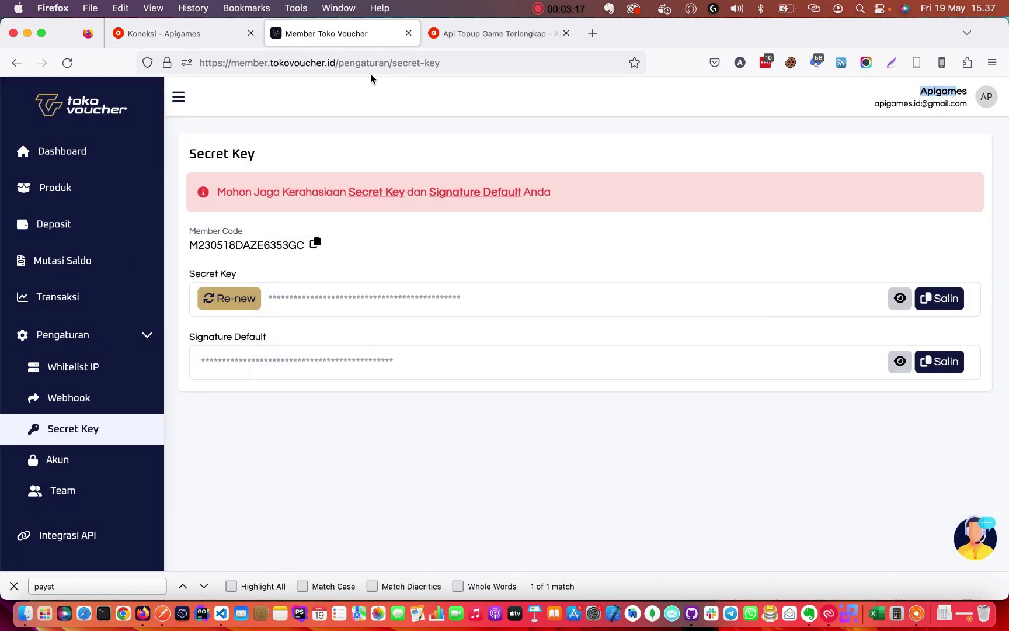
{"action": "left_click", "coordinate": [93, 153]}
{"action": "mouse_move", "coordinate": [213, 172]}
{"action": "left_mouse_down"}
{"action": "mouse_move", "coordinate": [276, 173]}
{"action": "mouse_move", "coordinate": [219, 173]}
{"action": "left_mouse_up"}
{"action": "left_click", "coordinate": [277, 173]}
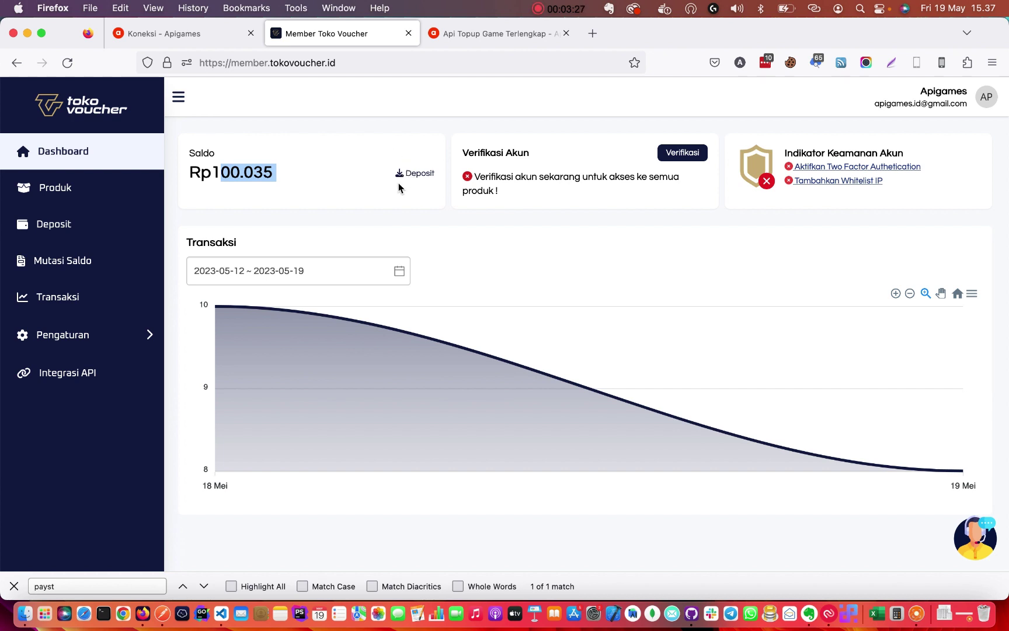
{"action": "left_click", "coordinate": [54, 190]}
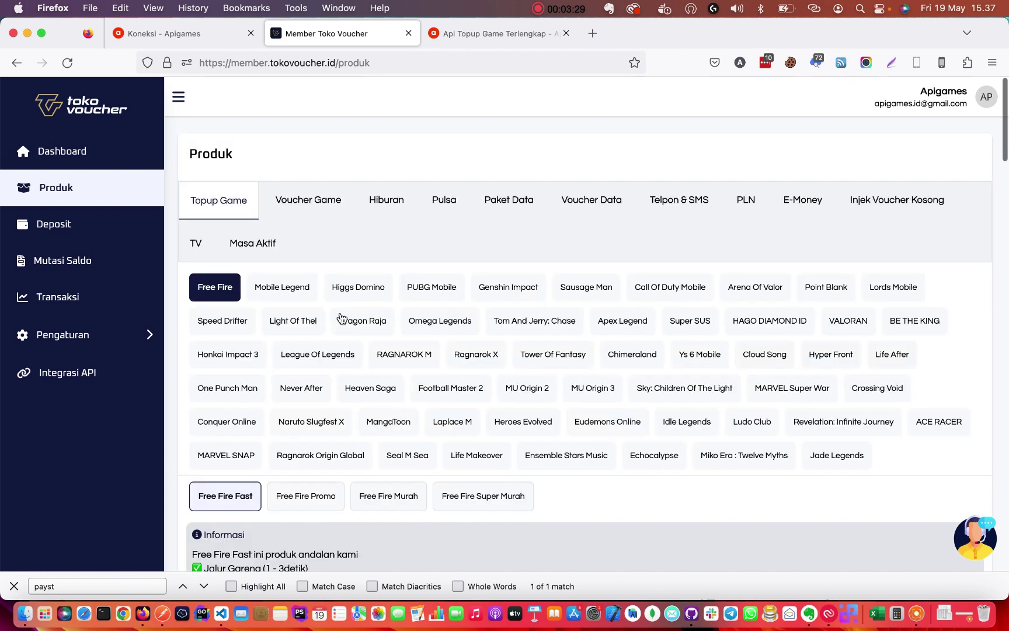
{"action": "scroll", "coordinate": [352, 356], "scroll_direction": "down", "scroll_amount": 5}
{"action": "scroll", "coordinate": [390, 458], "scroll_direction": "down", "scroll_amount": 2}
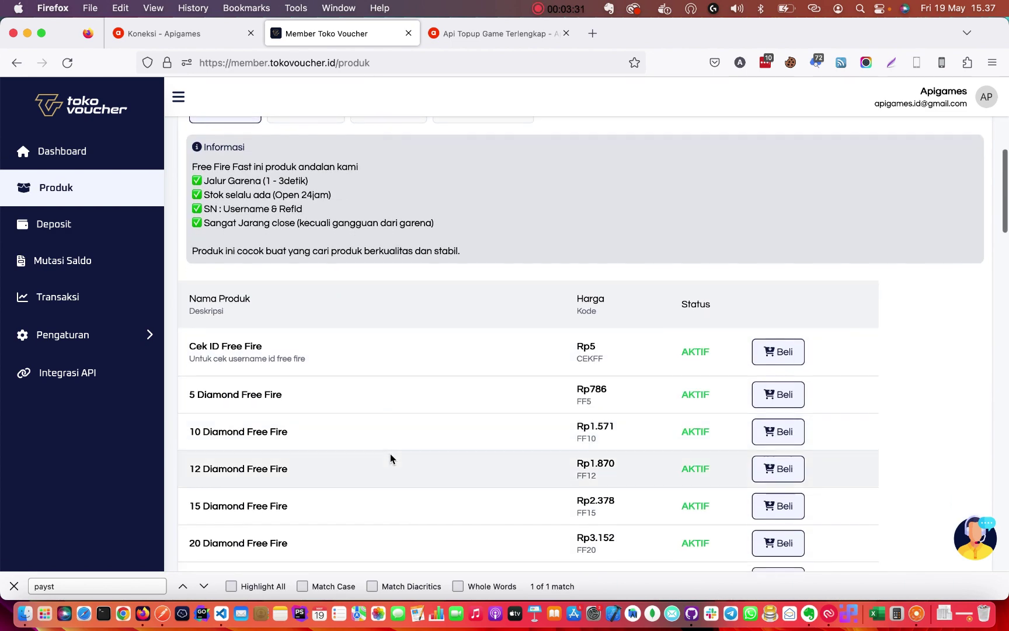
{"action": "scroll", "coordinate": [327, 327], "scroll_direction": "up", "scroll_amount": 4}
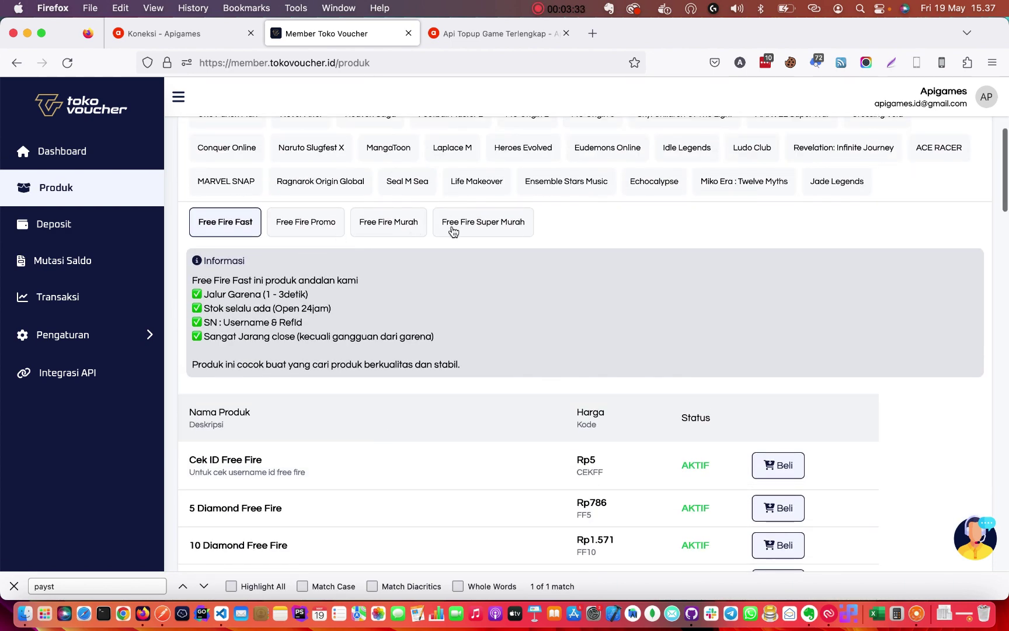
Review the Free Fire Super Murah and Murah products, noting the Rp8.485 price.
{"action": "left_click", "coordinate": [454, 232]}
{"action": "scroll", "coordinate": [428, 417], "scroll_direction": "down", "scroll_amount": 4}
{"action": "scroll", "coordinate": [409, 379], "scroll_direction": "up", "scroll_amount": 6}
{"action": "left_click", "coordinate": [385, 350]}
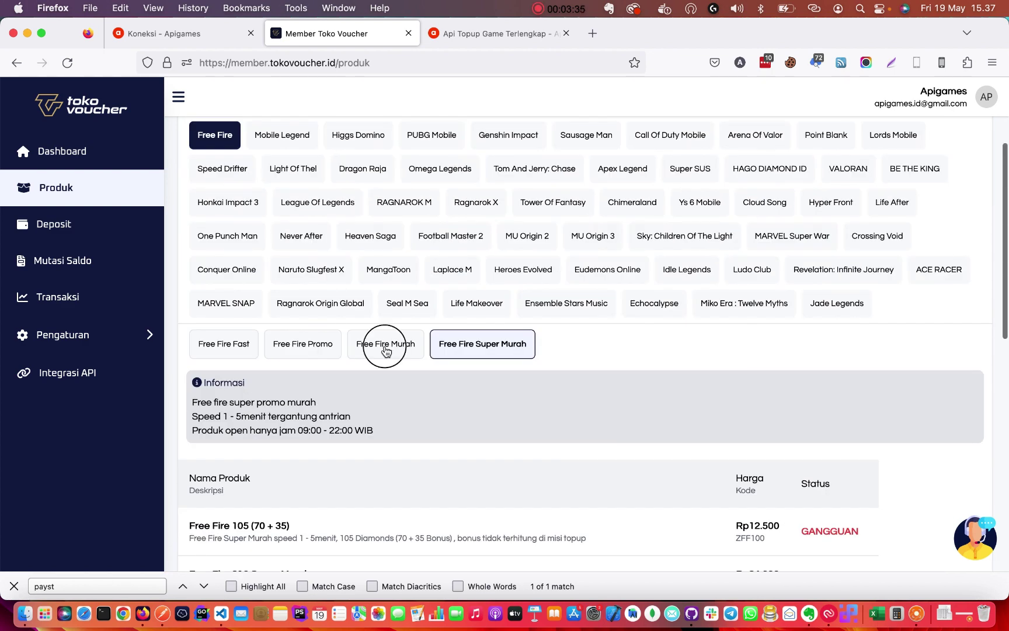
{"action": "scroll", "coordinate": [403, 436], "scroll_direction": "down", "scroll_amount": 6}
{"action": "scroll", "coordinate": [421, 421], "scroll_direction": "down", "scroll_amount": 3}
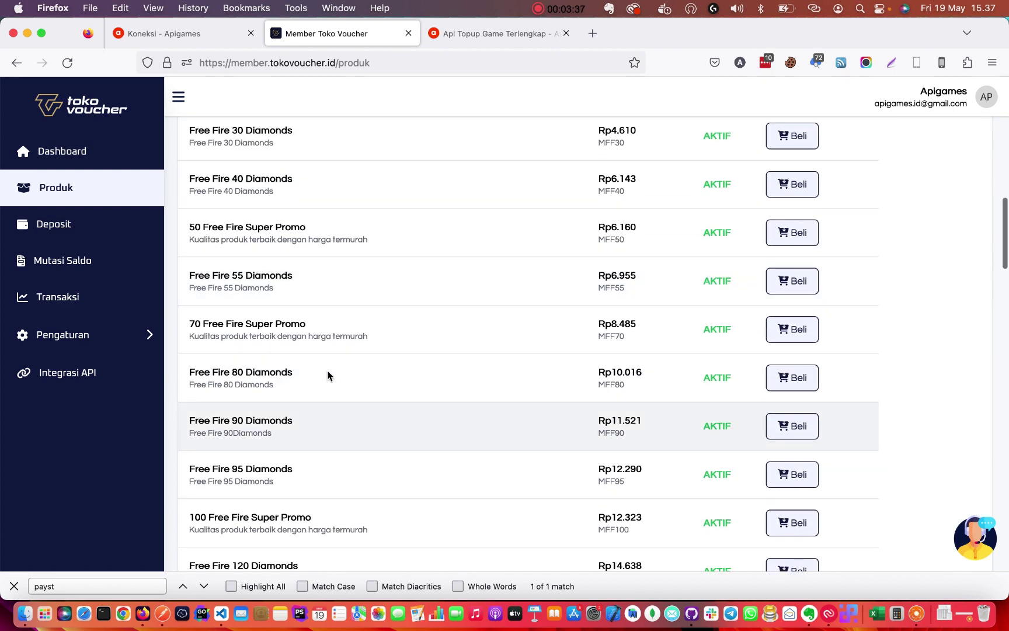
{"action": "left_click_drag", "start_coordinate": [639, 326], "coordinate": [613, 323]}
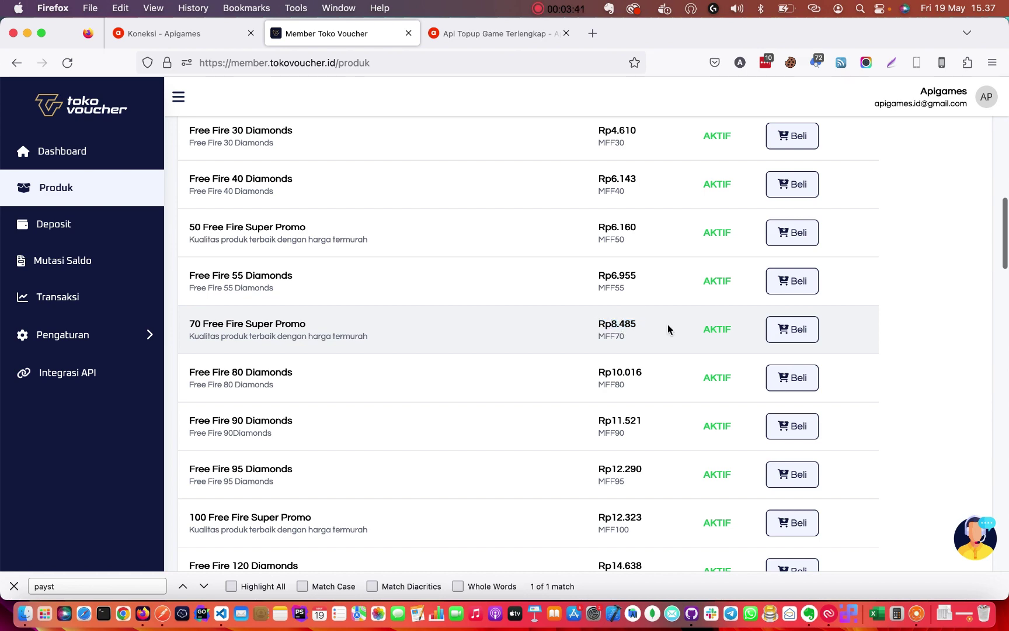
{"action": "scroll", "coordinate": [668, 329], "scroll_direction": "up", "scroll_amount": 6}
{"action": "scroll", "coordinate": [637, 325], "scroll_direction": "down", "scroll_amount": 5}
{"action": "scroll", "coordinate": [604, 323], "scroll_direction": "up", "scroll_amount": 3}
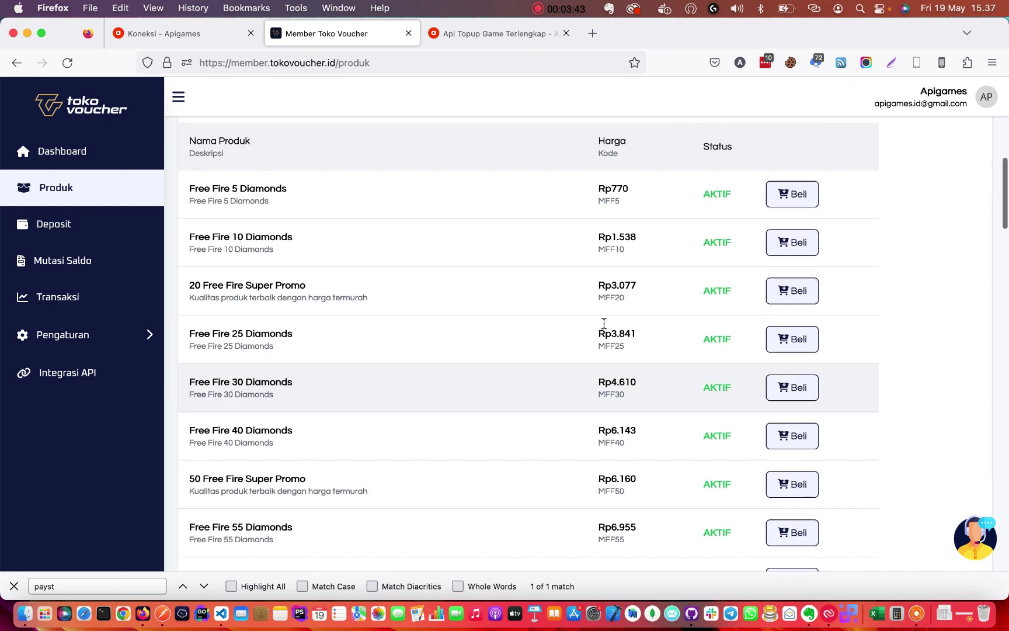
{"action": "scroll", "coordinate": [604, 323], "scroll_direction": "up", "scroll_amount": 5}
Compare the Mobile Legend SM, GP and UP lists, marking the 86 Diamond price.
{"action": "left_click", "coordinate": [276, 151]}
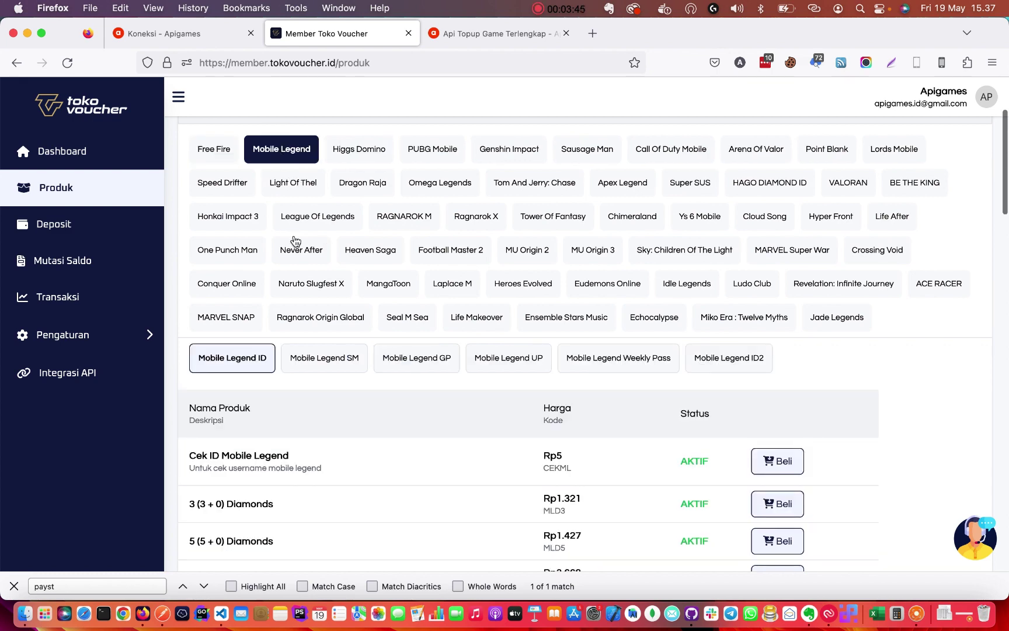
{"action": "scroll", "coordinate": [342, 420], "scroll_direction": "down", "scroll_amount": 3}
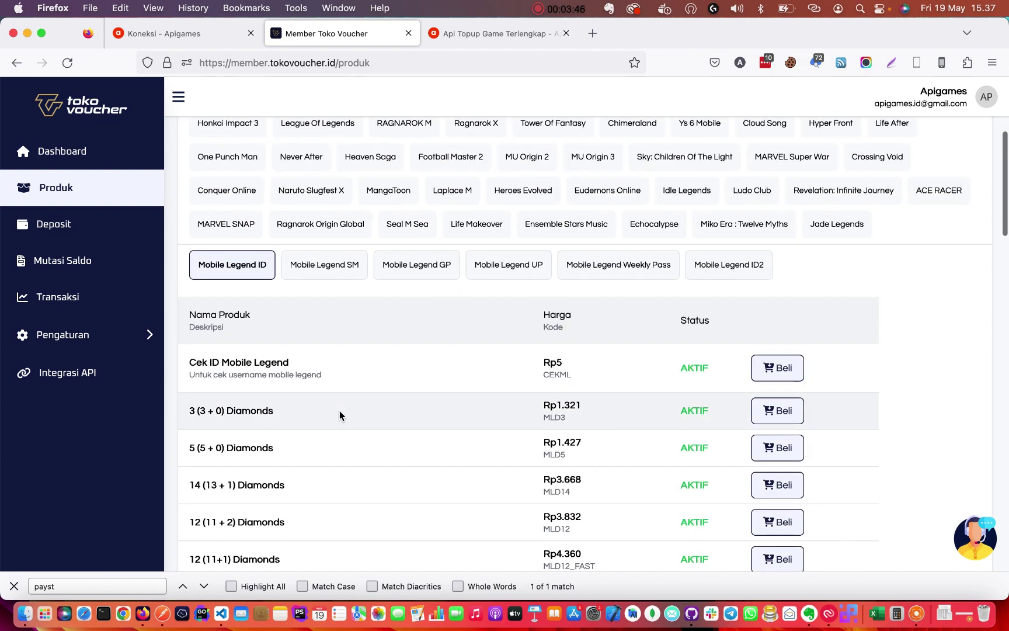
{"action": "left_click", "coordinate": [315, 264]}
{"action": "left_click", "coordinate": [426, 264]}
{"action": "left_click", "coordinate": [333, 267]}
{"action": "left_click", "coordinate": [423, 266]}
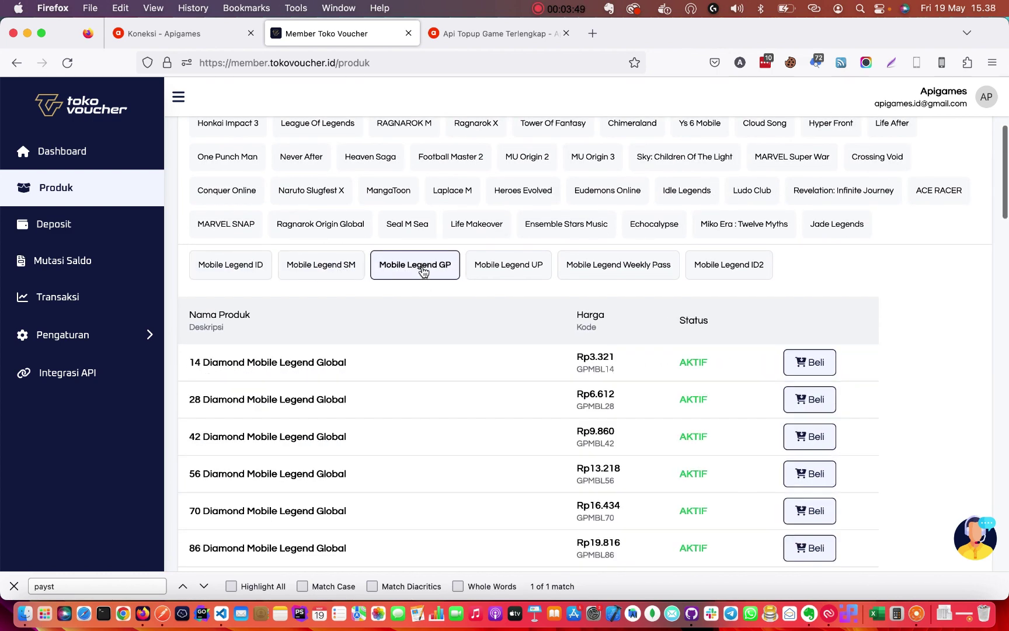
{"action": "left_click", "coordinate": [340, 267]}
{"action": "left_click", "coordinate": [525, 272]}
{"action": "left_click", "coordinate": [326, 266]}
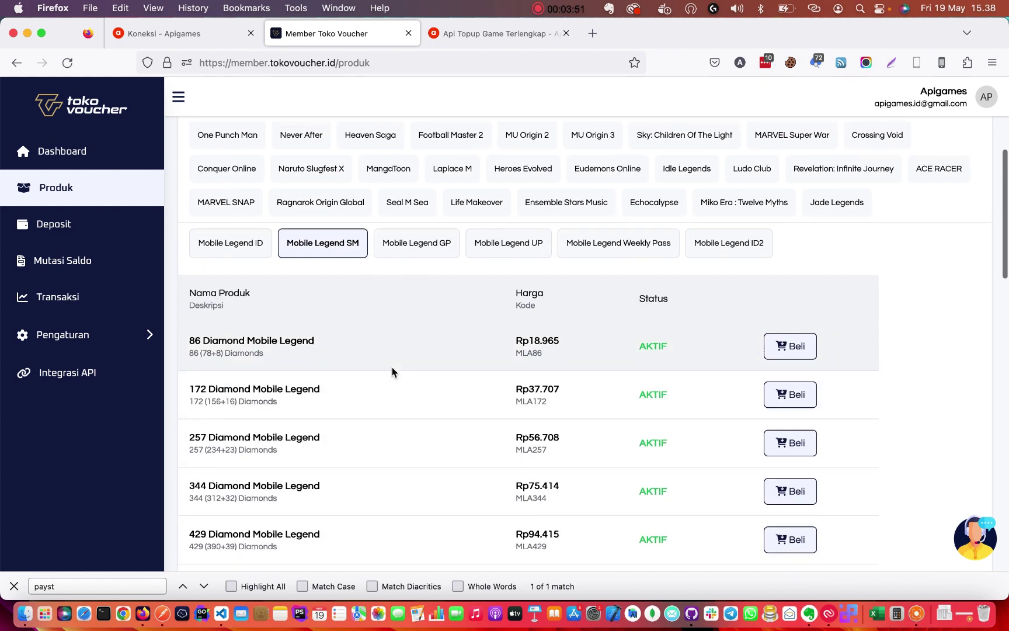
{"action": "scroll", "coordinate": [408, 339], "scroll_direction": "down", "scroll_amount": 3}
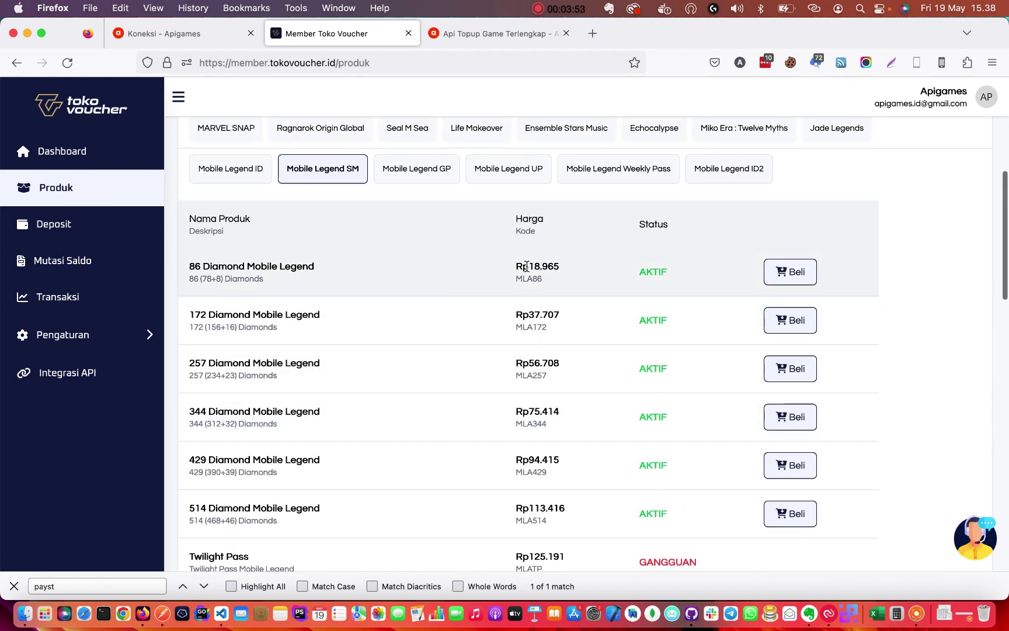
{"action": "left_click_drag", "start_coordinate": [527, 267], "coordinate": [575, 271]}
{"action": "scroll", "coordinate": [264, 113], "scroll_direction": "up", "scroll_amount": 6}
{"action": "left_click", "coordinate": [158, 33]}
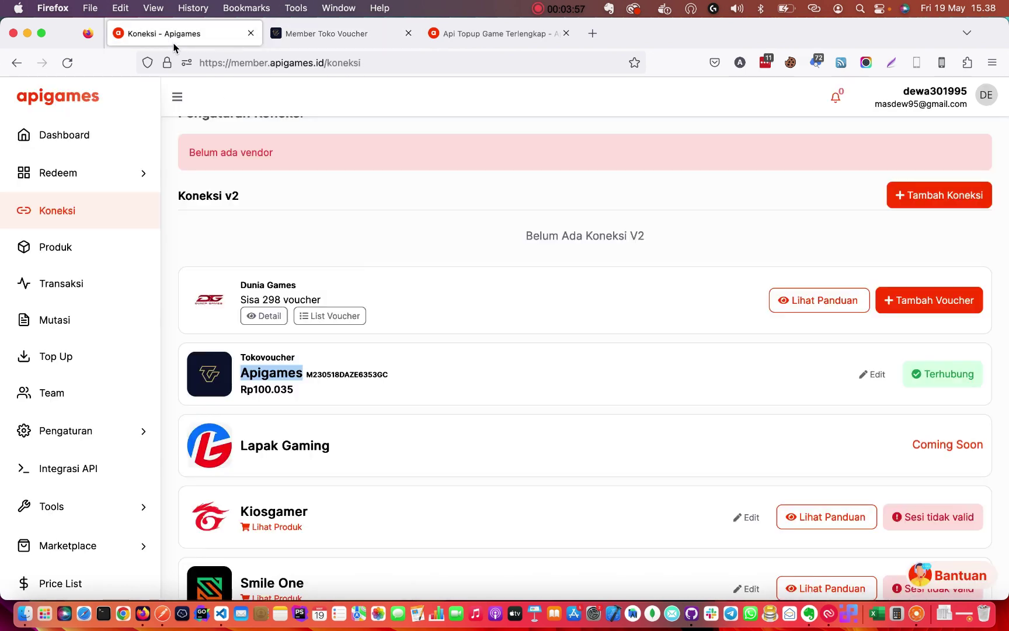
Select the Tokovoucher connection code on Apigames' Koneksi page, then return to the Tokovoucher tab.
{"action": "double_click", "coordinate": [376, 373]}
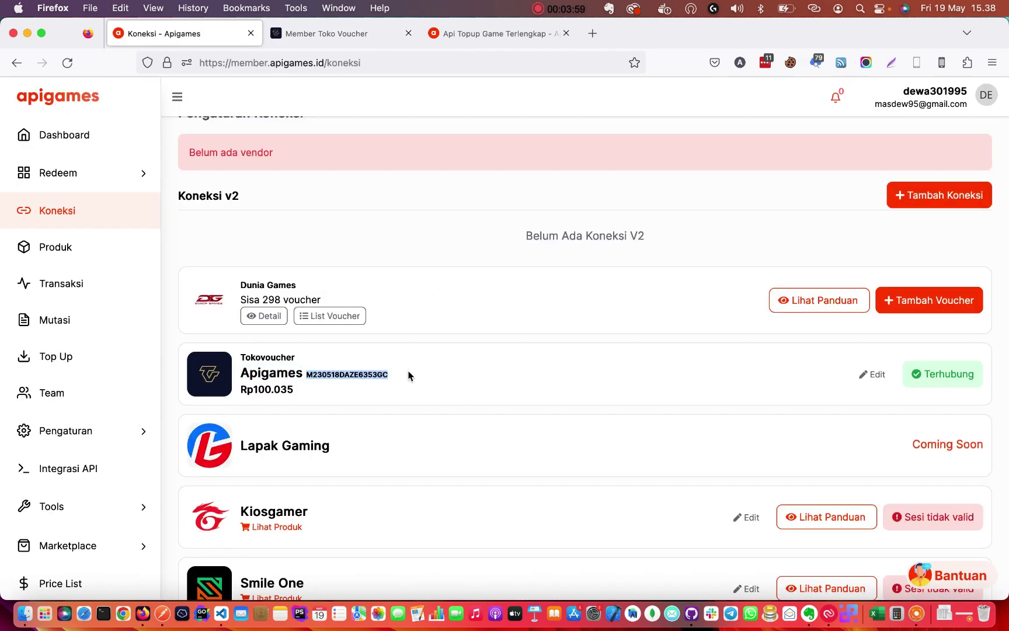
{"action": "left_click", "coordinate": [368, 375]}
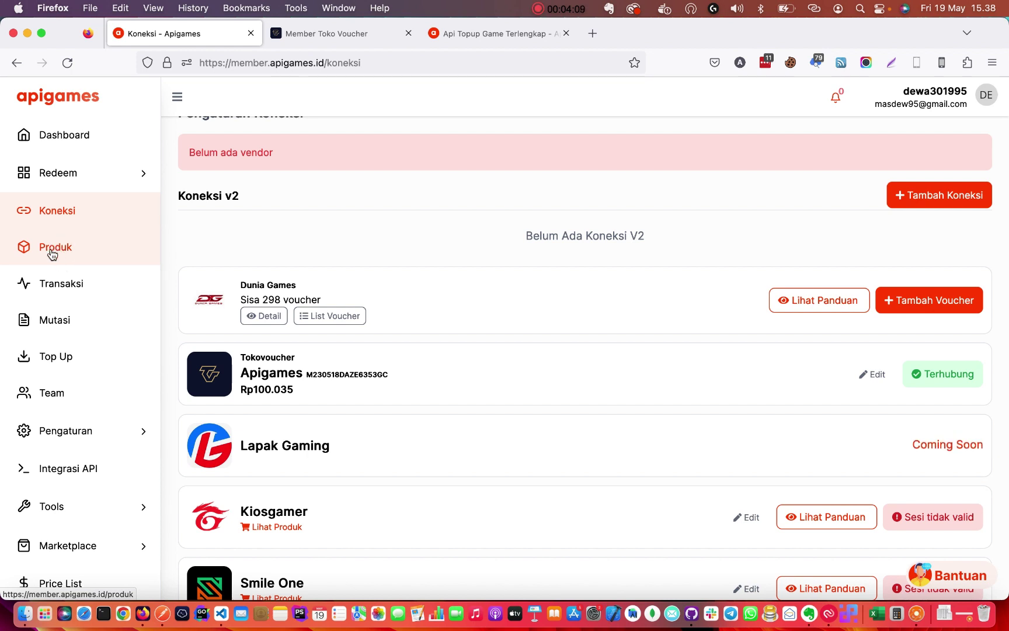
{"action": "left_click", "coordinate": [321, 37]}
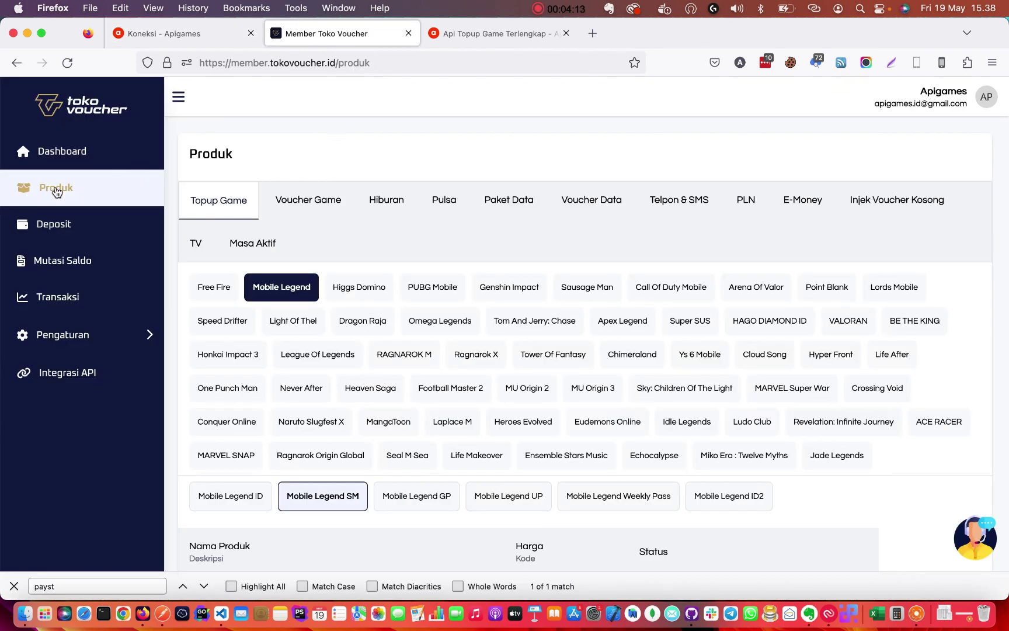
Show Tokovoucher's Free Fire products, briefly glancing at the Apigames tab.
{"action": "scroll", "coordinate": [337, 360], "scroll_direction": "up", "scroll_amount": 1}
{"action": "scroll", "coordinate": [337, 360], "scroll_direction": "down", "scroll_amount": 5}
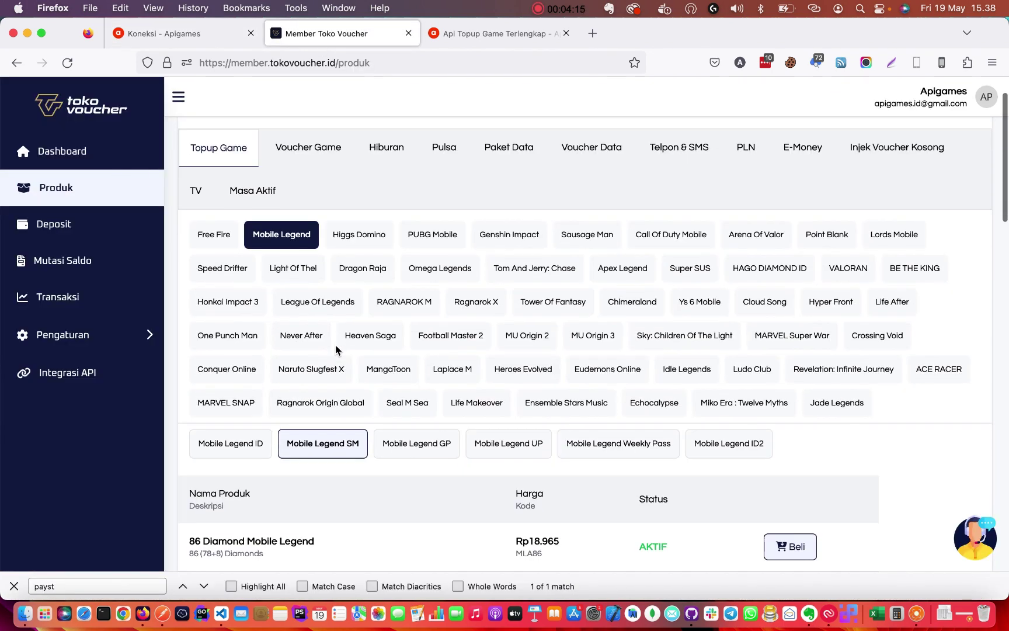
{"action": "left_click", "coordinate": [214, 160]}
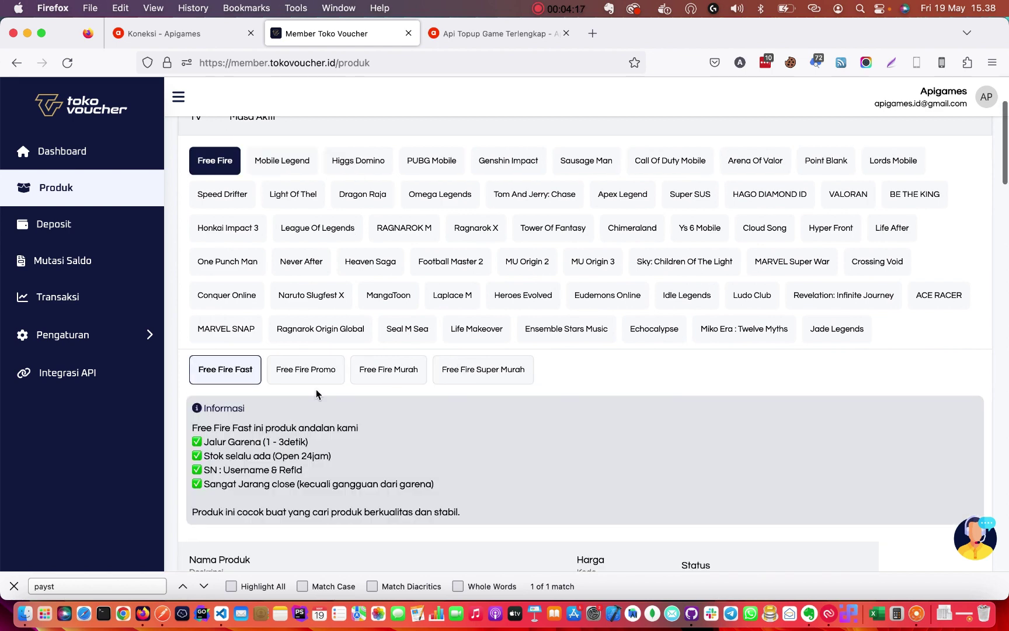
{"action": "scroll", "coordinate": [319, 398], "scroll_direction": "down", "scroll_amount": 5}
{"action": "left_click", "coordinate": [176, 37]}
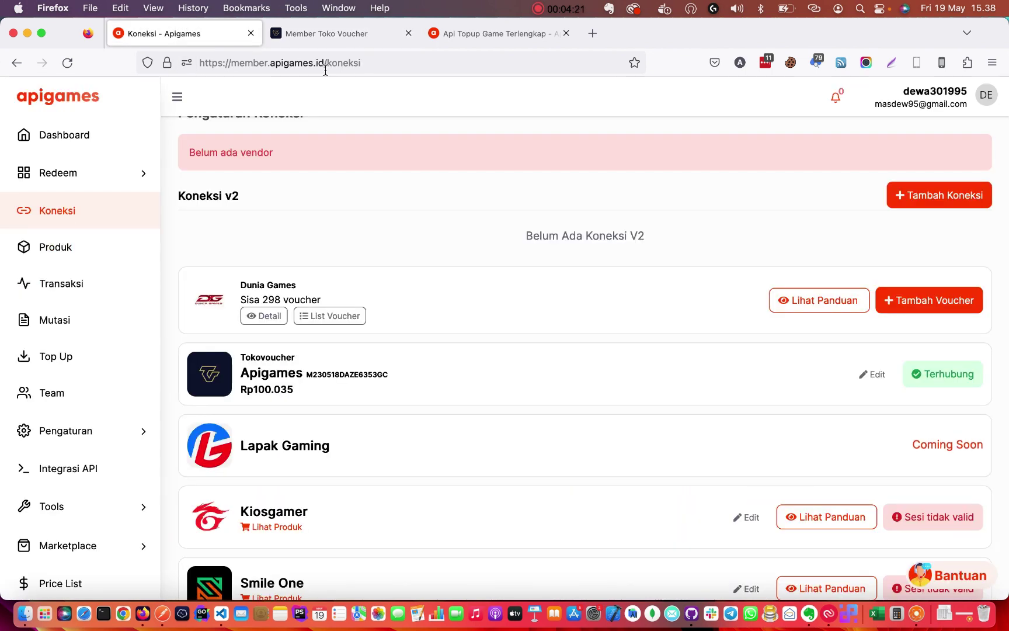
{"action": "left_click", "coordinate": [333, 35]}
{"action": "scroll", "coordinate": [345, 386], "scroll_direction": "down", "scroll_amount": 3}
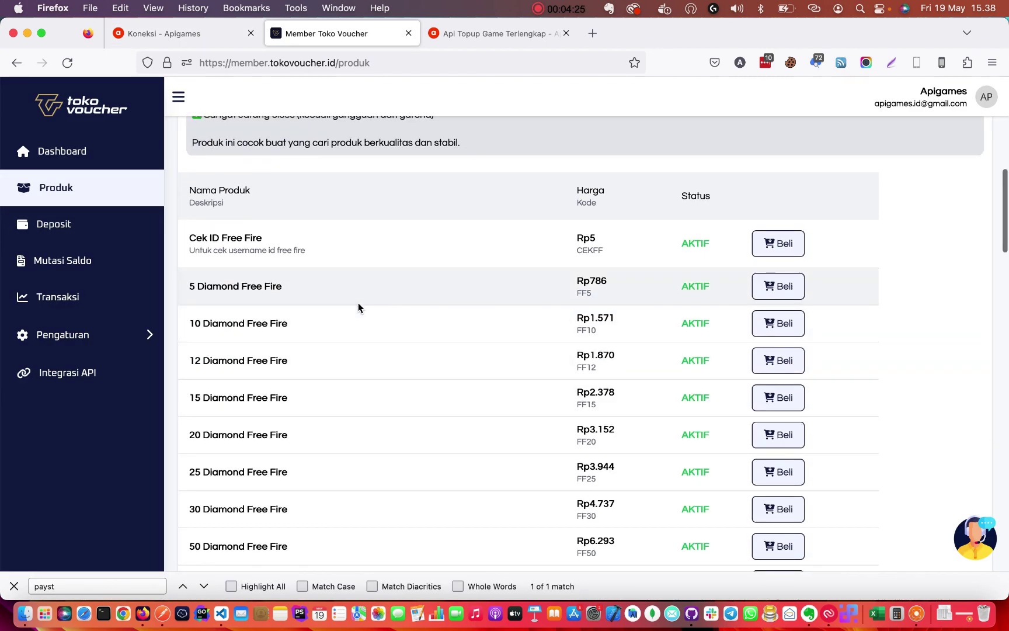
{"action": "scroll", "coordinate": [358, 308], "scroll_direction": "up", "scroll_amount": 10}
{"action": "scroll", "coordinate": [324, 322], "scroll_direction": "up", "scroll_amount": 2}
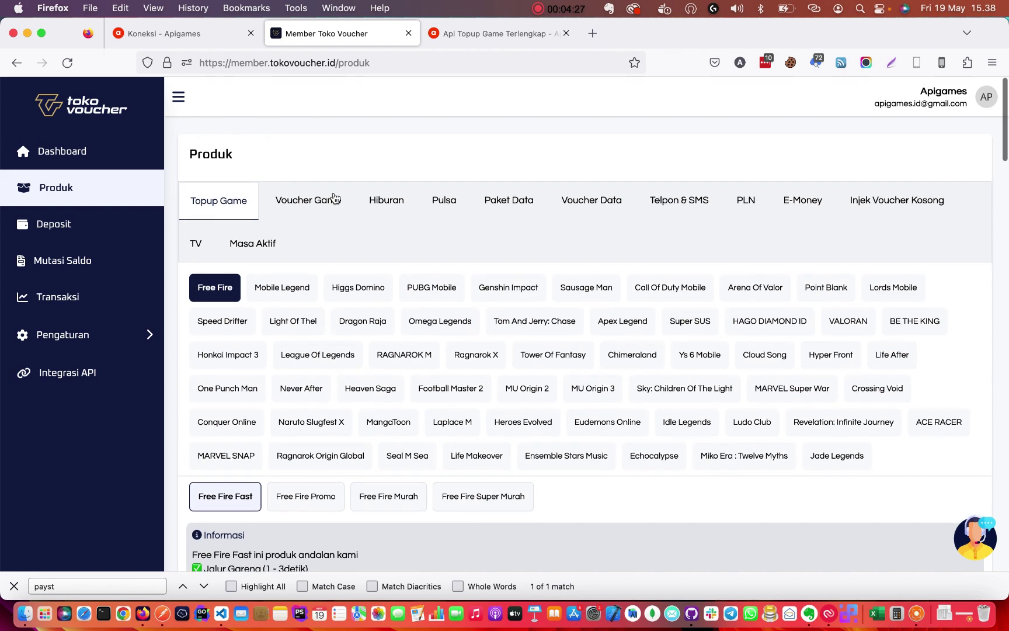
{"action": "scroll", "coordinate": [480, 400], "scroll_direction": "down", "scroll_amount": 2}
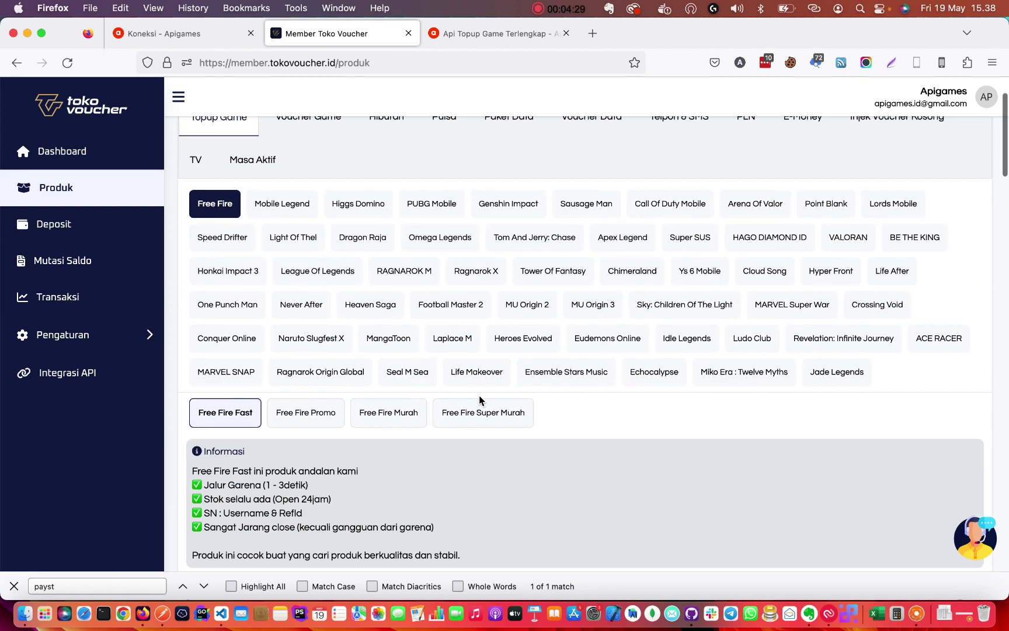
Open the Free Fire Murah list and copy the MFF5 code for Free Fire 5 Diamonds.
{"action": "left_click", "coordinate": [397, 415]}
{"action": "scroll", "coordinate": [460, 452], "scroll_direction": "down", "scroll_amount": 5}
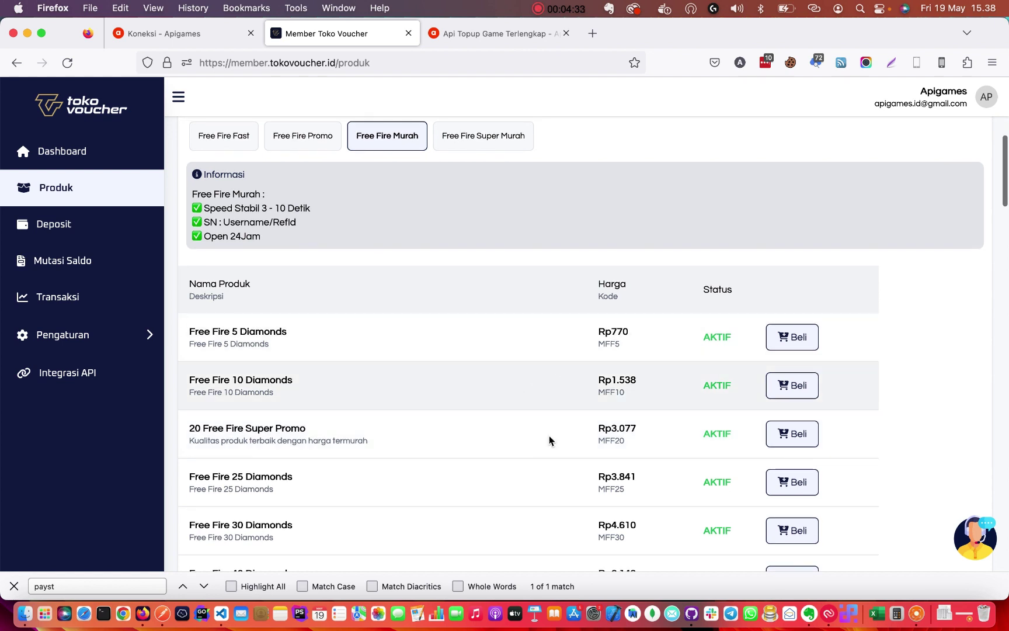
{"action": "scroll", "coordinate": [249, 272], "scroll_direction": "down", "scroll_amount": 1}
{"action": "left_click_drag", "start_coordinate": [270, 301], "coordinate": [189, 293]}
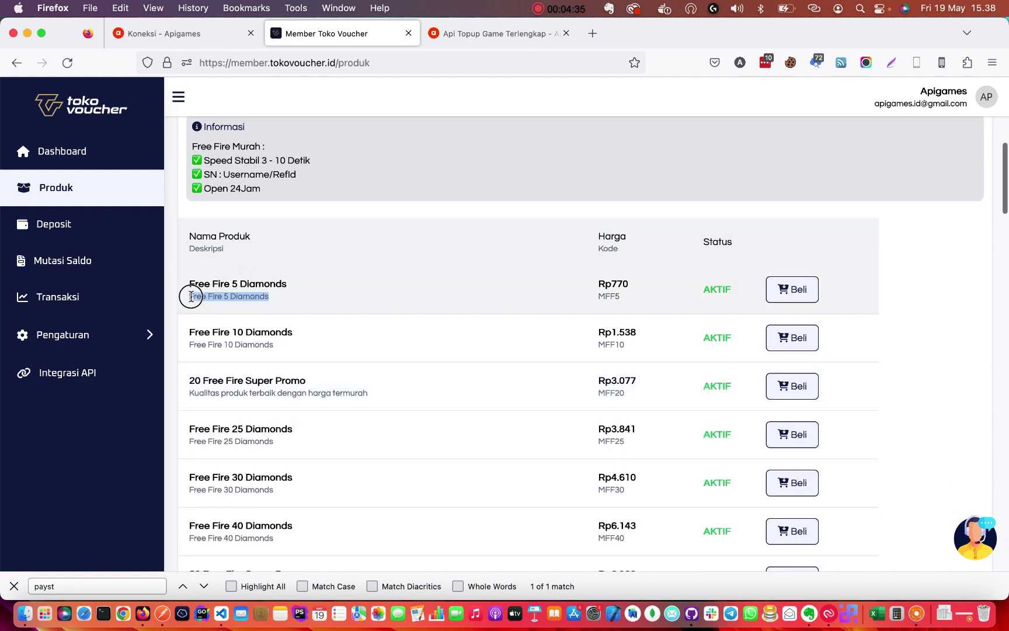
{"action": "left_click", "coordinate": [189, 292]}
{"action": "double_click", "coordinate": [610, 299]}
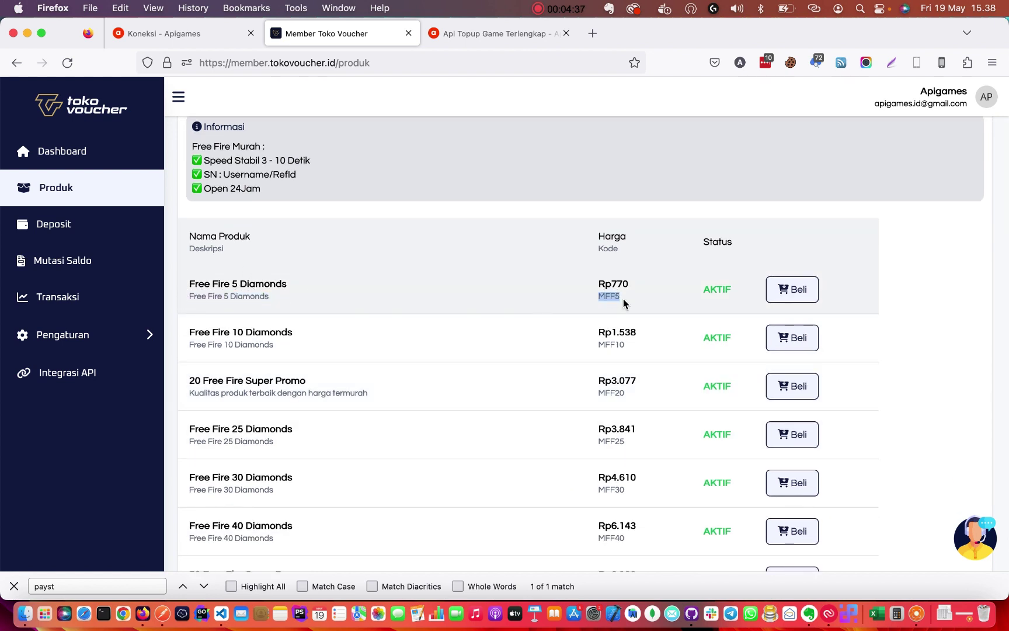
{"action": "left_click", "coordinate": [612, 298]}
{"action": "double_click", "coordinate": [601, 298]}
{"action": "left_click", "coordinate": [626, 295]}
{"action": "double_click", "coordinate": [609, 298]}
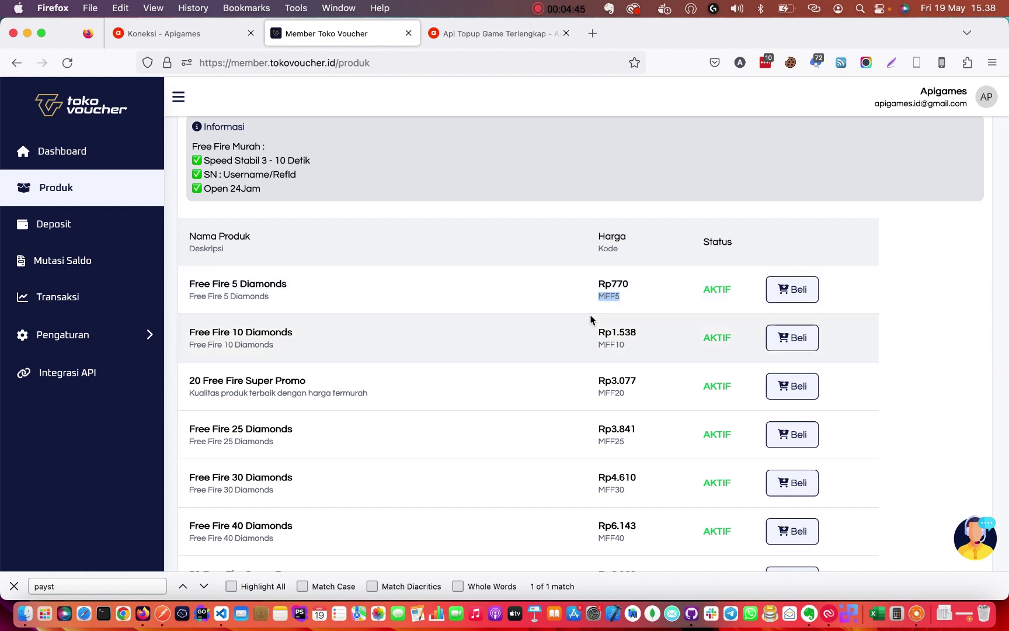
{"action": "double_click", "coordinate": [607, 299]}
{"action": "double_click", "coordinate": [607, 299]}
{"action": "key", "text": "super+c"}
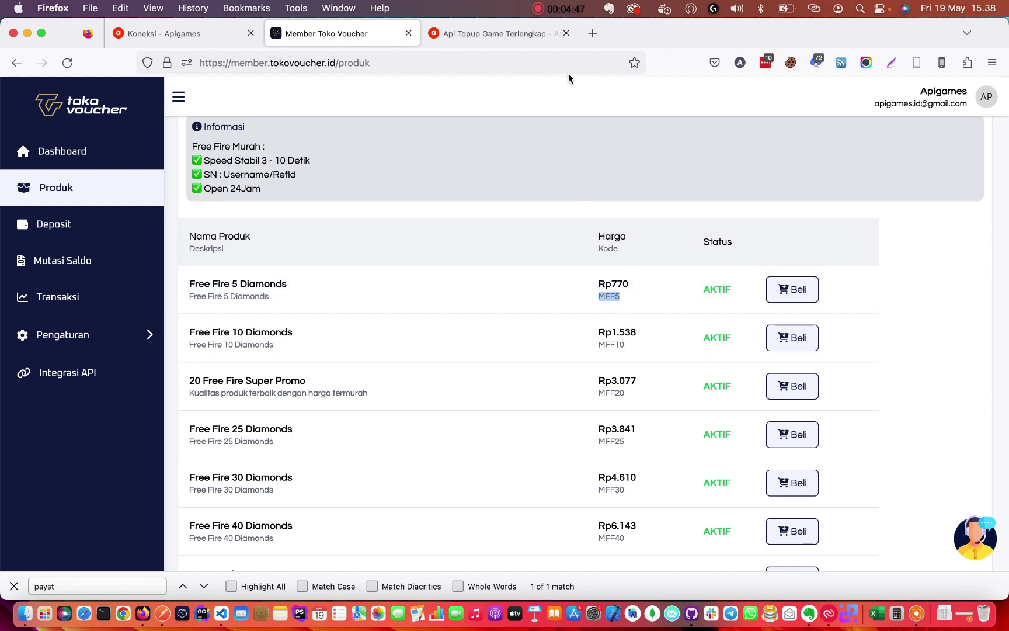
{"action": "left_click", "coordinate": [592, 33]}
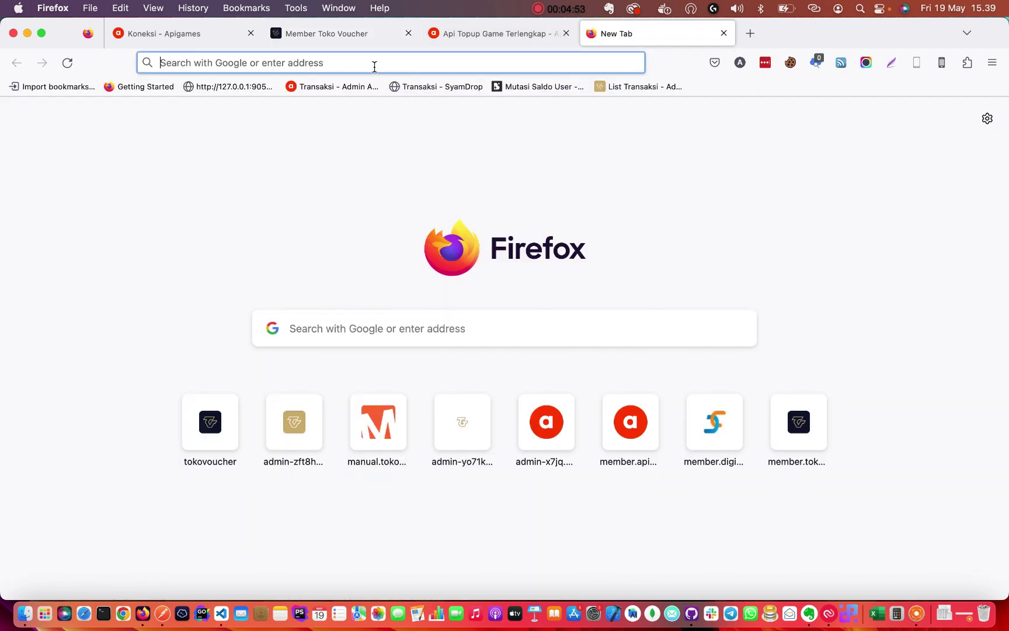
Build the product code TKV-MFF5 by adding the TKV- prefix to the copied MFF5 code.
{"action": "type", "text": "TKV-"}
{"action": "key", "text": "super+v"}
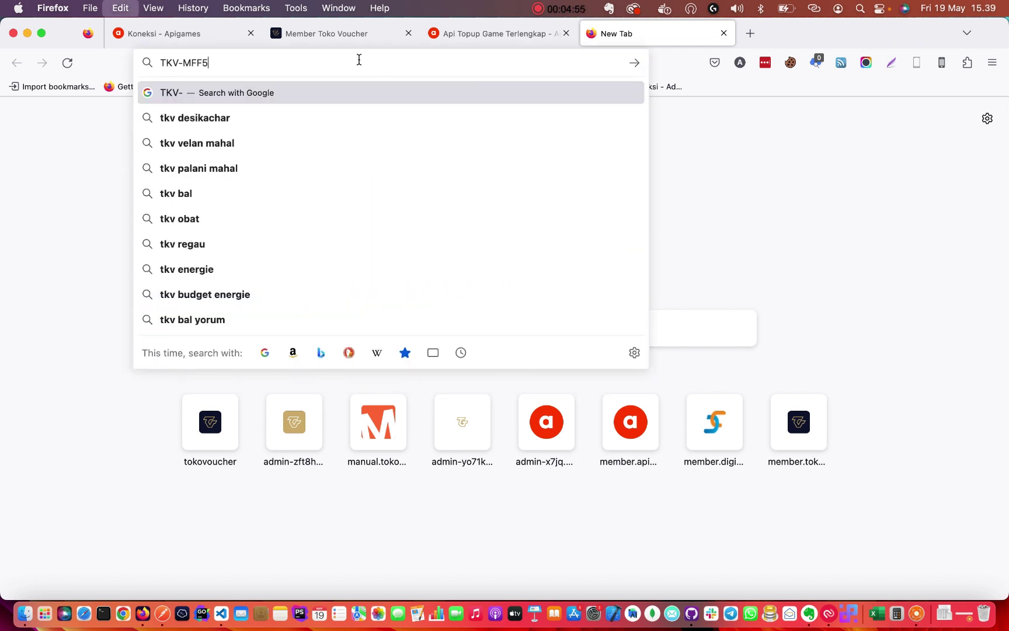
{"action": "double_click", "coordinate": [217, 61]}
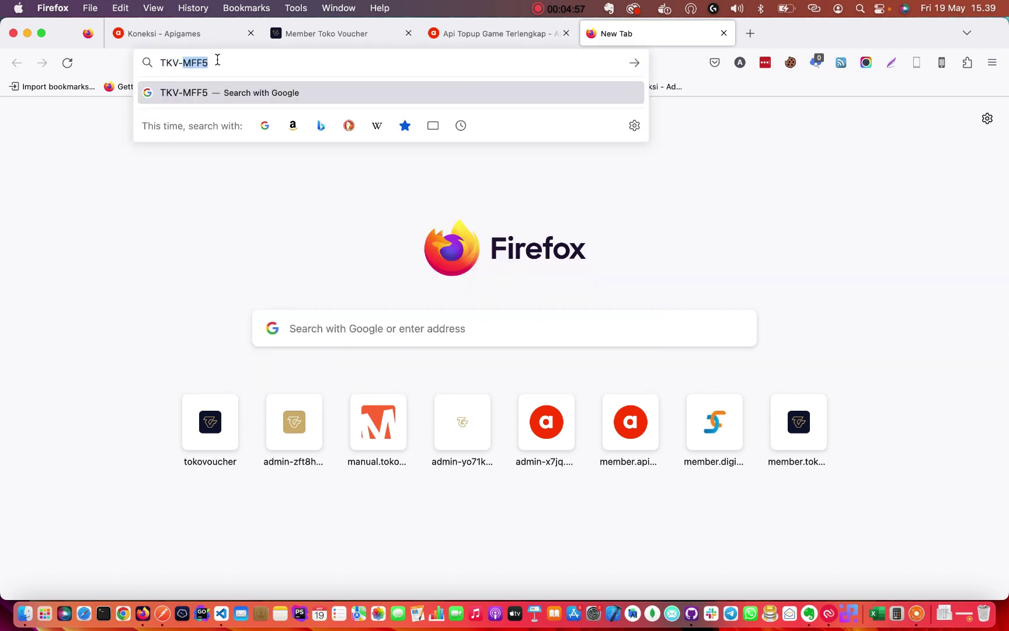
Go to the Apigames Help Center's Tokovoucher category and open the article on connecting Tokovoucher.
{"action": "left_click", "coordinate": [751, 34]}
{"action": "type", "text": "help"}
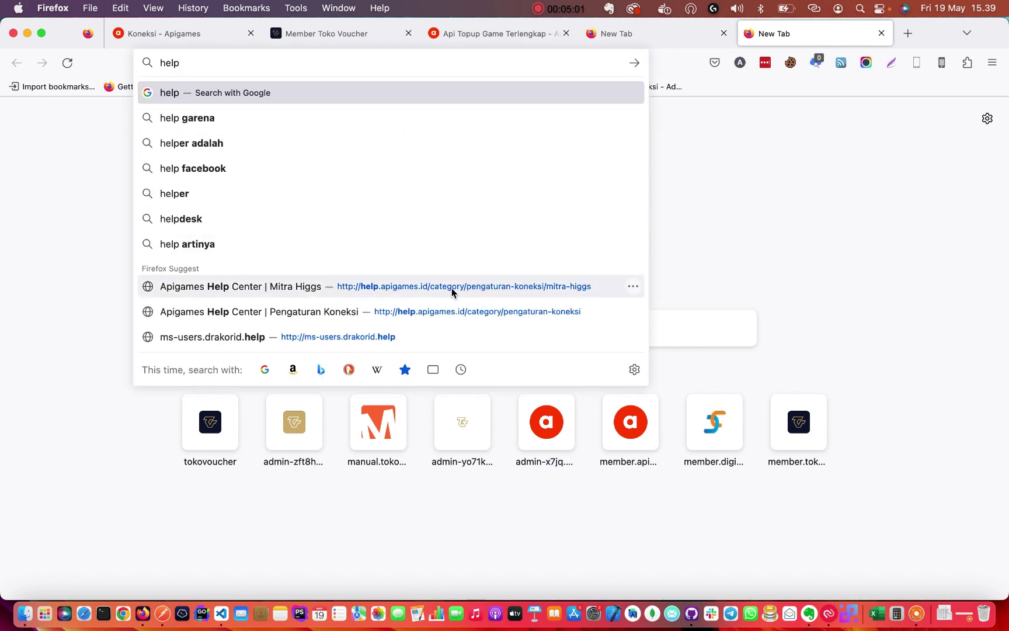
{"action": "left_click", "coordinate": [431, 319]}
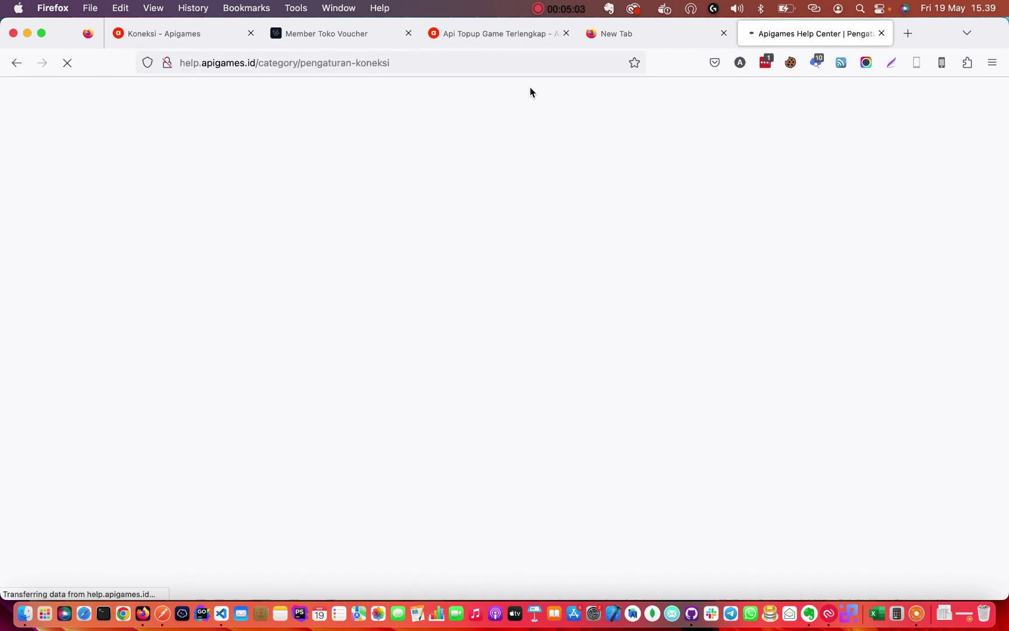
{"action": "scroll", "coordinate": [505, 400], "scroll_direction": "down", "scroll_amount": 10}
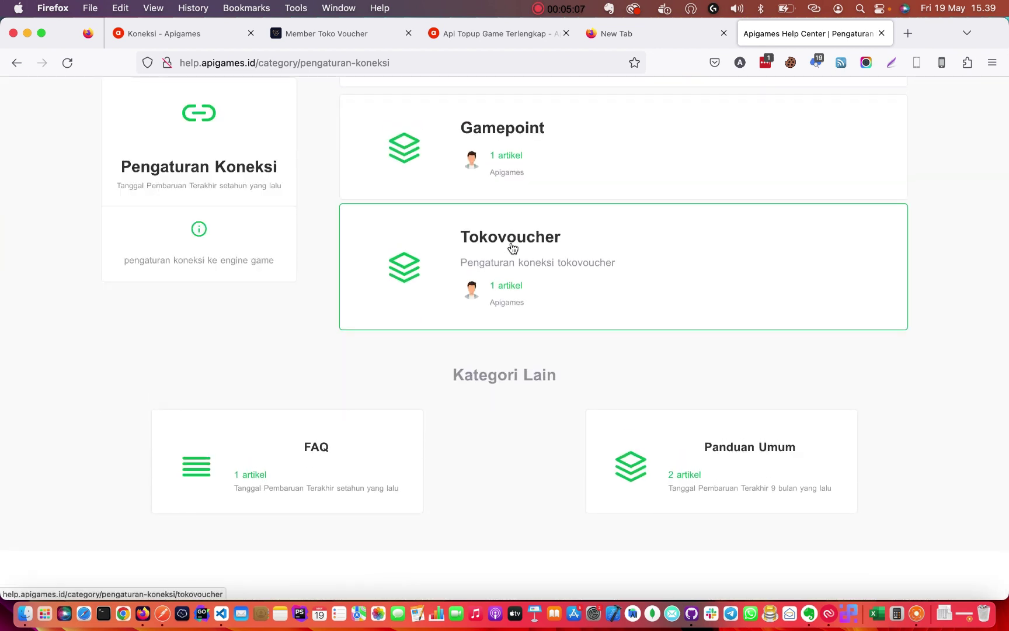
{"action": "left_click", "coordinate": [512, 248]}
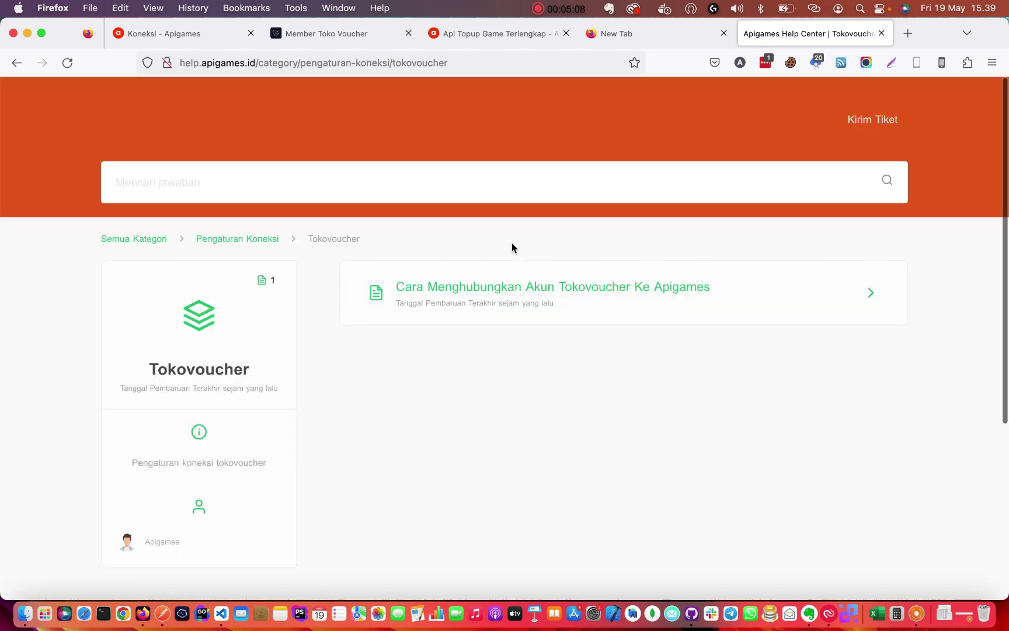
{"action": "left_click", "coordinate": [442, 288]}
{"action": "scroll", "coordinate": [529, 397], "scroll_direction": "down", "scroll_amount": 5}
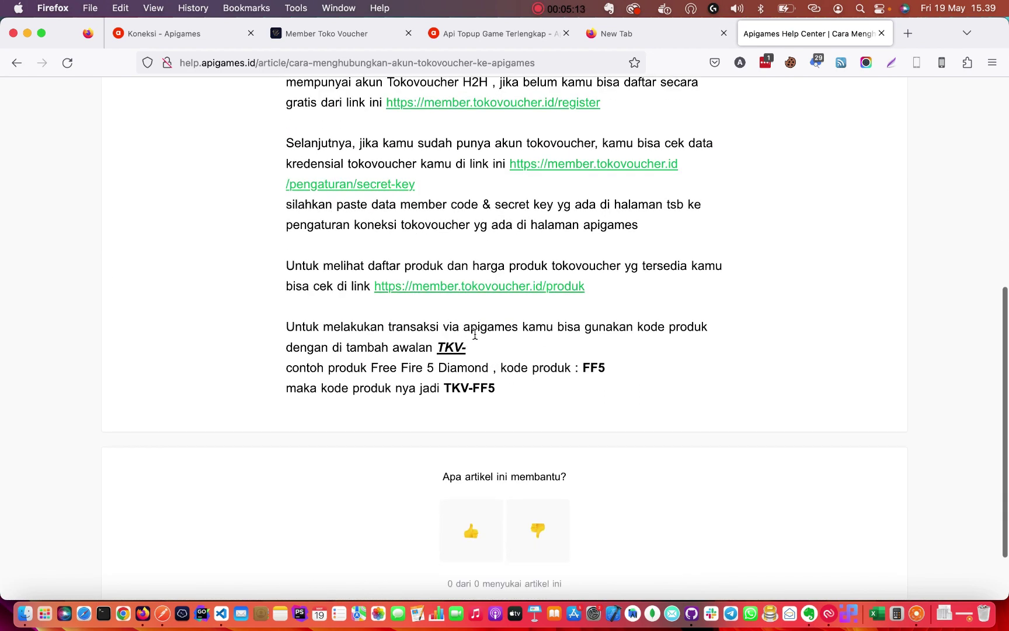
Highlight the TKV- prefix rule and the TKV-FF5 Free Fire example in the article.
{"action": "left_click_drag", "start_coordinate": [471, 349], "coordinate": [442, 346]}
{"action": "left_click", "coordinate": [464, 347]}
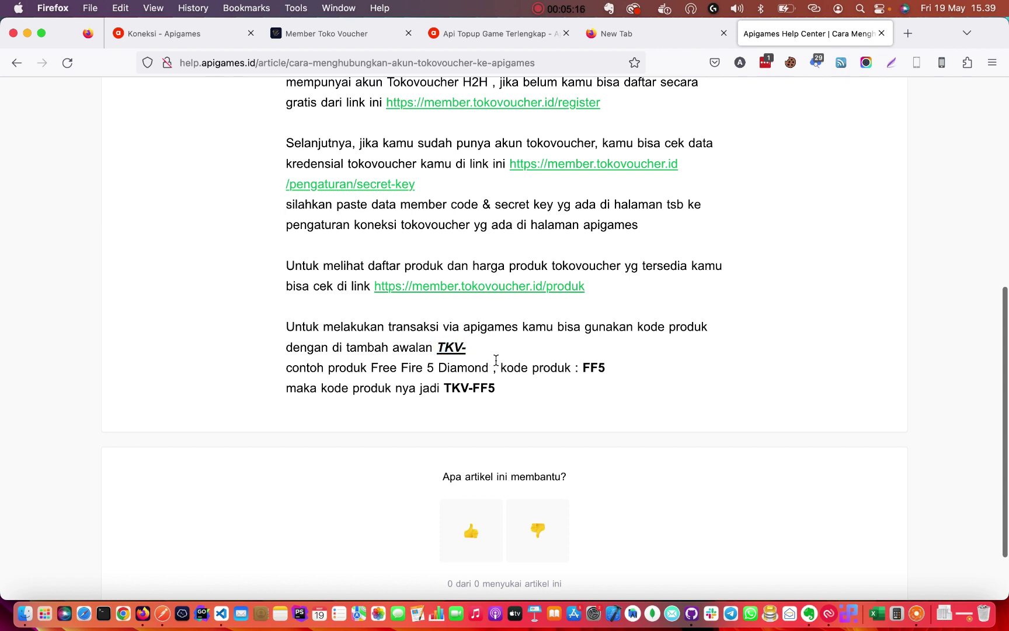
{"action": "left_click_drag", "start_coordinate": [341, 370], "coordinate": [393, 369]}
{"action": "left_click", "coordinate": [364, 369]}
{"action": "double_click", "coordinate": [593, 367]}
{"action": "left_click_drag", "start_coordinate": [496, 389], "coordinate": [447, 387]}
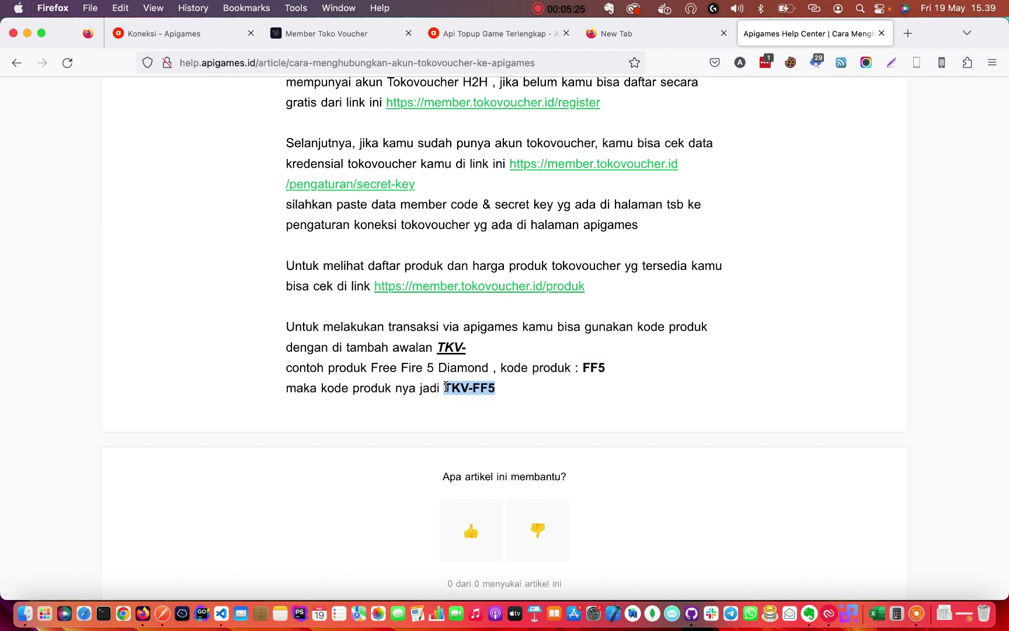
{"action": "left_click", "coordinate": [446, 386]}
{"action": "left_click_drag", "start_coordinate": [446, 387], "coordinate": [474, 386]}
{"action": "left_click", "coordinate": [497, 390]}
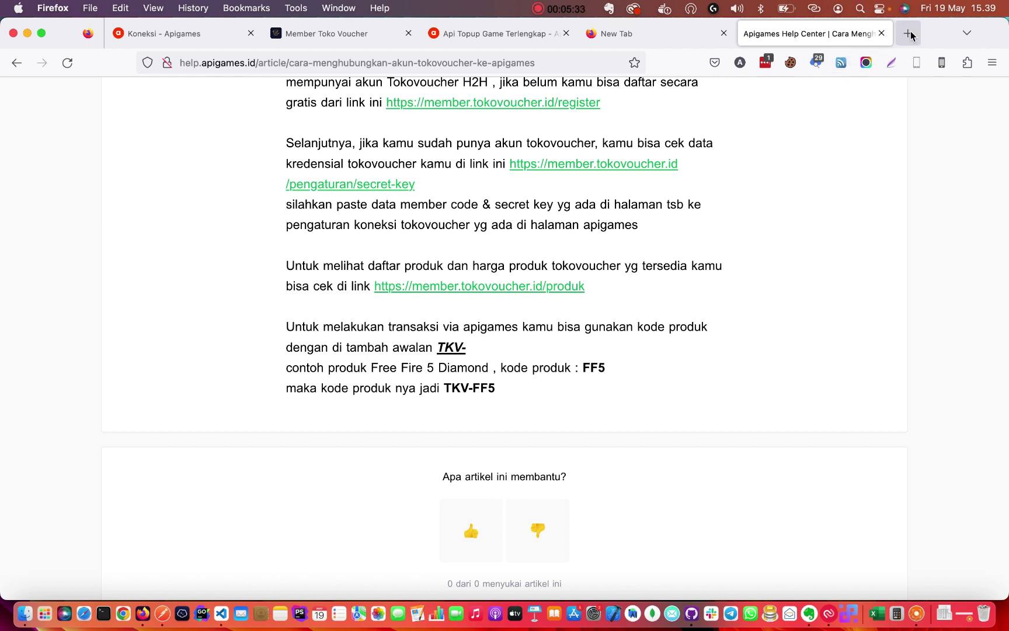
Find the Telkomsel 5.000 product, code S5, in Tokovoucher's Pulsa list.
{"action": "left_click", "coordinate": [353, 34]}
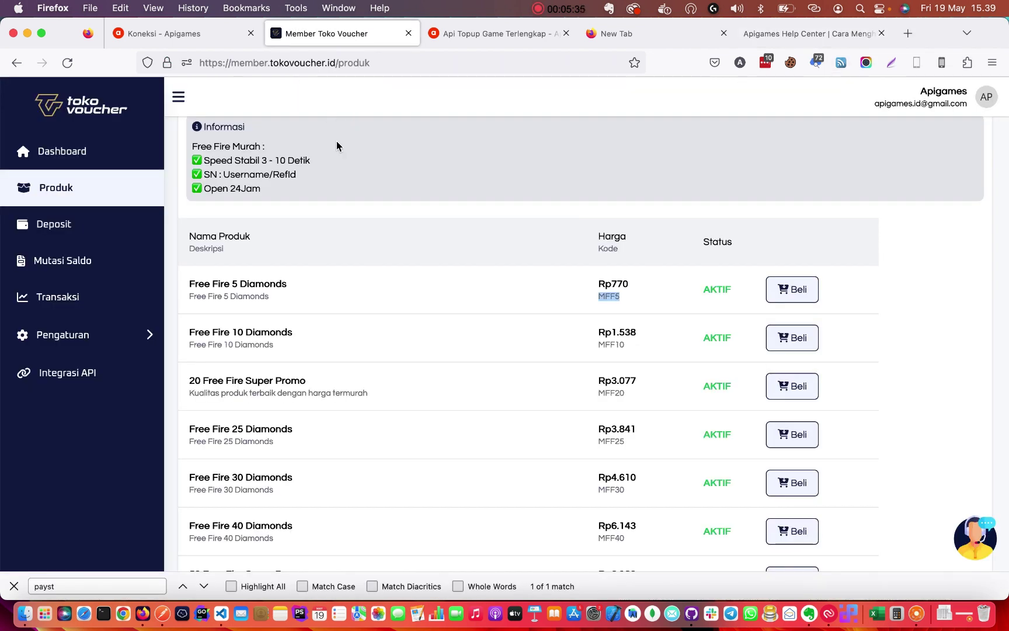
{"action": "scroll", "coordinate": [347, 193], "scroll_direction": "up", "scroll_amount": 10}
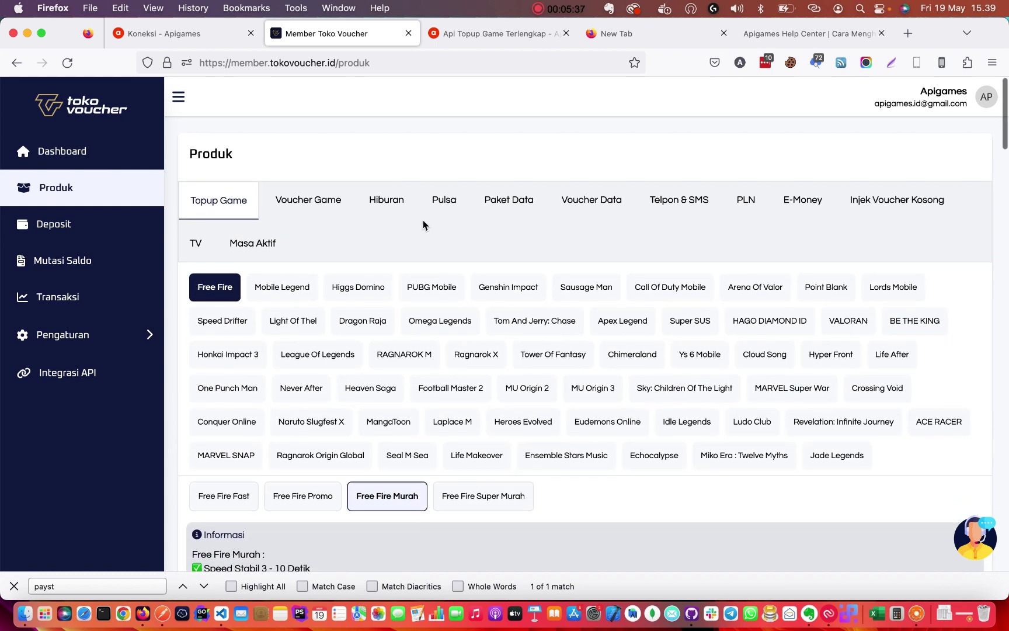
{"action": "left_click", "coordinate": [446, 204]}
{"action": "scroll", "coordinate": [330, 350], "scroll_direction": "down", "scroll_amount": 5}
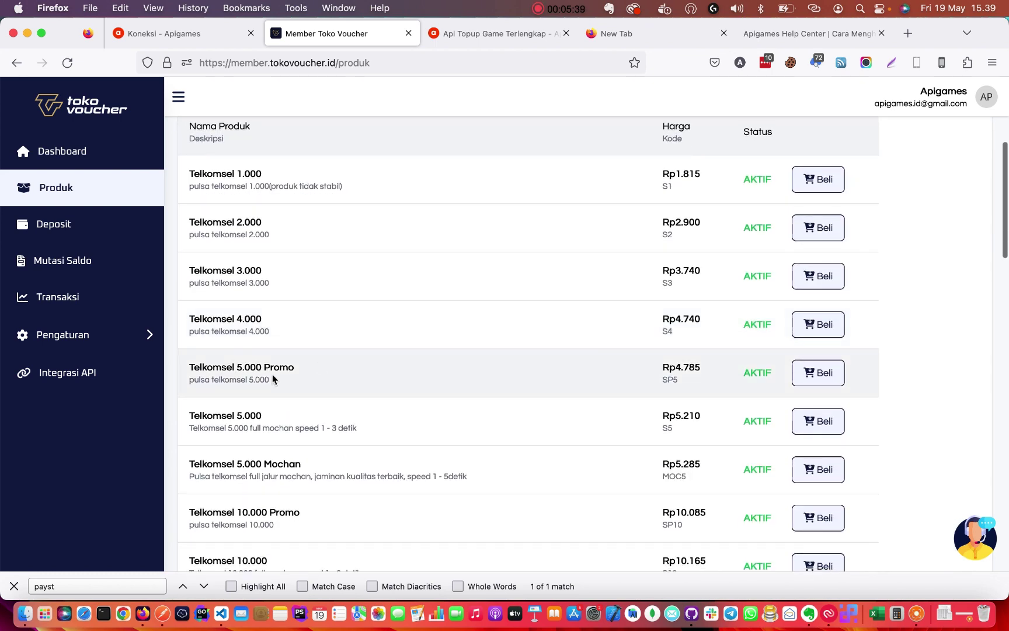
{"action": "left_click_drag", "start_coordinate": [243, 368], "coordinate": [308, 372]}
{"action": "left_click", "coordinate": [308, 372]}
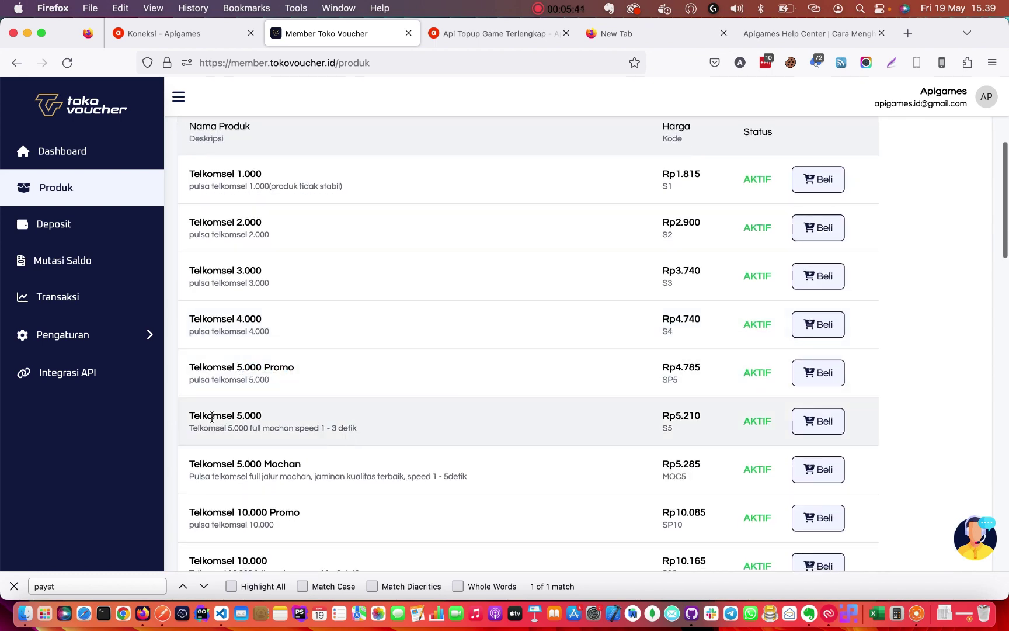
{"action": "mouse_move", "coordinate": [211, 417]}
{"action": "left_mouse_down"}
{"action": "mouse_move", "coordinate": [284, 417]}
{"action": "mouse_move", "coordinate": [194, 415]}
{"action": "left_mouse_up"}
{"action": "left_click", "coordinate": [286, 416]}
{"action": "left_click", "coordinate": [194, 415]}
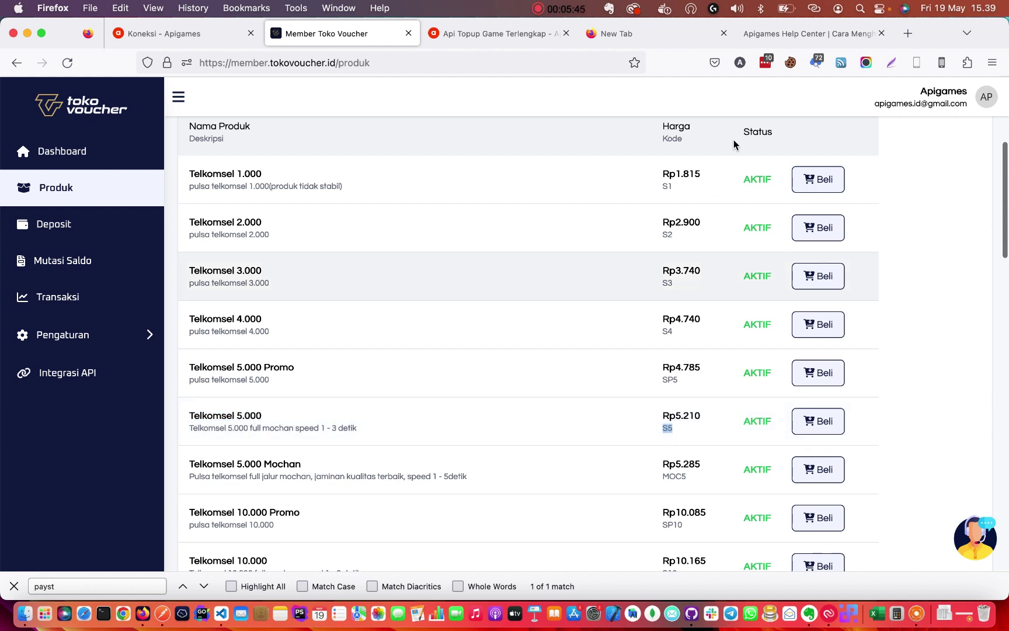
Replace MFF5 with S5 to make TKV-S5 and copy the code.
{"action": "left_click", "coordinate": [632, 41]}
{"action": "double_click", "coordinate": [276, 66]}
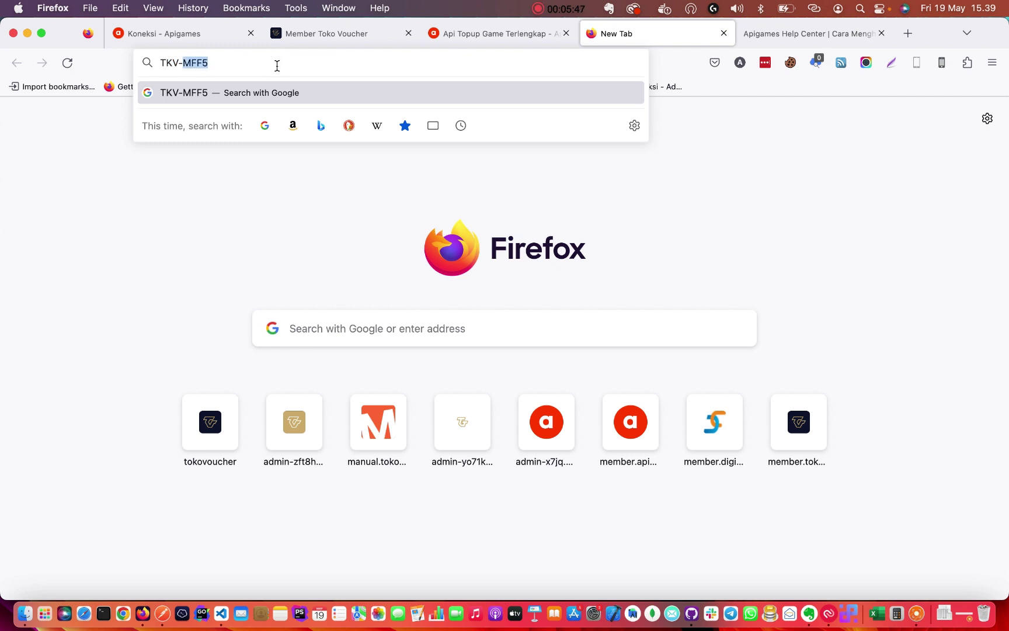
{"action": "type", "text": "S5"}
{"action": "left_click_drag", "start_coordinate": [166, 62], "coordinate": [202, 62]}
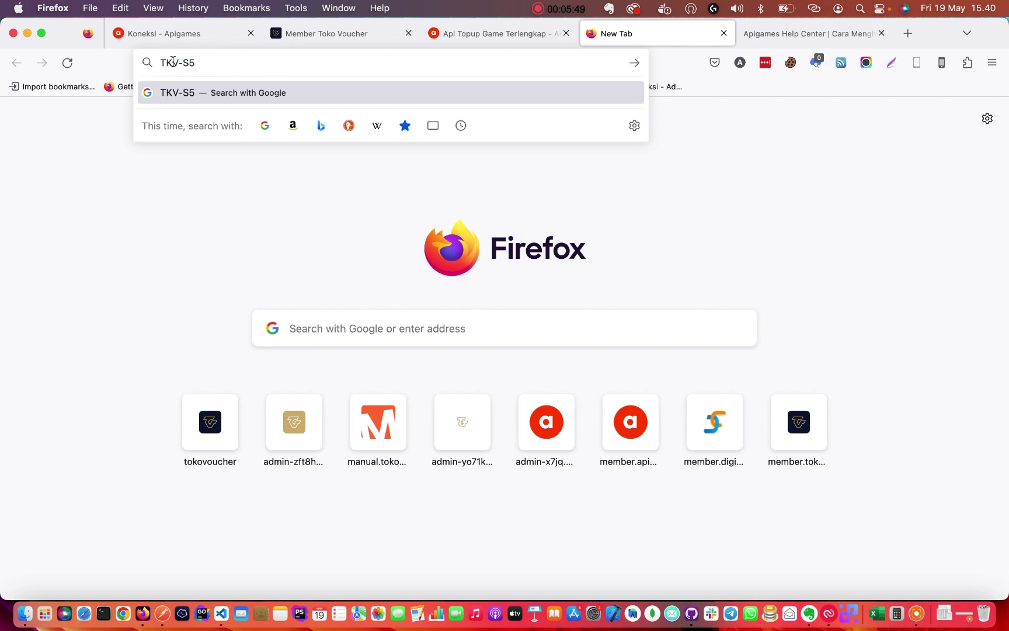
{"action": "key", "text": "super+a"}
{"action": "key", "text": "super+c"}
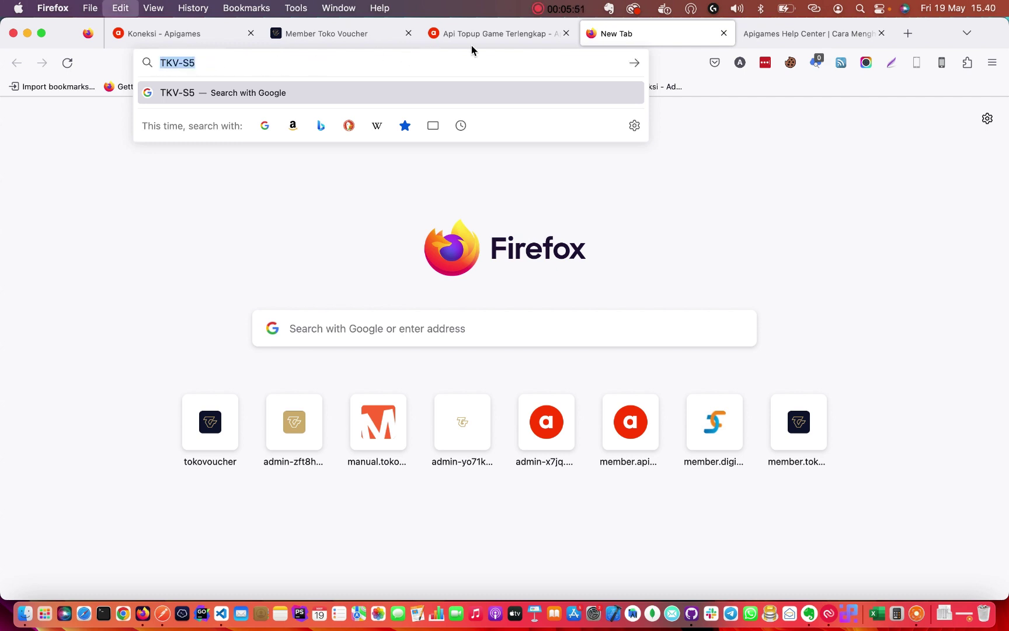
Check the Tokovoucher connection balance on the Apigames connections page.
{"action": "left_click", "coordinate": [259, 35]}
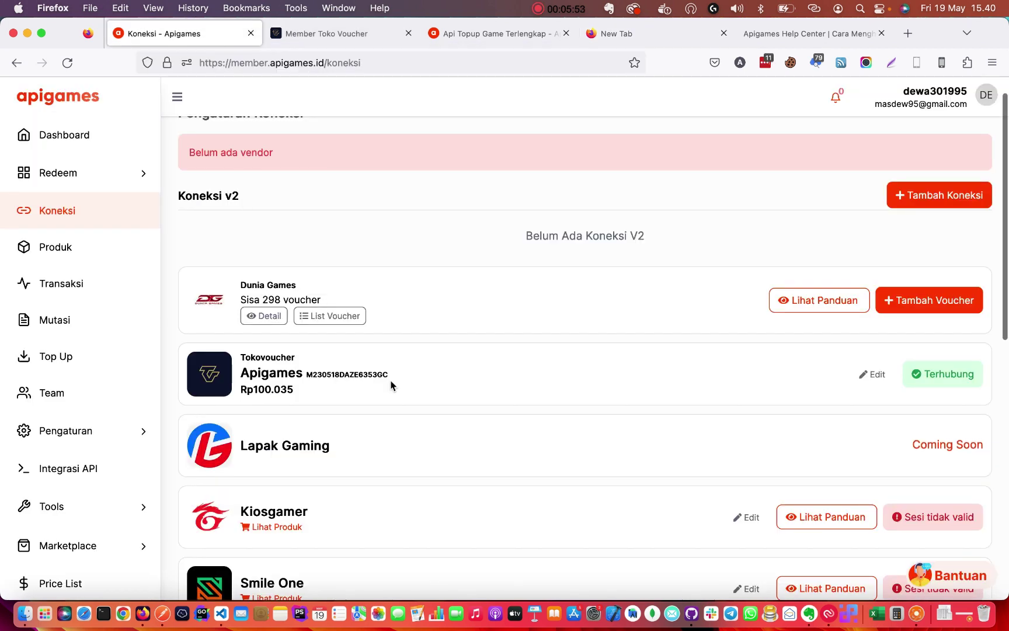
{"action": "scroll", "coordinate": [255, 299], "scroll_direction": "down", "scroll_amount": 3}
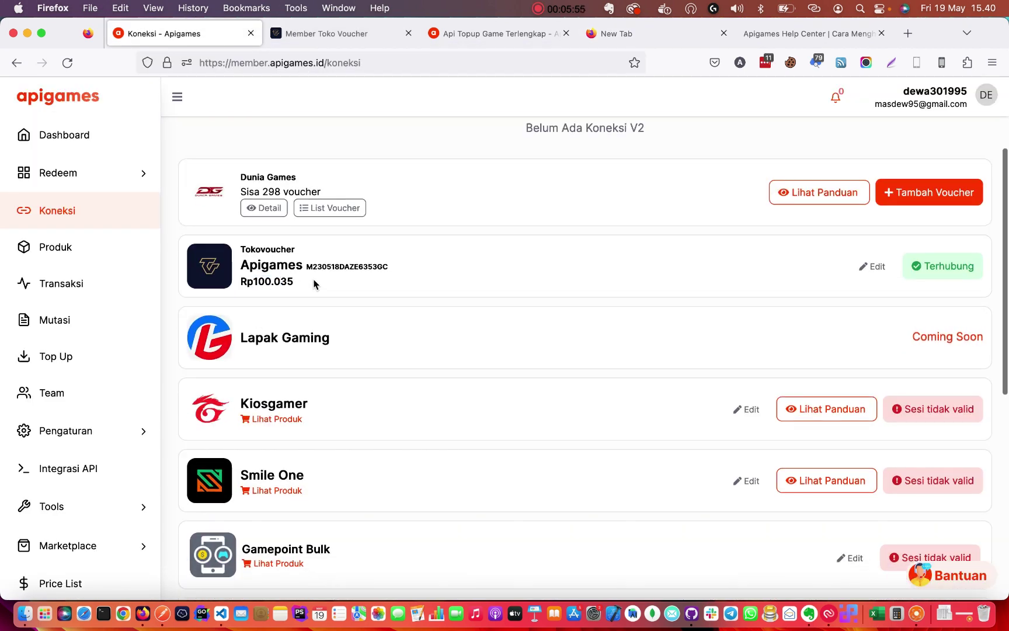
{"action": "double_click", "coordinate": [260, 283]}
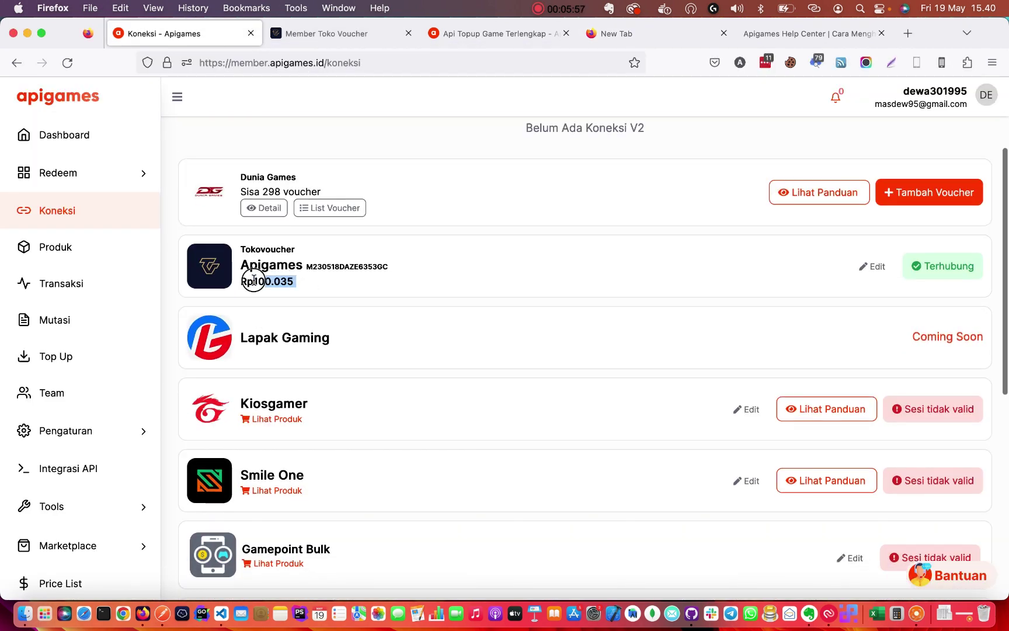
{"action": "left_click", "coordinate": [274, 291]}
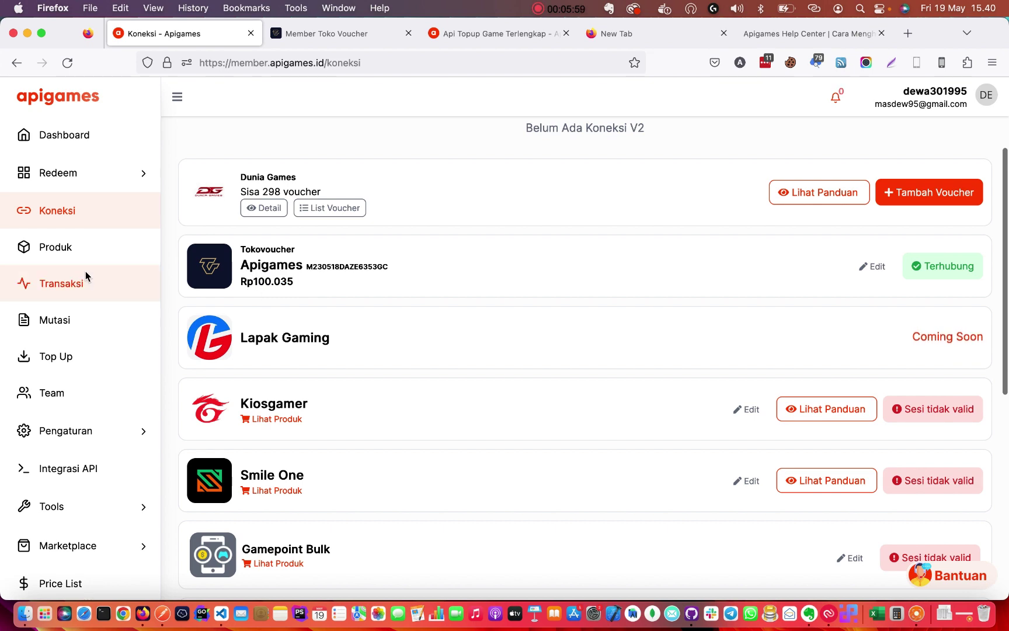
Reload Apigames' transaction list to review today's entries, then return to Postman.
{"action": "left_click", "coordinate": [83, 280]}
{"action": "key", "text": "super+r"}
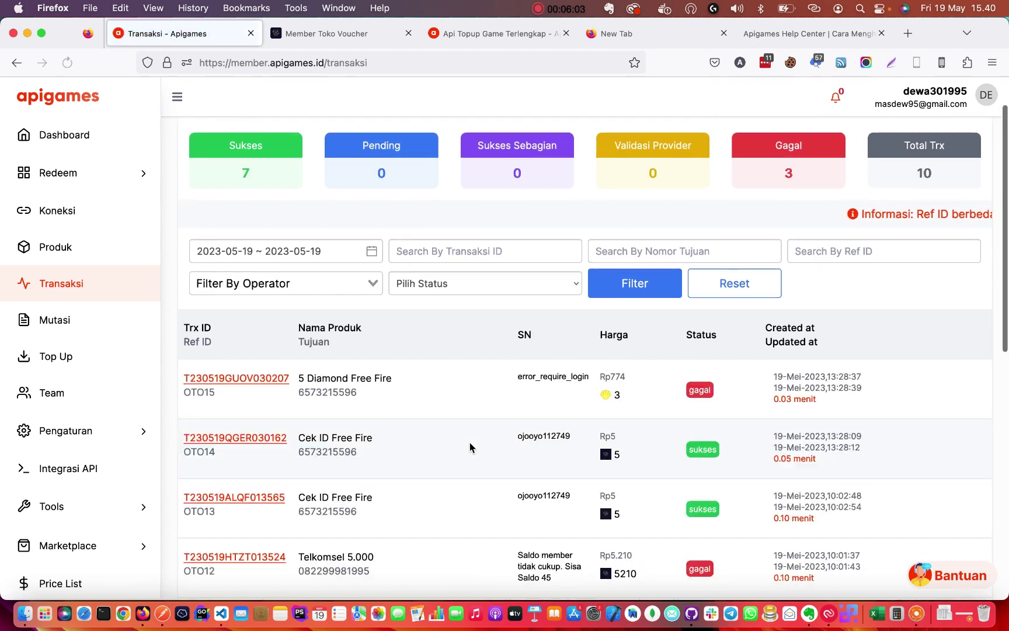
{"action": "scroll", "coordinate": [465, 385], "scroll_direction": "up", "scroll_amount": 2}
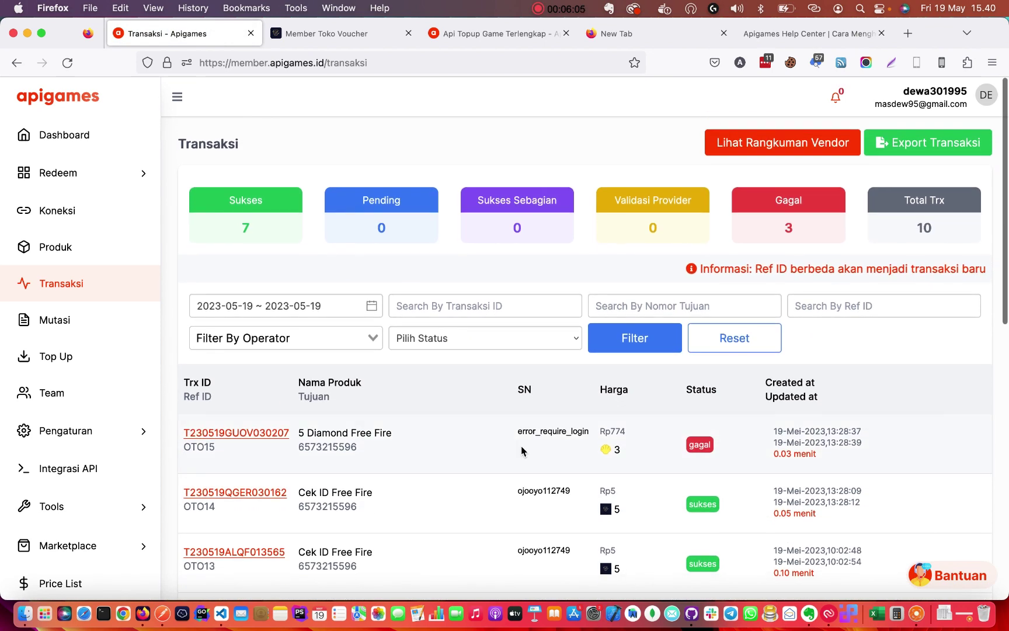
{"action": "scroll", "coordinate": [522, 450], "scroll_direction": "down", "scroll_amount": 3}
{"action": "scroll", "coordinate": [522, 451], "scroll_direction": "up", "scroll_amount": 3}
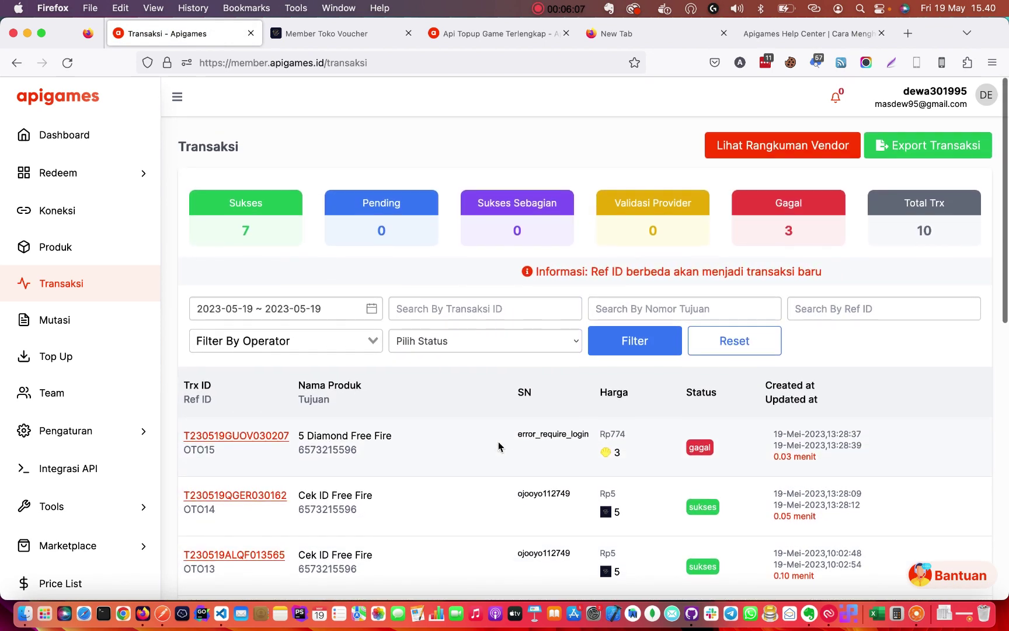
{"action": "left_click", "coordinate": [162, 614]}
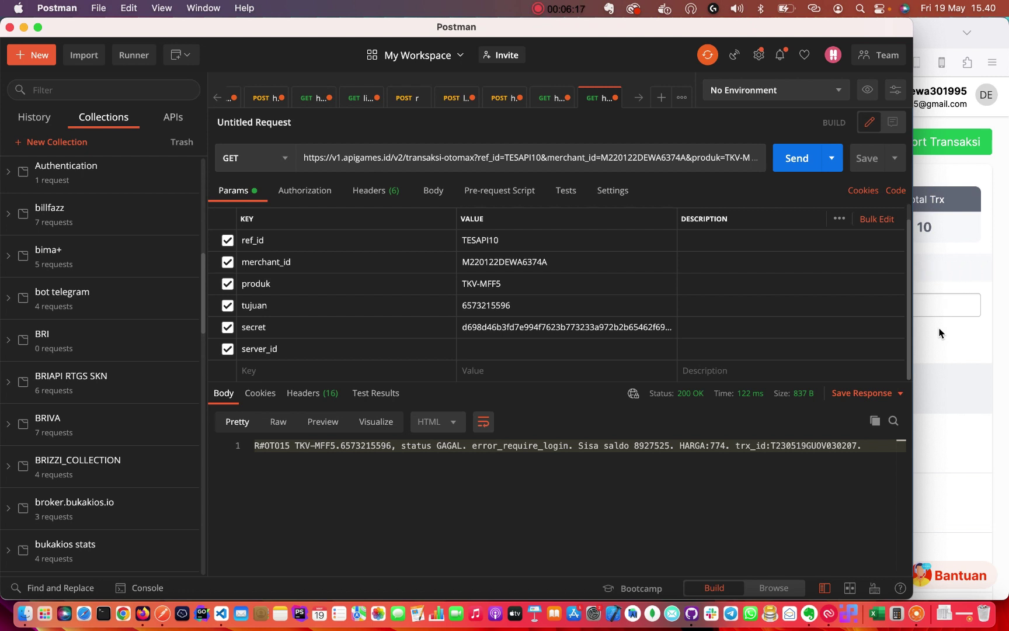
Change the produk parameter from TKV-MFF5 to TKV-S5.
{"action": "double_click", "coordinate": [496, 284]}
{"action": "type", "text": "S"}
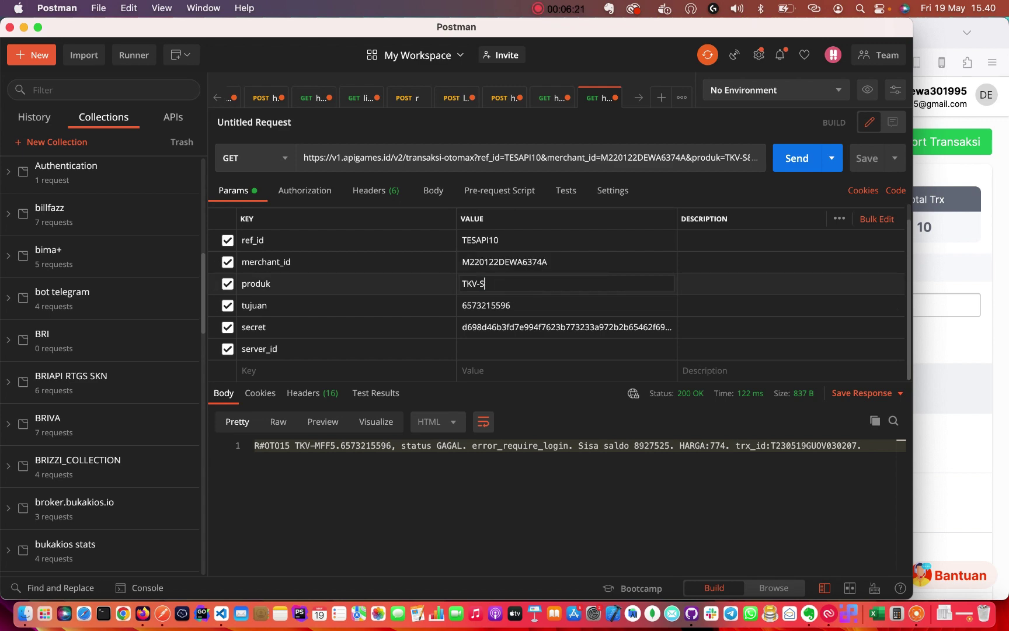
{"action": "type", "text": "5"}
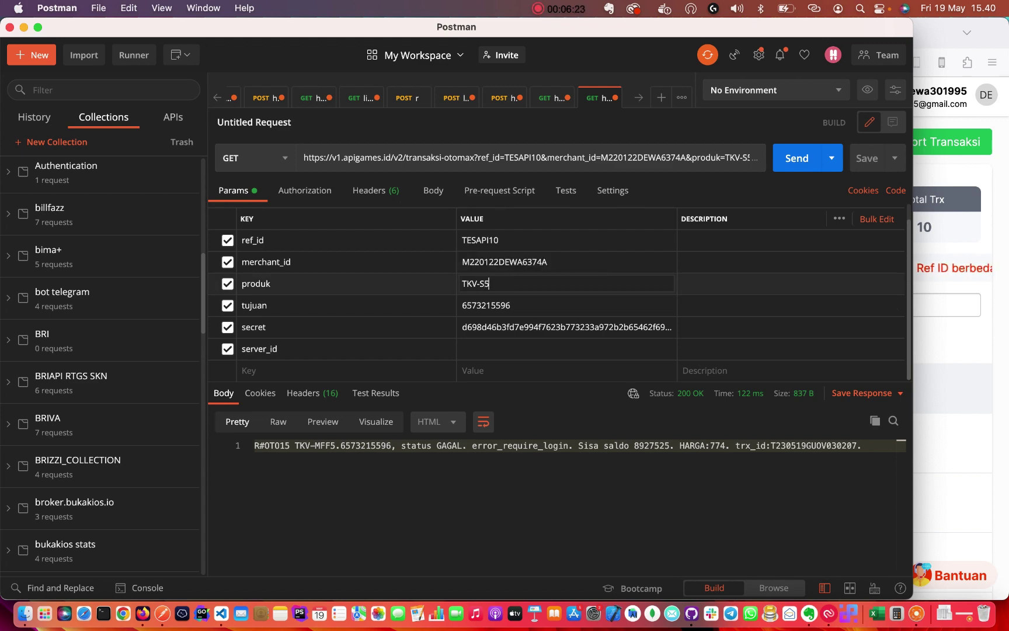
{"action": "left_click", "coordinate": [925, 293]}
{"action": "left_click", "coordinate": [910, 34]}
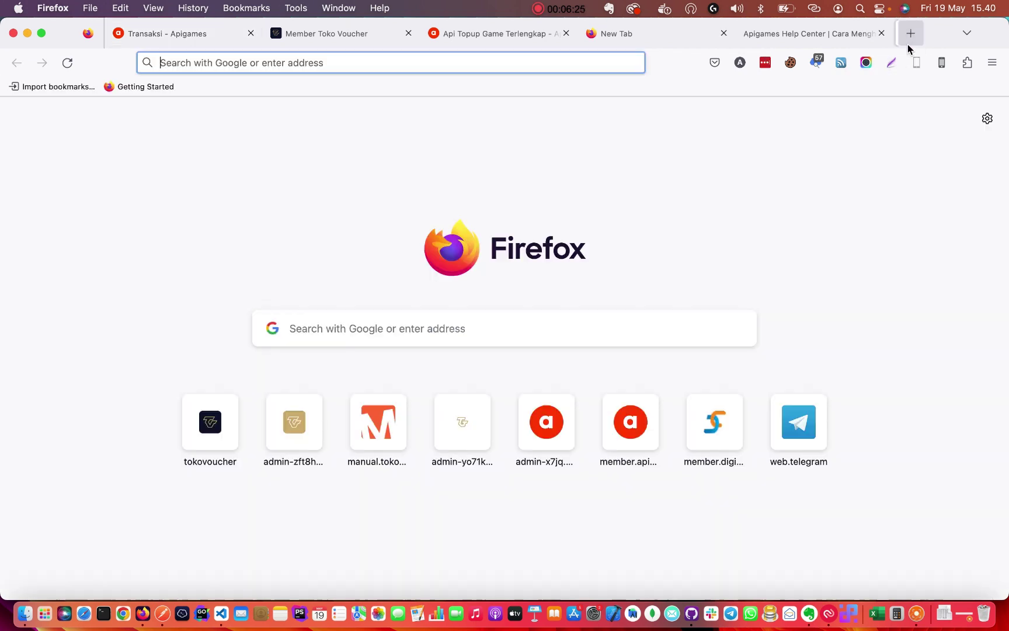
{"action": "type", "text": "doc"}
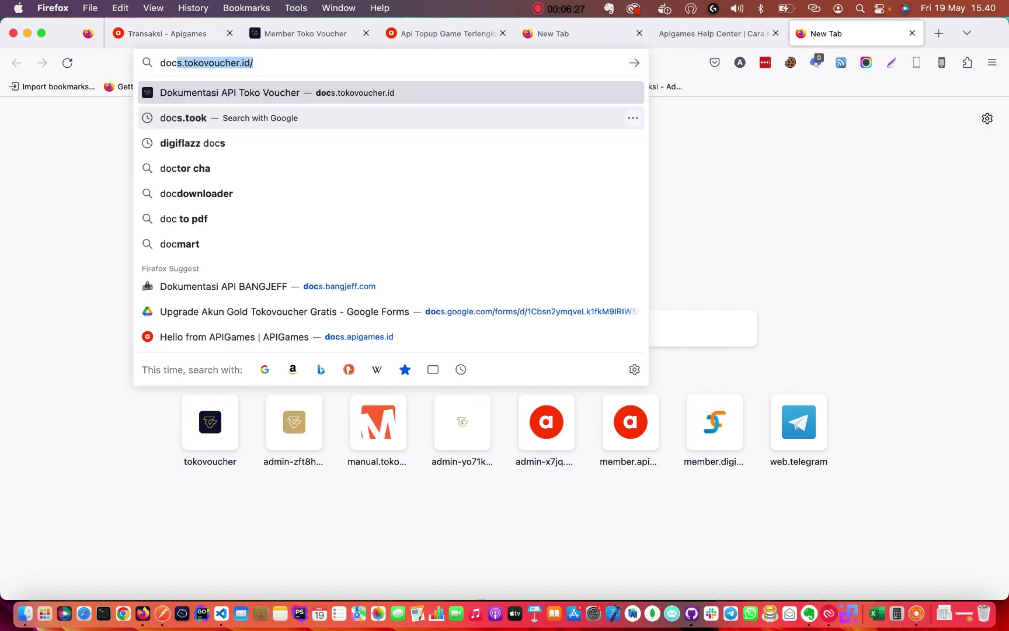
{"action": "key", "text": "super+Tab"}
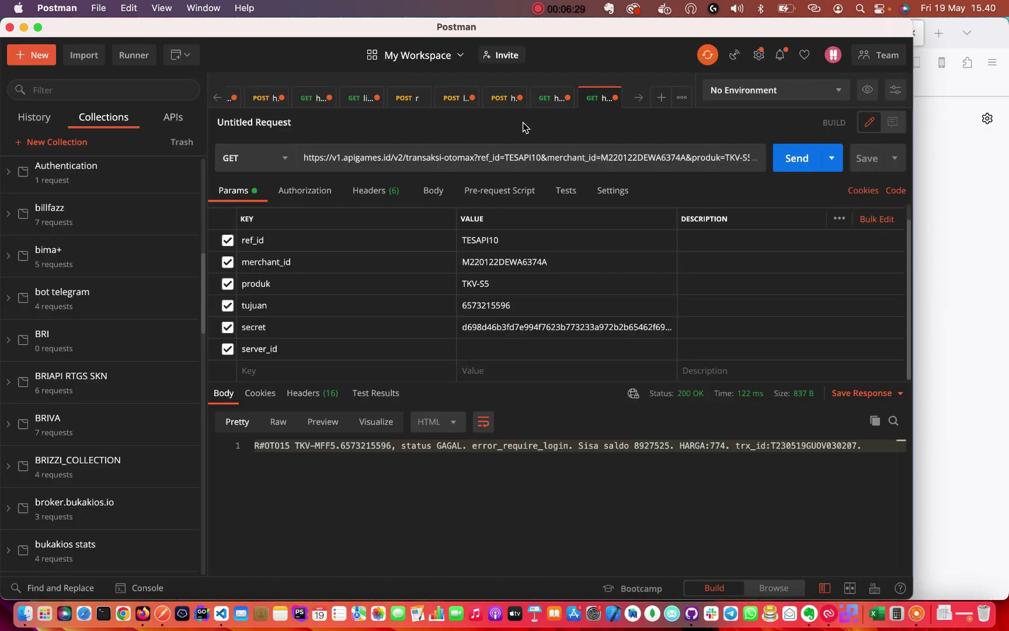
Copy the TKV-S5 code and check the merchant_id and ref_id TESAPI10 values.
{"action": "mouse_move", "coordinate": [501, 282]}
{"action": "left_mouse_down"}
{"action": "mouse_move", "coordinate": [439, 283]}
{"action": "mouse_move", "coordinate": [493, 286]}
{"action": "left_mouse_up"}
{"action": "key", "text": "super+c"}
{"action": "left_click", "coordinate": [492, 287]}
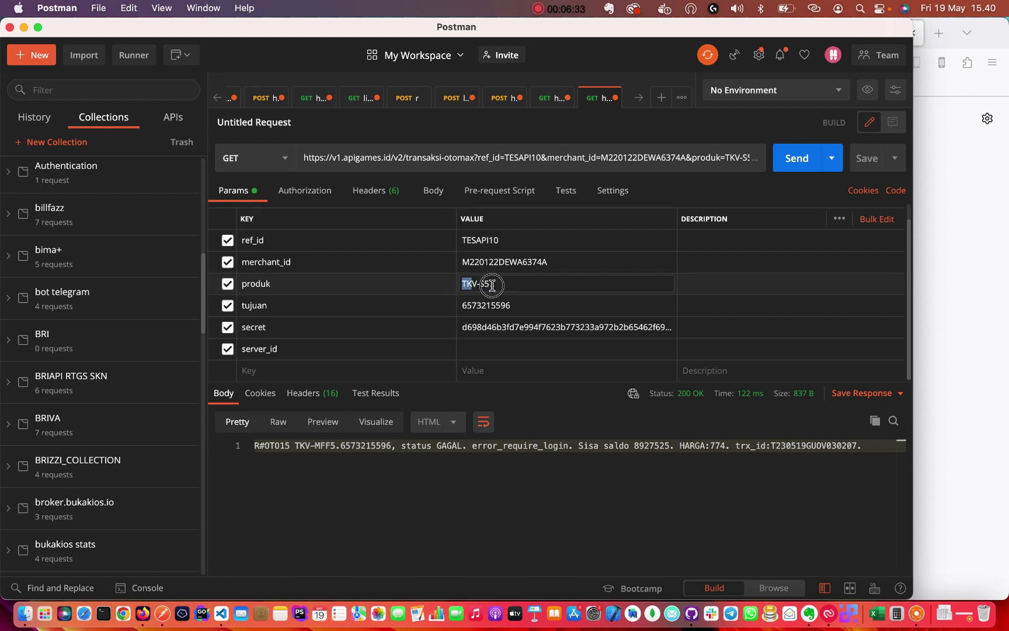
{"action": "left_click", "coordinate": [528, 282]}
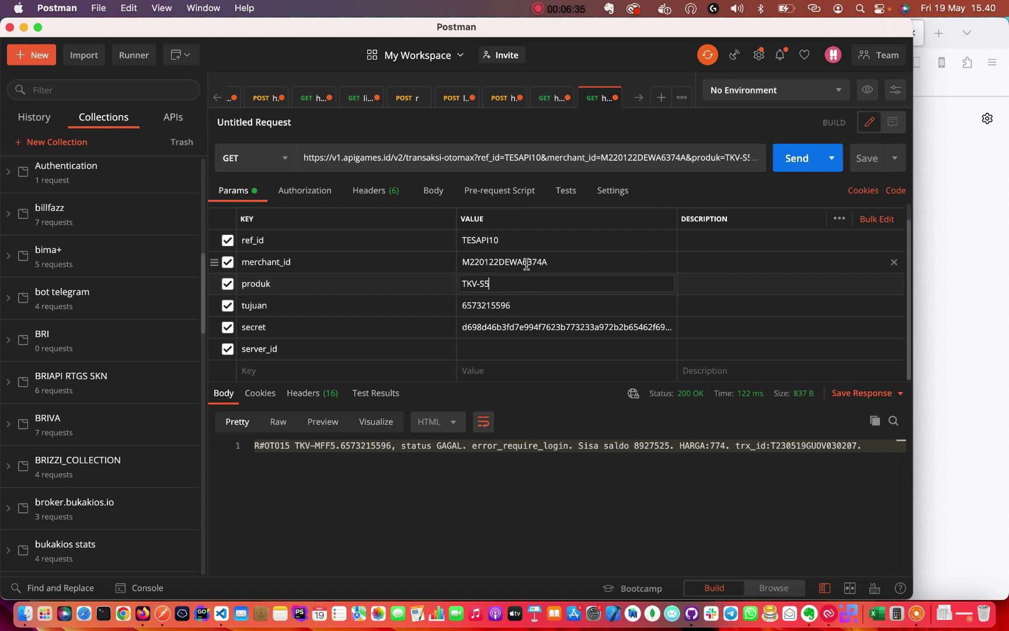
{"action": "left_click", "coordinate": [527, 264]}
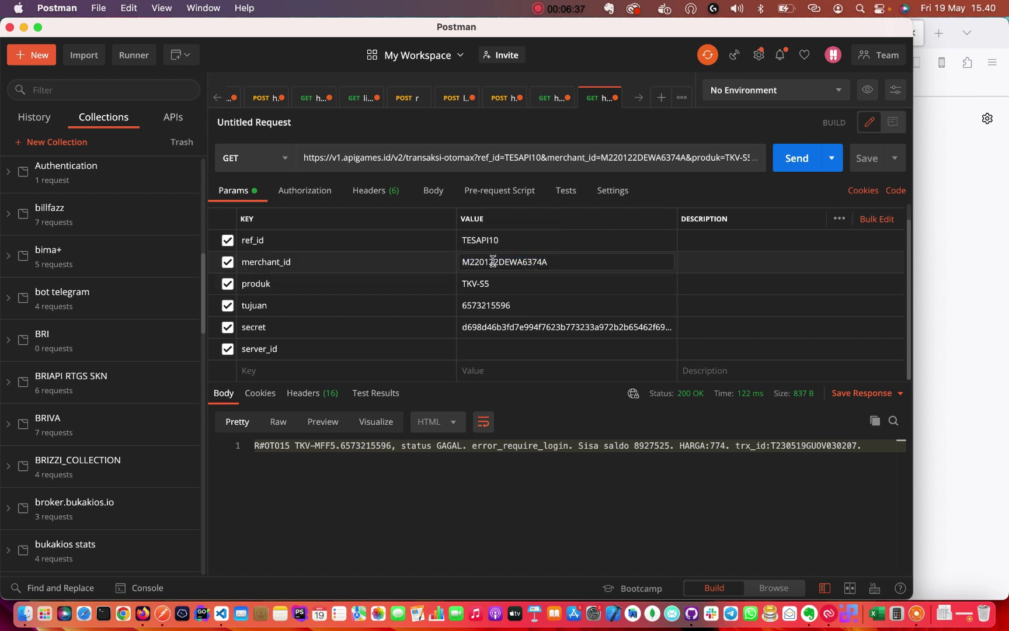
{"action": "double_click", "coordinate": [493, 261]}
{"action": "left_click", "coordinate": [469, 264]}
{"action": "double_click", "coordinate": [469, 264]}
{"action": "left_click", "coordinate": [272, 264]}
{"action": "double_click", "coordinate": [498, 240]}
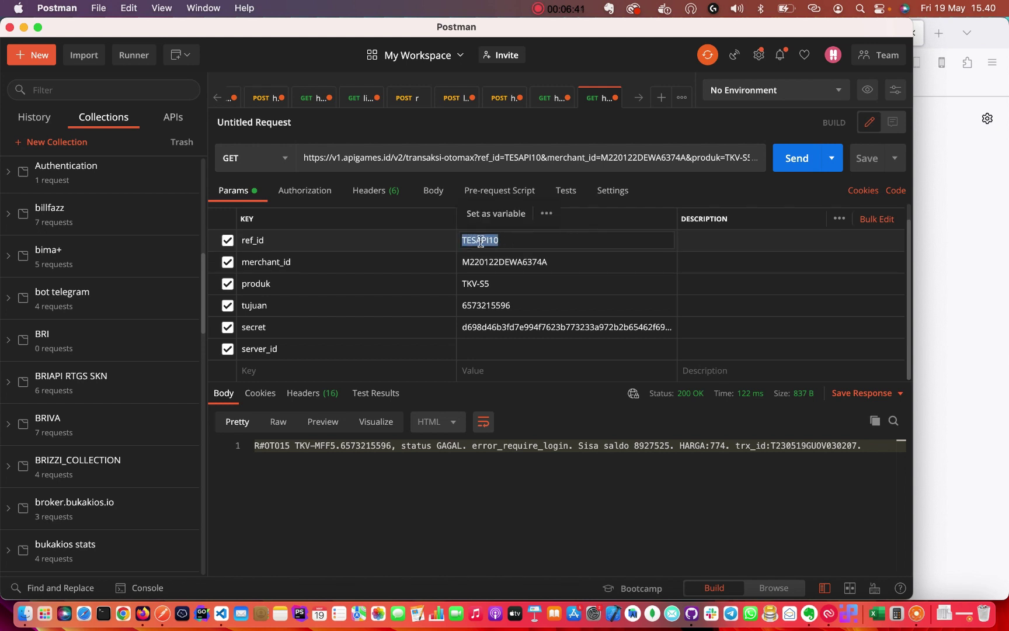
{"action": "left_click", "coordinate": [529, 241]}
{"action": "double_click", "coordinate": [491, 240]}
{"action": "left_click", "coordinate": [529, 240]}
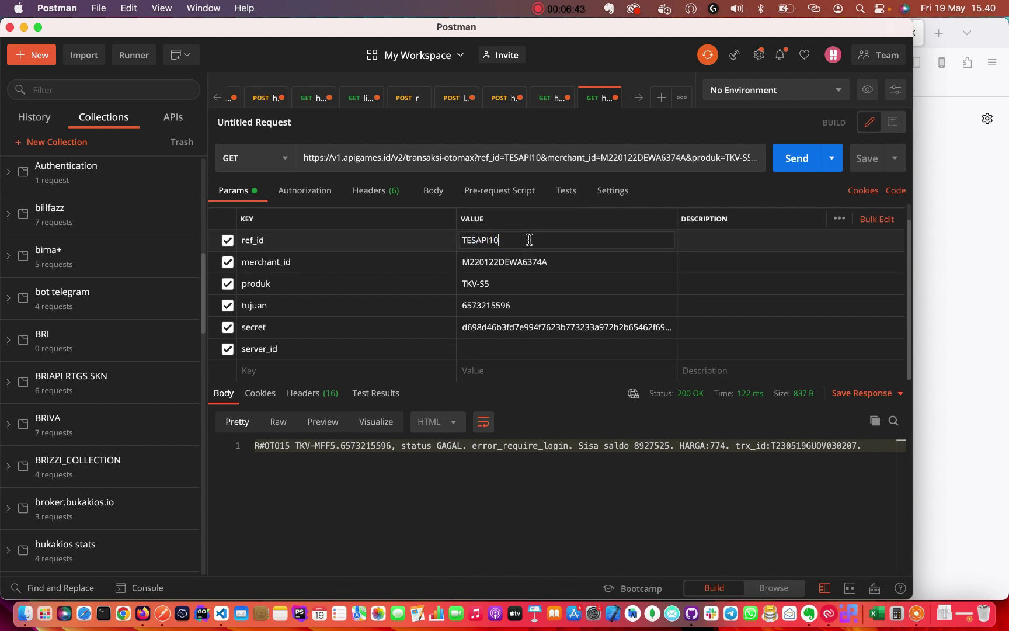
{"action": "double_click", "coordinate": [483, 240]}
{"action": "left_click", "coordinate": [507, 239]}
{"action": "left_click", "coordinate": [513, 239]}
{"action": "double_click", "coordinate": [480, 239]}
{"action": "left_click", "coordinate": [472, 240]}
{"action": "left_click", "coordinate": [492, 258]}
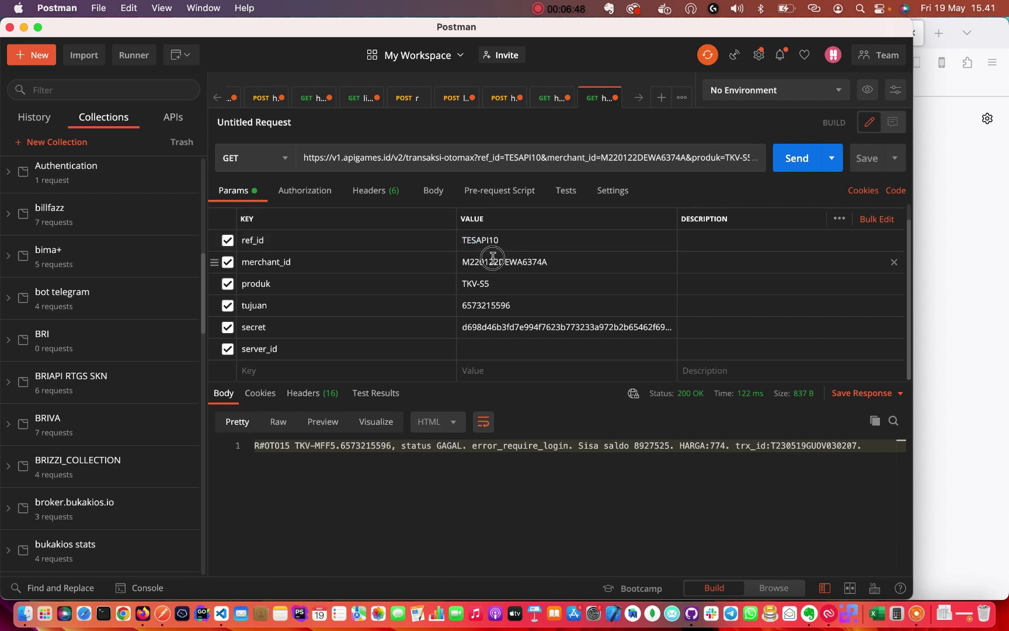
Put the Telkomsel phone number in tujuan and delete its extra trailing digits.
{"action": "left_click", "coordinate": [495, 305]}
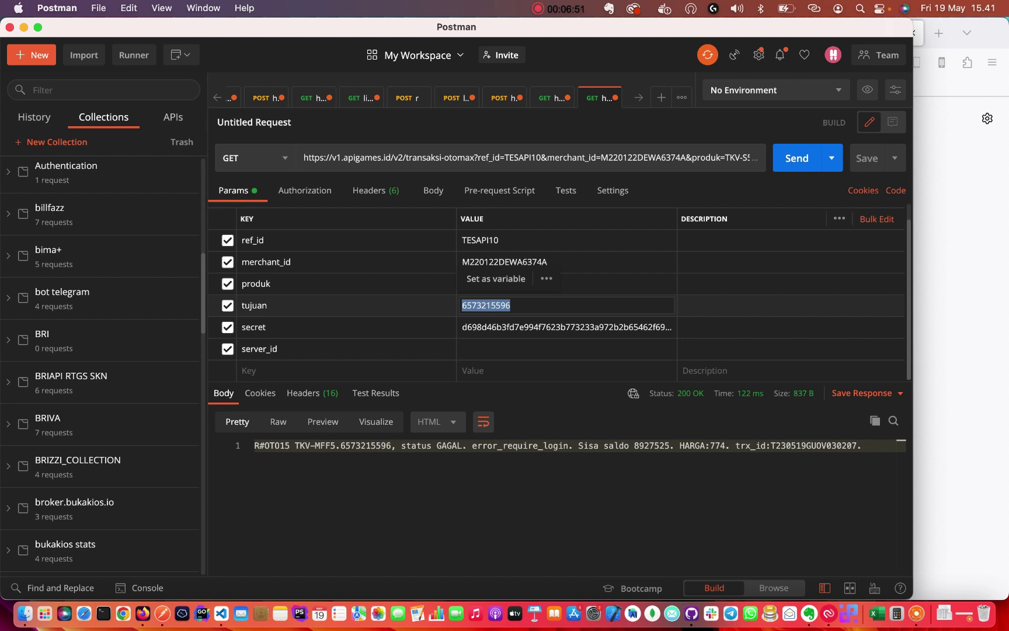
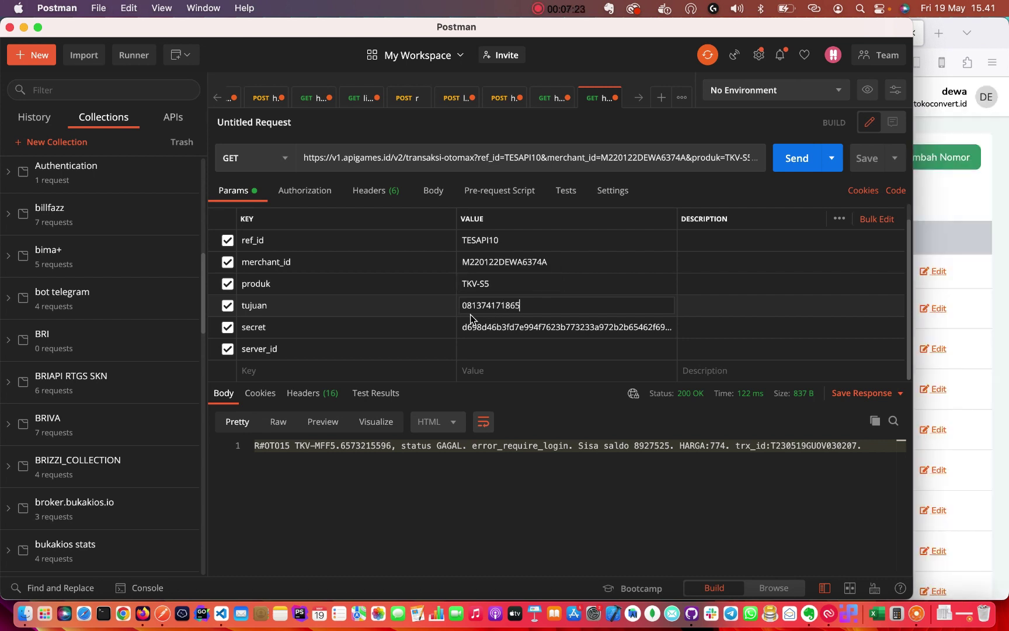
{"action": "double_click", "coordinate": [476, 305]}
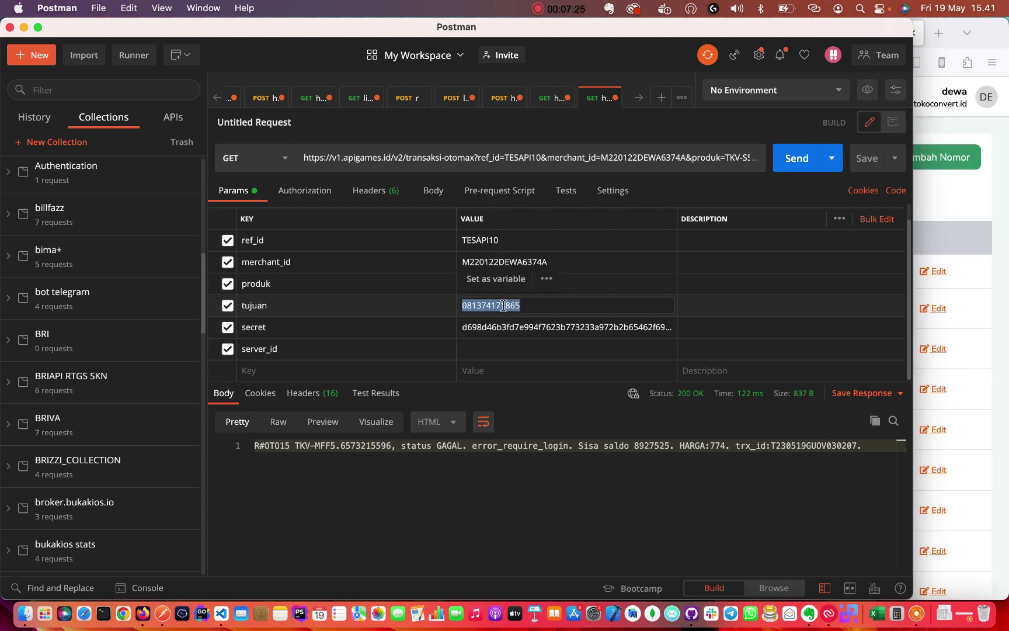
{"action": "left_click", "coordinate": [496, 308]}
{"action": "double_click", "coordinate": [496, 308]}
{"action": "left_click", "coordinate": [536, 306]}
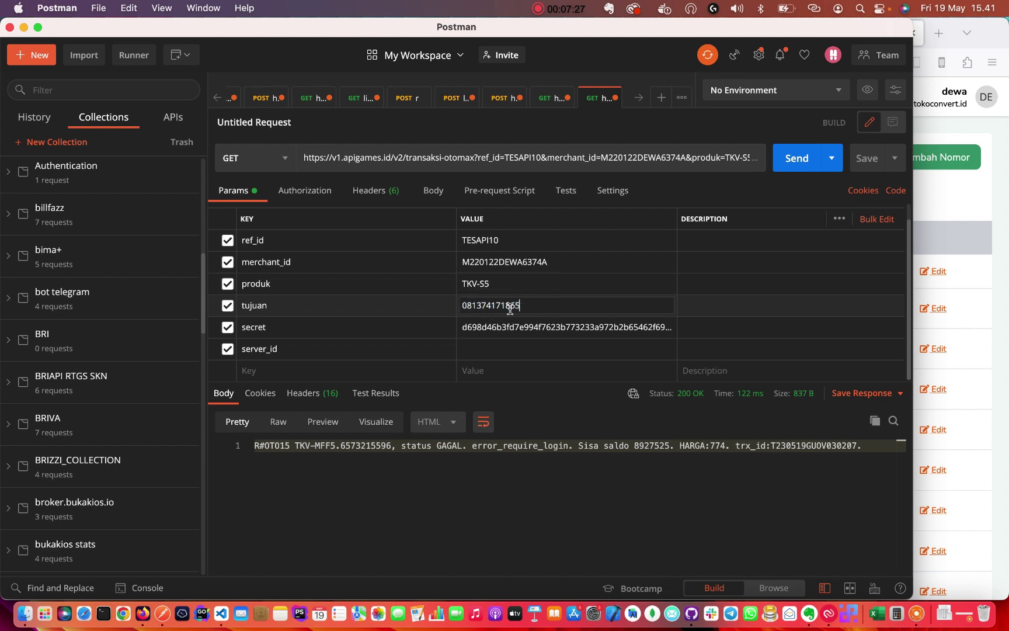
{"action": "double_click", "coordinate": [499, 310]}
{"action": "double_click", "coordinate": [516, 309]}
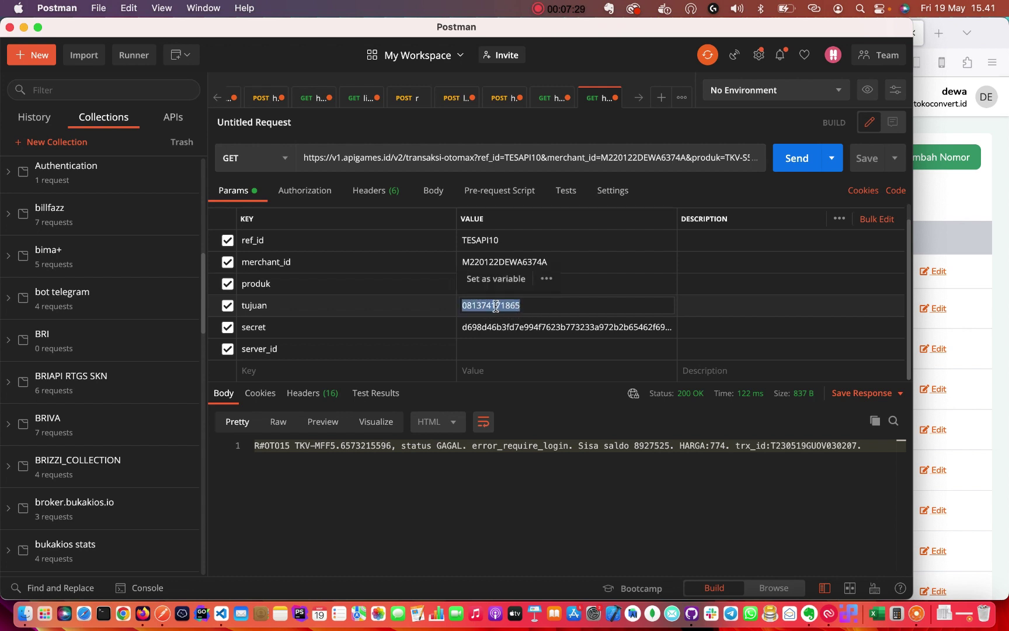
{"action": "left_click", "coordinate": [530, 306]}
{"action": "double_click", "coordinate": [505, 306]}
{"action": "left_click", "coordinate": [506, 306]}
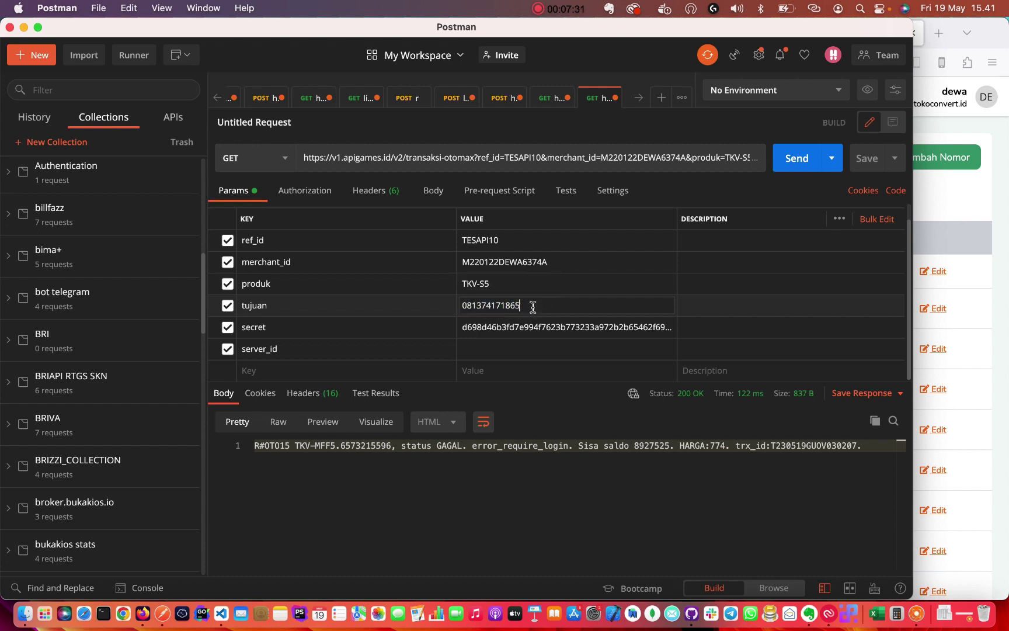
{"action": "double_click", "coordinate": [506, 306]}
{"action": "left_click", "coordinate": [508, 307]}
{"action": "double_click", "coordinate": [493, 306]}
{"action": "left_click", "coordinate": [507, 304]}
{"action": "double_click", "coordinate": [489, 303]}
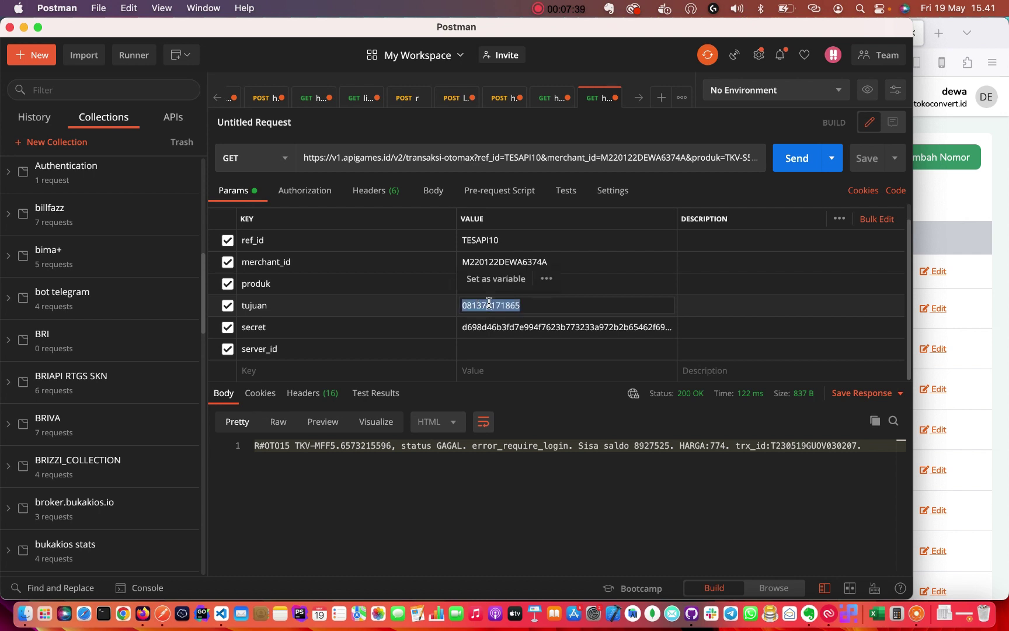
{"action": "left_click", "coordinate": [529, 304]}
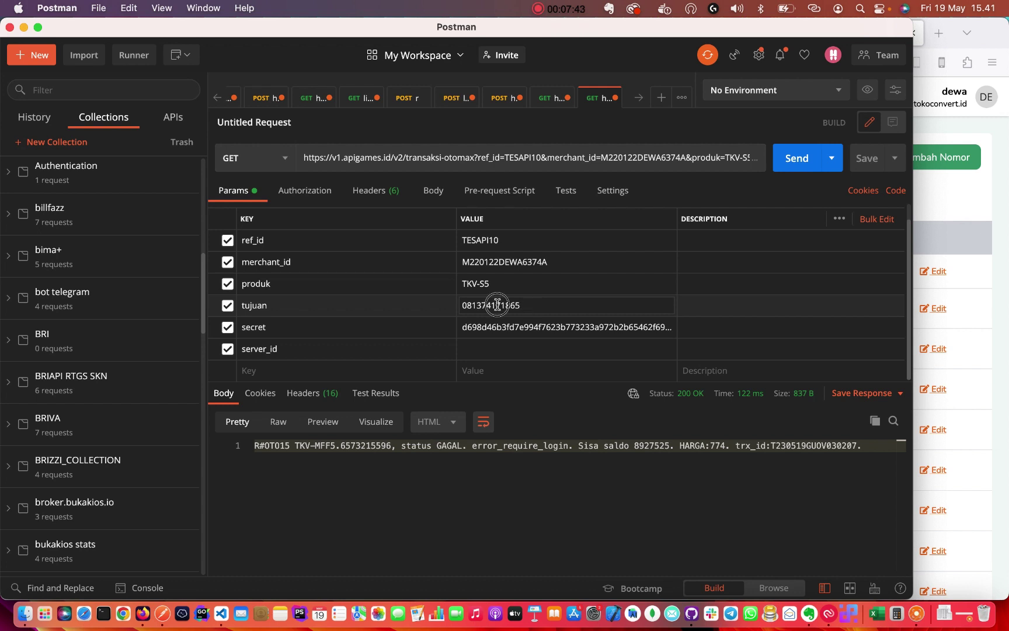
{"action": "double_click", "coordinate": [497, 304]}
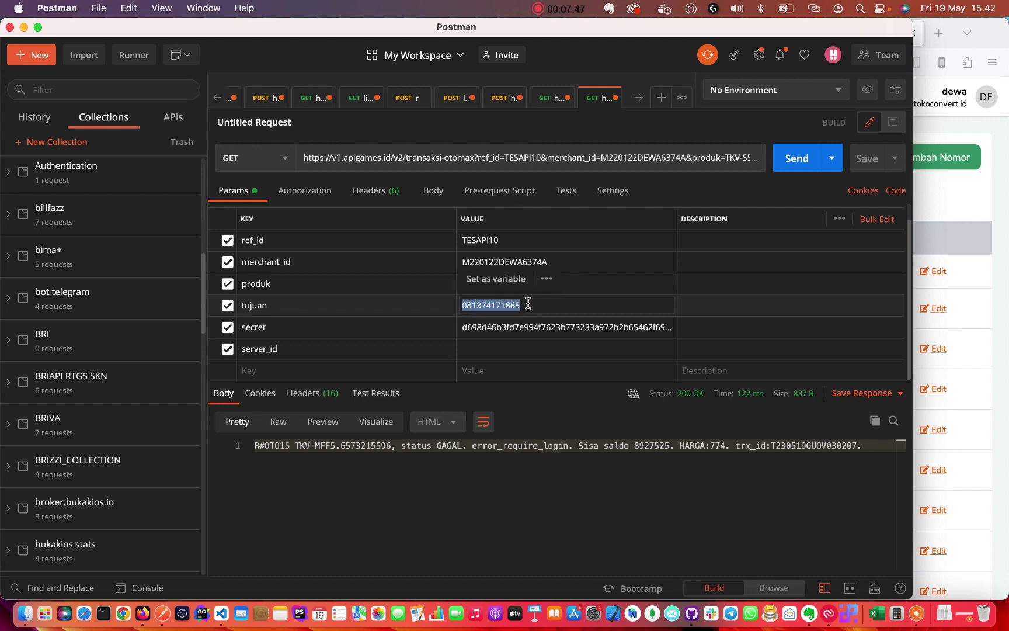
{"action": "left_click", "coordinate": [528, 303]}
{"action": "double_click", "coordinate": [496, 302]}
{"action": "left_click", "coordinate": [525, 304]}
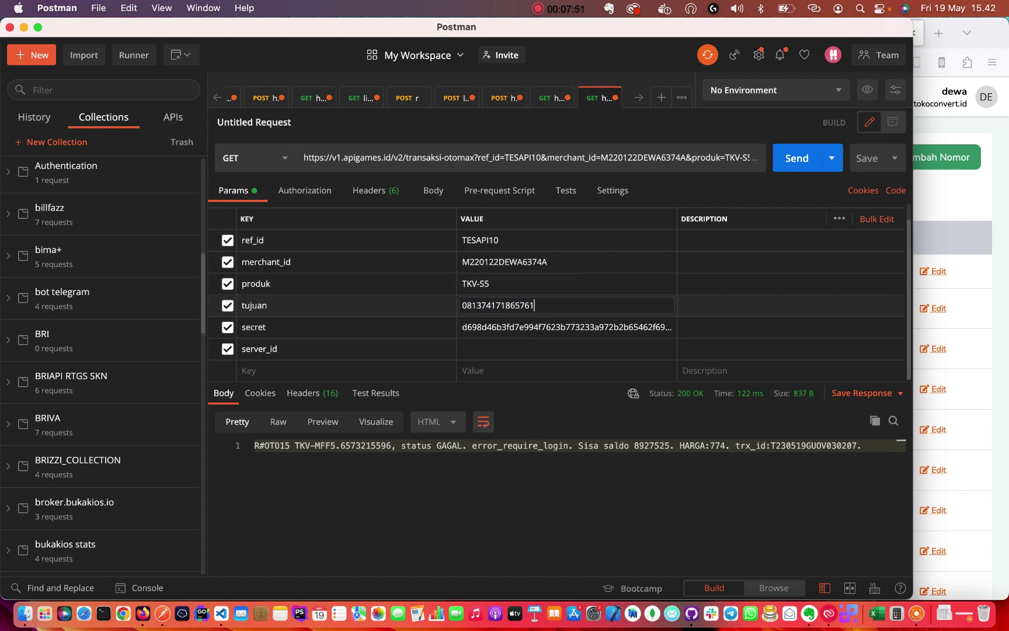
{"action": "left_click_drag", "start_coordinate": [521, 304], "coordinate": [539, 304]}
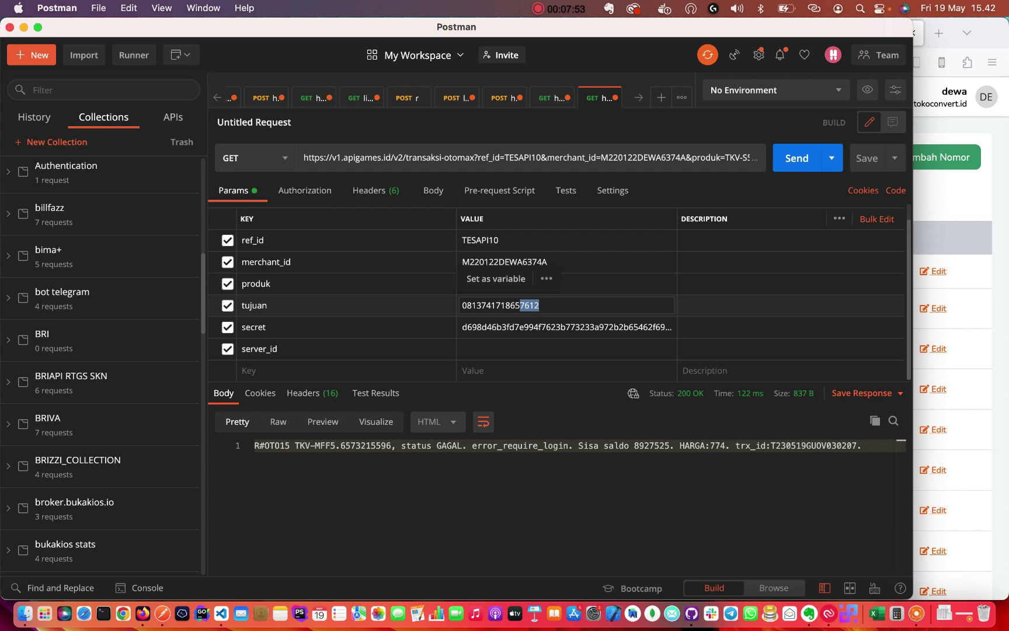
{"action": "key", "text": "BackSpace"}
{"action": "double_click", "coordinate": [493, 305]}
{"action": "left_click", "coordinate": [534, 306]}
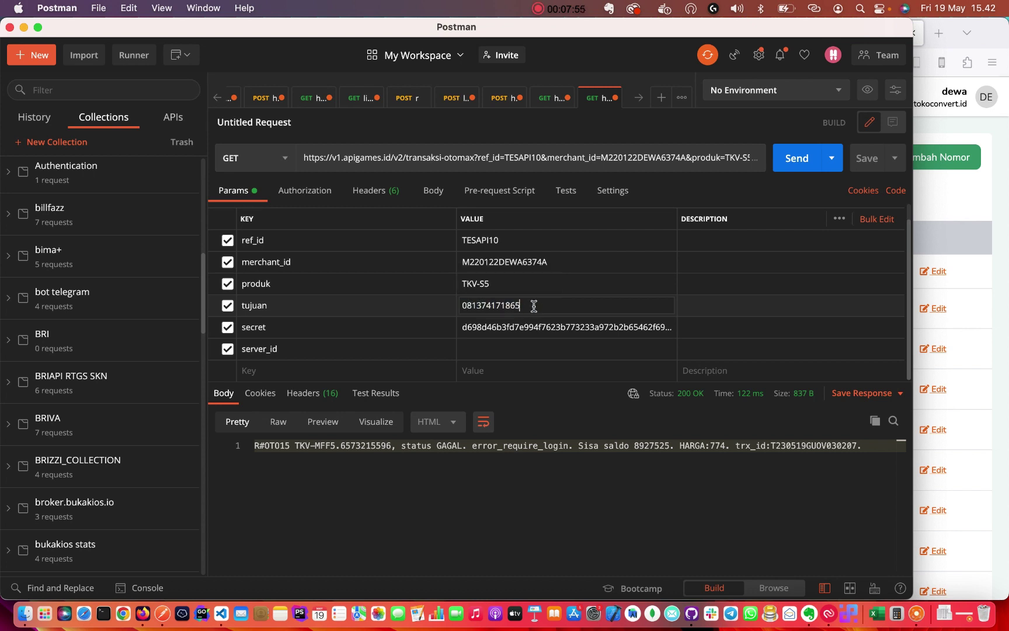
Review the server_id, ref_id, merchant_id, produk and tujuan values before sending.
{"action": "left_click", "coordinate": [473, 350]}
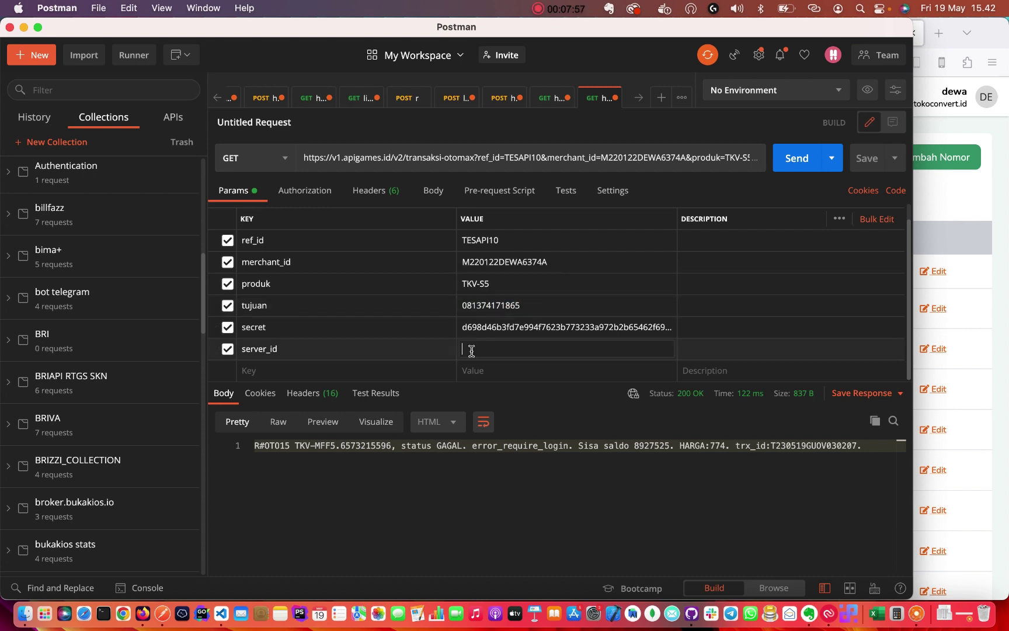
{"action": "double_click", "coordinate": [252, 349]}
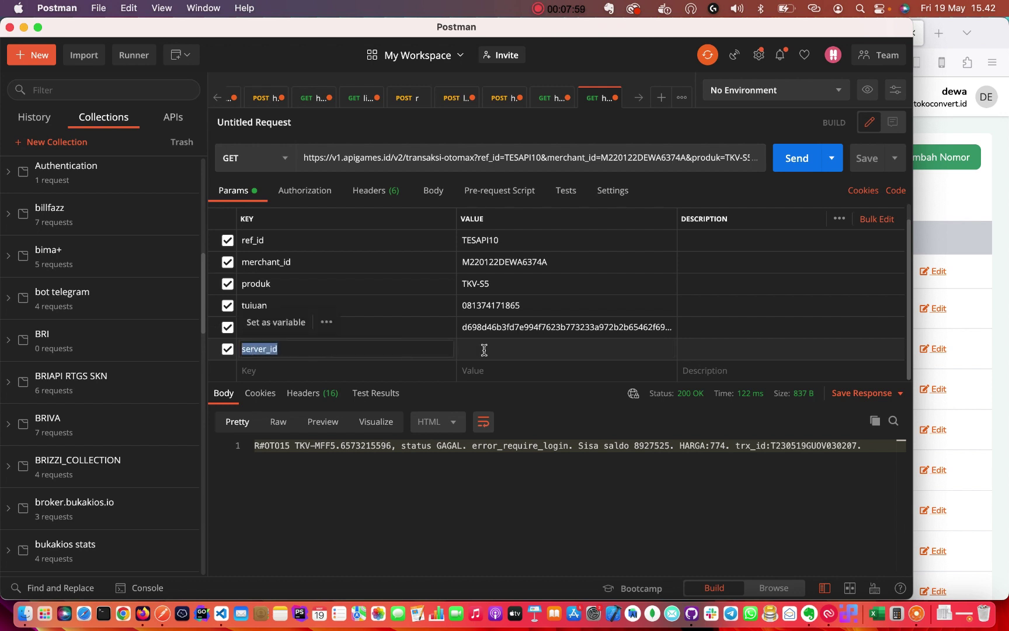
{"action": "left_click", "coordinate": [487, 350]}
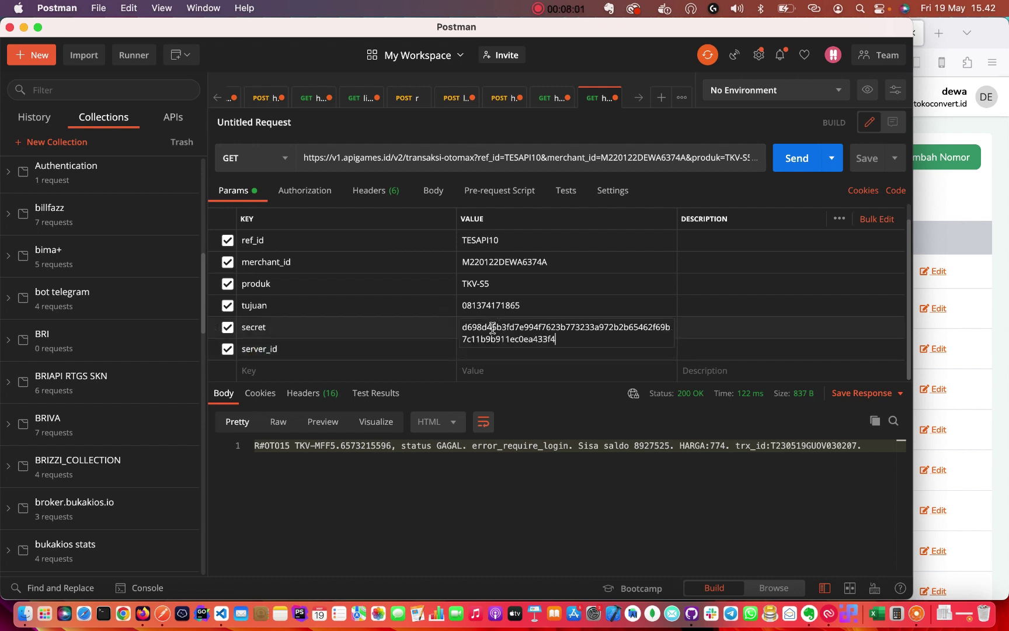
{"action": "left_click", "coordinate": [529, 302]}
{"action": "left_click", "coordinate": [496, 240]}
{"action": "double_click", "coordinate": [517, 239]}
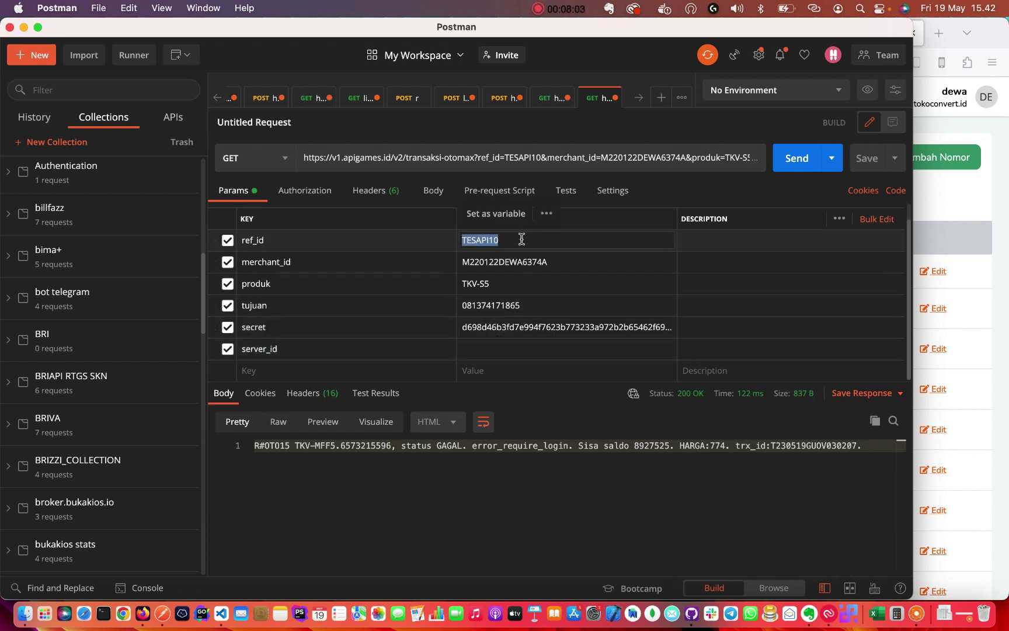
{"action": "left_click", "coordinate": [505, 262]}
{"action": "double_click", "coordinate": [482, 239]}
{"action": "left_click", "coordinate": [502, 261]}
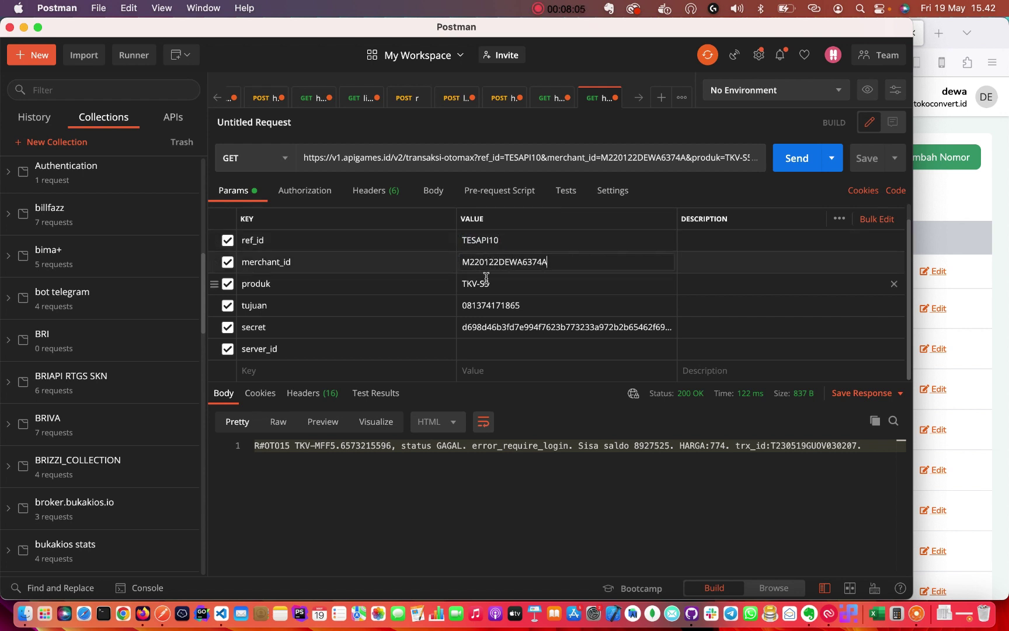
{"action": "left_click", "coordinate": [571, 263]}
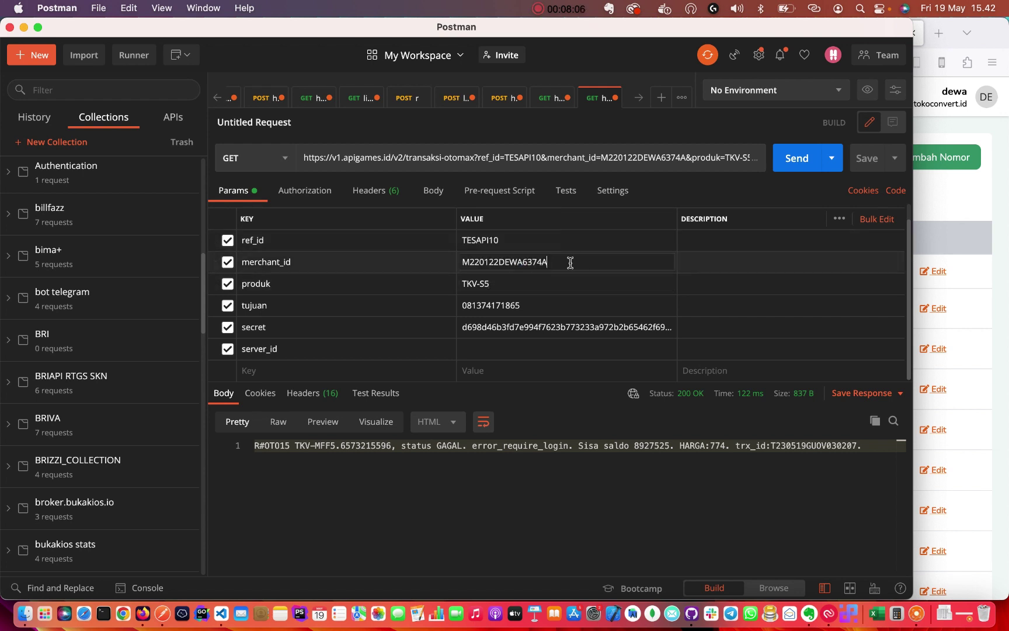
{"action": "left_click", "coordinate": [504, 284]}
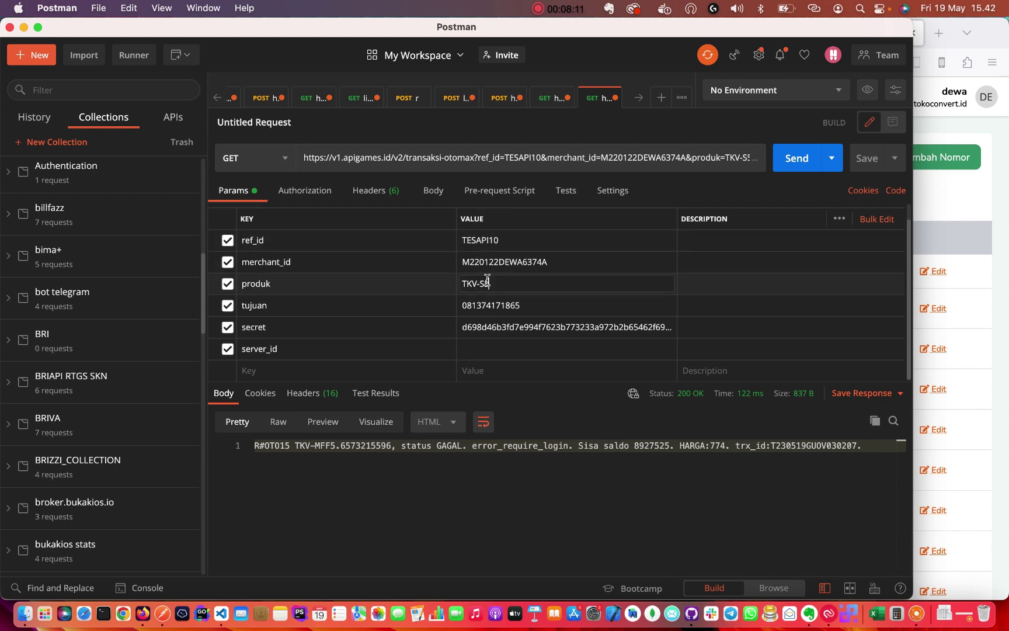
{"action": "left_click", "coordinate": [495, 304]}
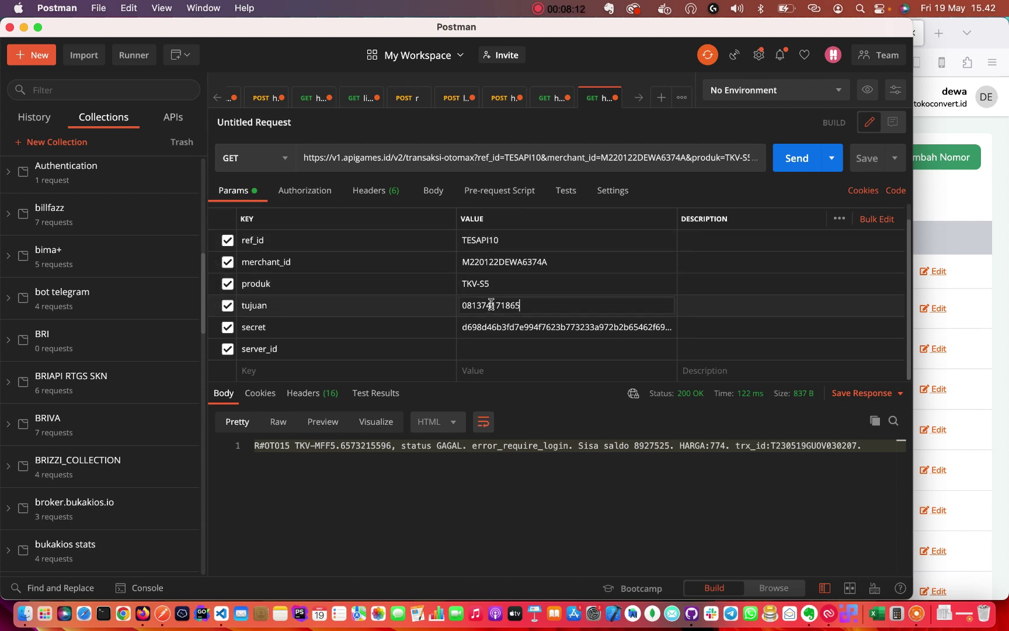
Send the TKV-S5 request and highlight the PENDING status in the response.
{"action": "left_click", "coordinate": [789, 168]}
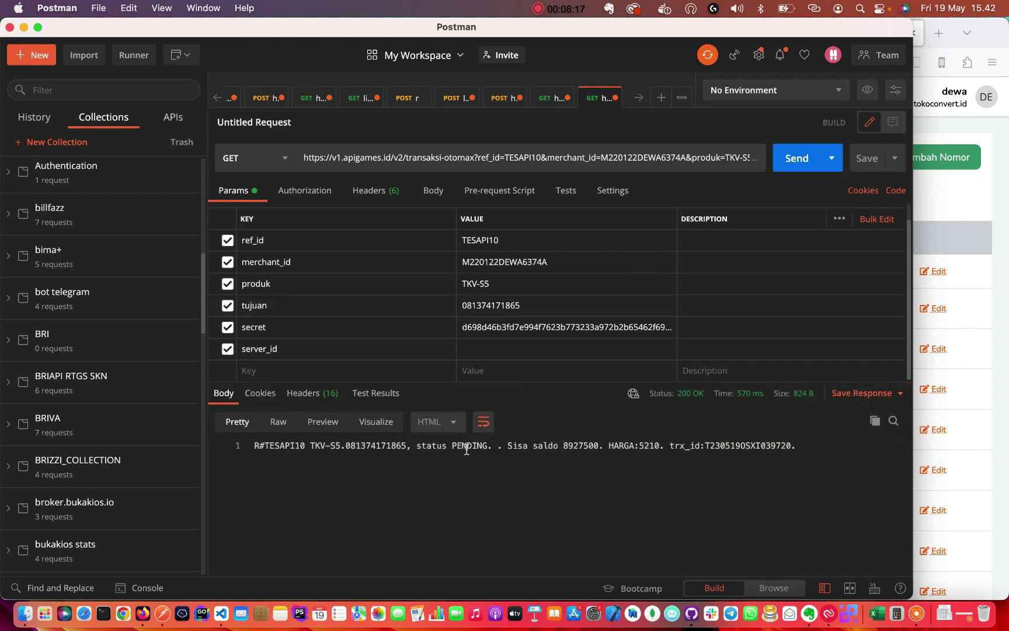
{"action": "double_click", "coordinate": [467, 445]}
{"action": "left_click_drag", "start_coordinate": [416, 447], "coordinate": [478, 447]}
{"action": "double_click", "coordinate": [467, 446]}
Reload today's Apigames transactions and highlight the Telkomsel 5.000 row.
{"action": "left_click", "coordinate": [950, 303]}
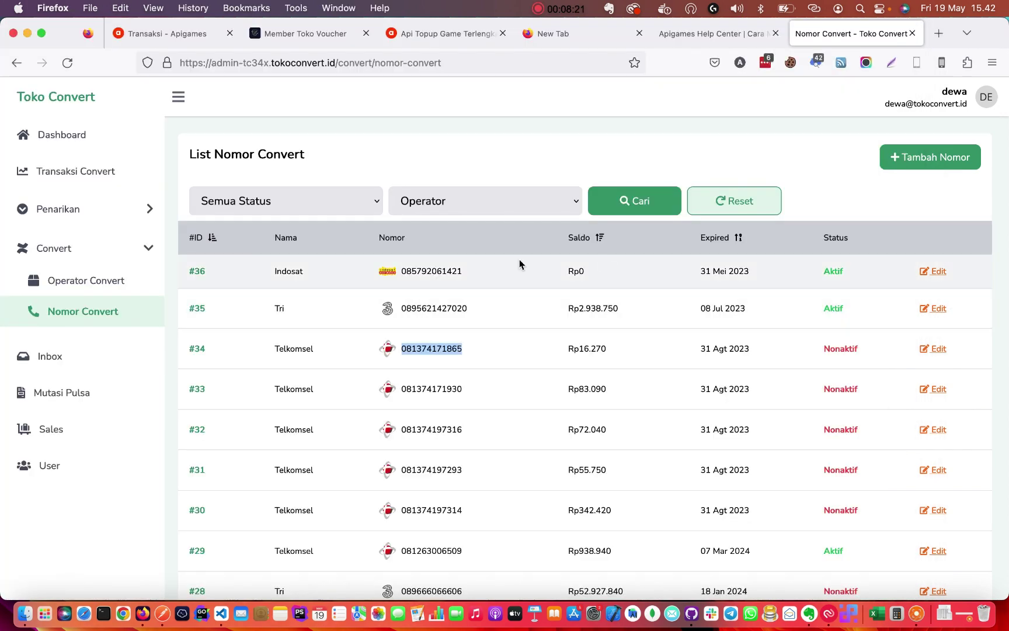
{"action": "left_click", "coordinate": [158, 33]}
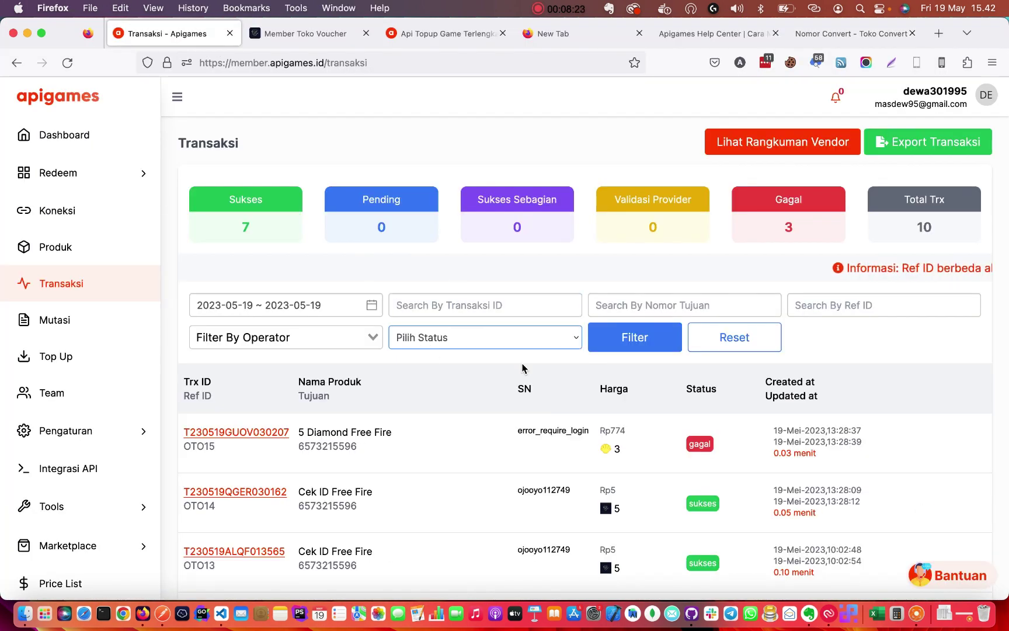
{"action": "left_click", "coordinate": [613, 337]}
{"action": "scroll", "coordinate": [506, 478], "scroll_direction": "down", "scroll_amount": 1}
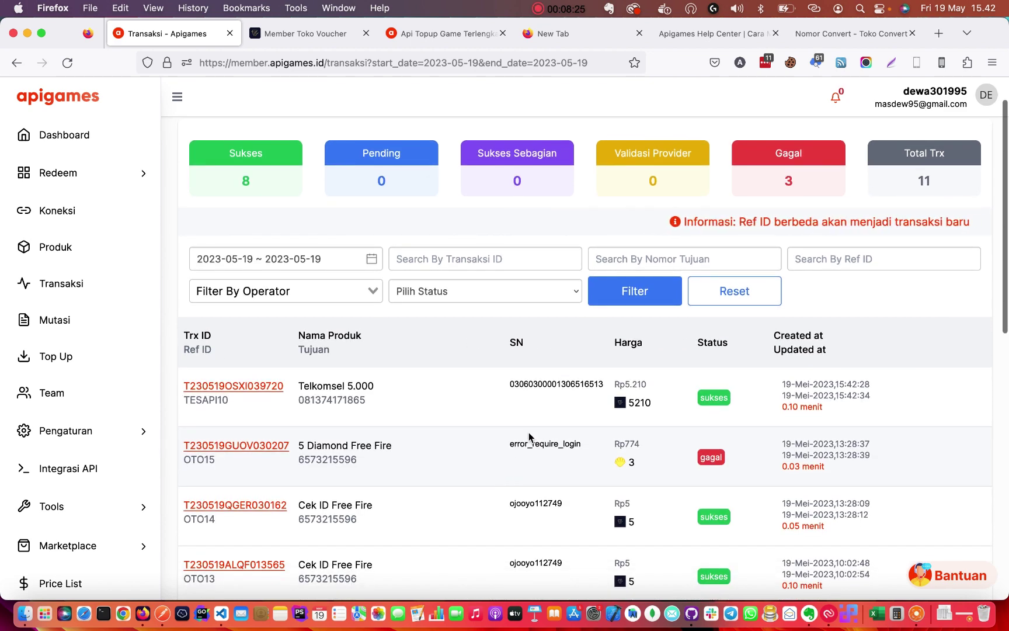
{"action": "double_click", "coordinate": [336, 400]}
{"action": "left_click", "coordinate": [307, 338]}
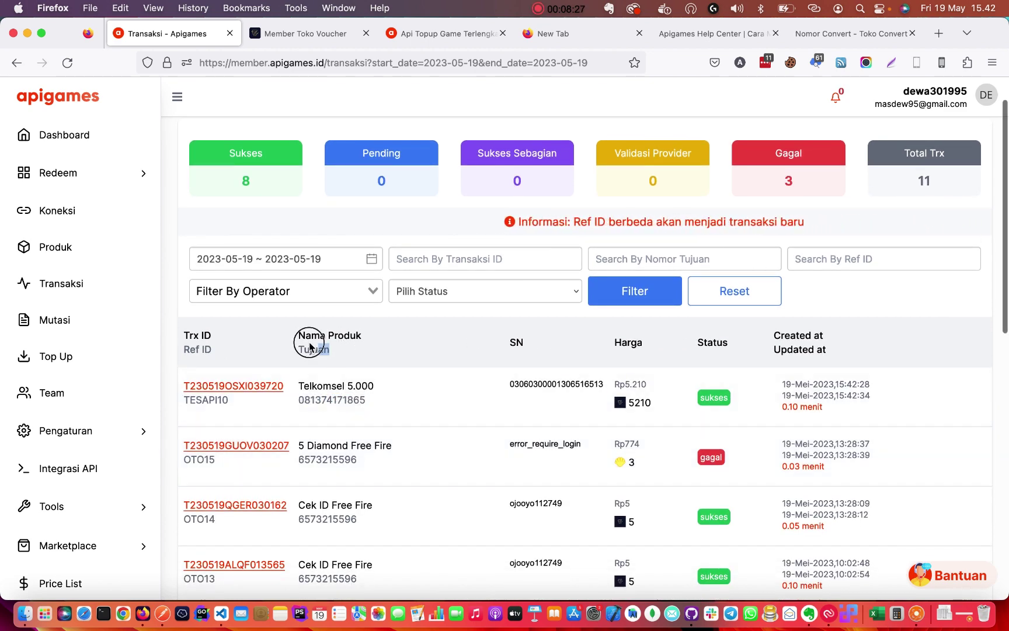
{"action": "left_click_drag", "start_coordinate": [295, 334], "coordinate": [371, 337]}
{"action": "left_click", "coordinate": [371, 337]}
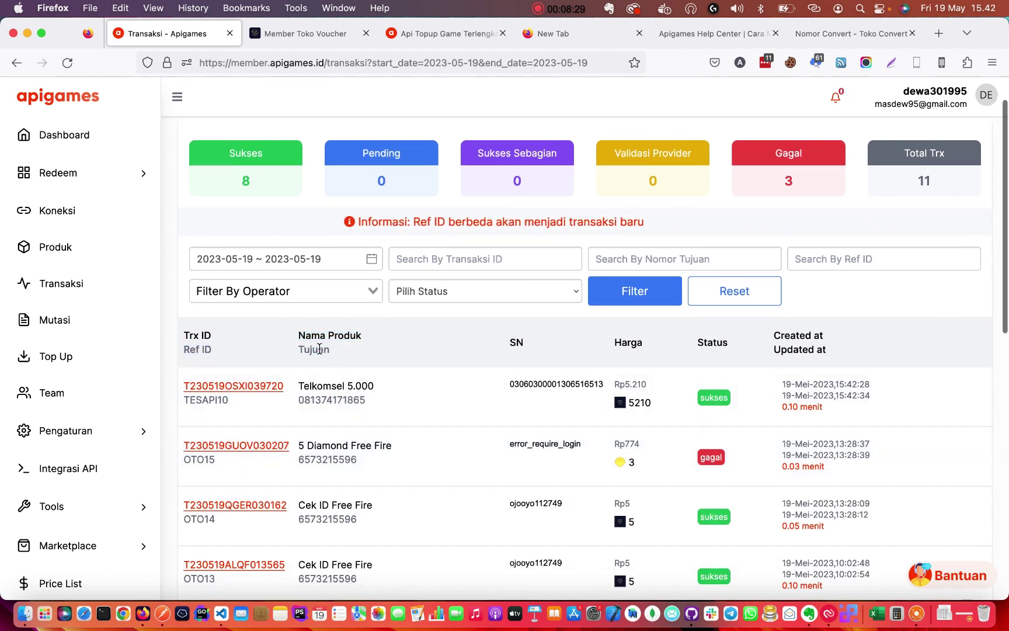
{"action": "left_click_drag", "start_coordinate": [375, 385], "coordinate": [298, 385]}
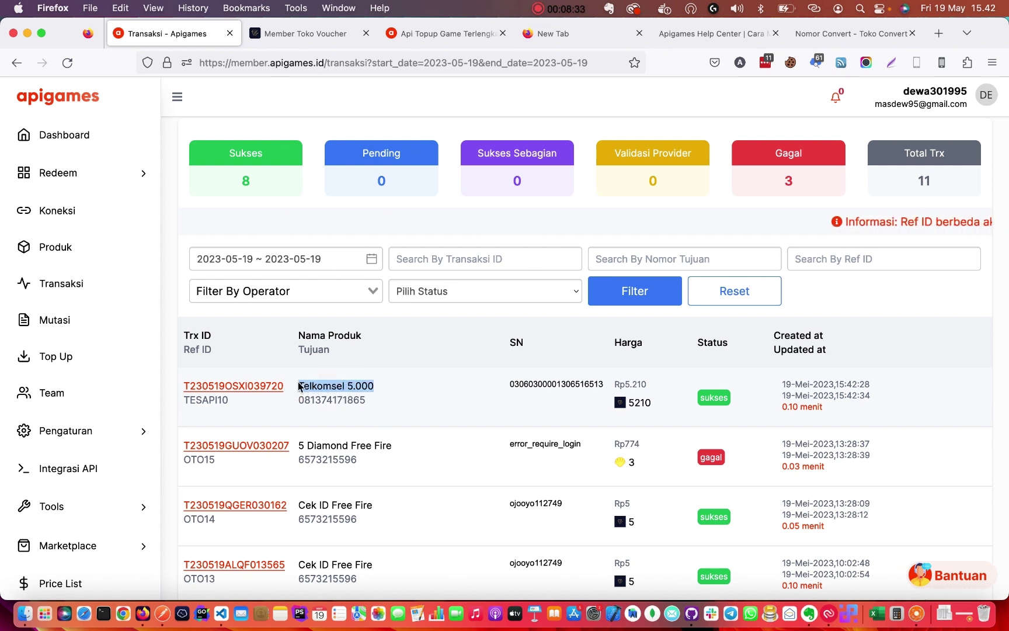
{"action": "left_click_drag", "start_coordinate": [380, 386], "coordinate": [300, 386]}
{"action": "left_click", "coordinate": [350, 388]}
Highlight the Rp5.210 price charged for the Telkomsel 5.000 transaction.
{"action": "double_click", "coordinate": [332, 399]}
{"action": "left_click", "coordinate": [383, 390]}
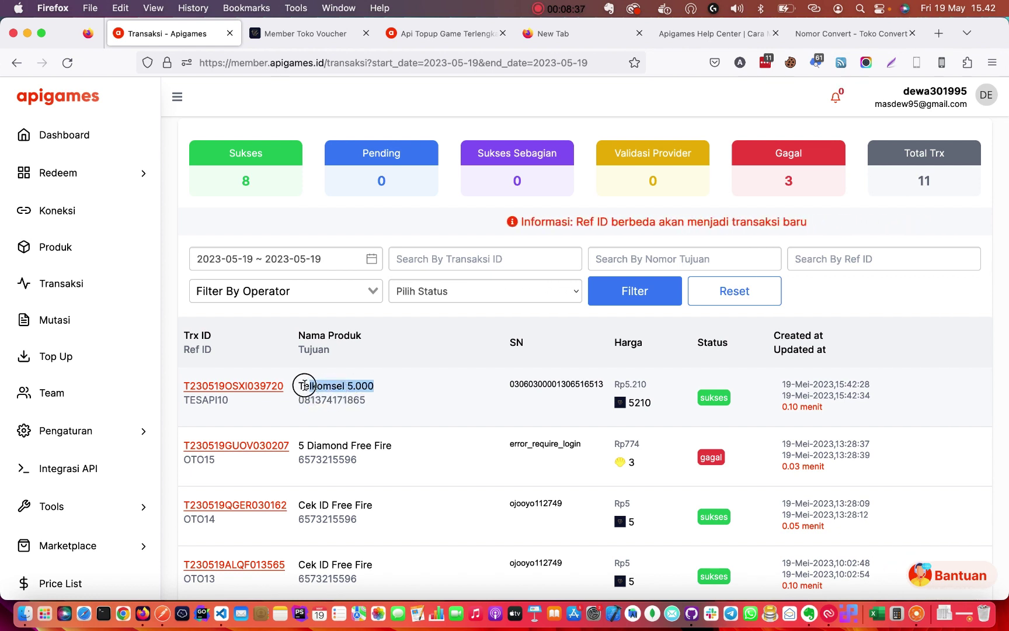
{"action": "left_click", "coordinate": [642, 401]}
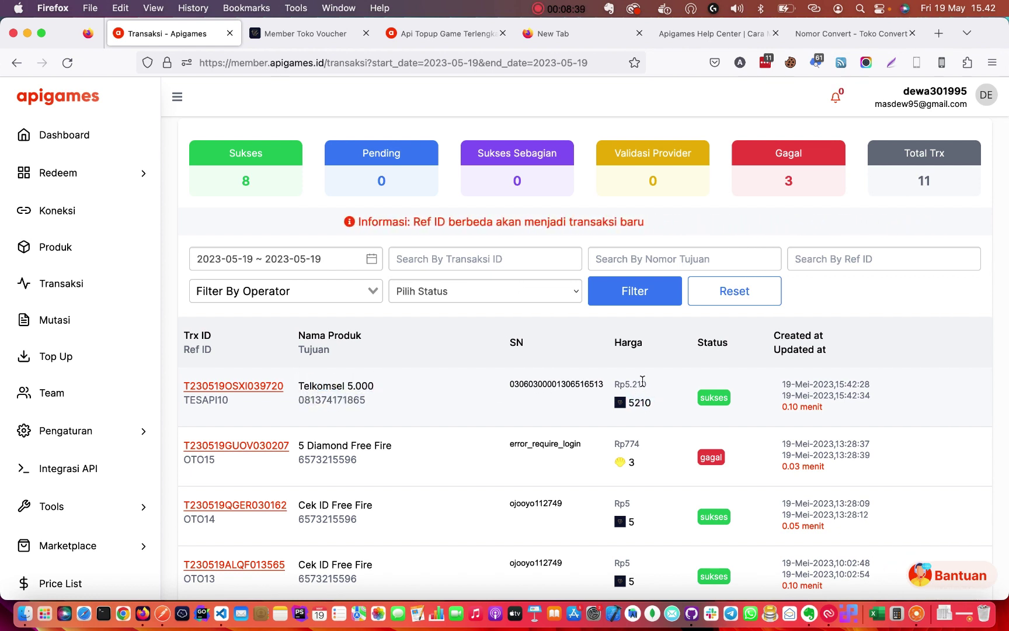
{"action": "left_click_drag", "start_coordinate": [648, 384], "coordinate": [625, 380]}
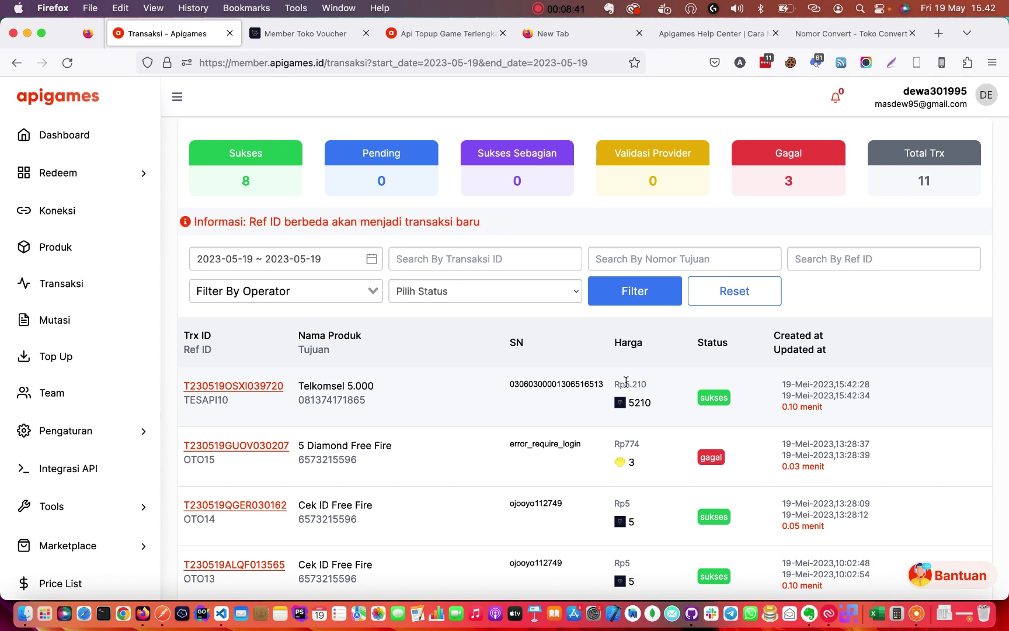
{"action": "left_click", "coordinate": [648, 383]}
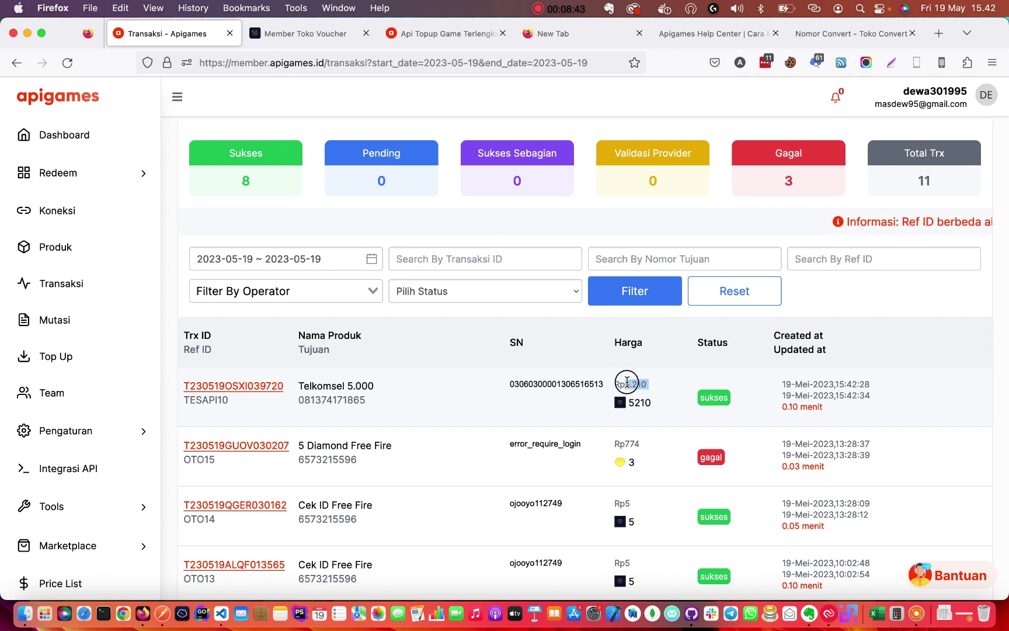
{"action": "left_click", "coordinate": [634, 403]}
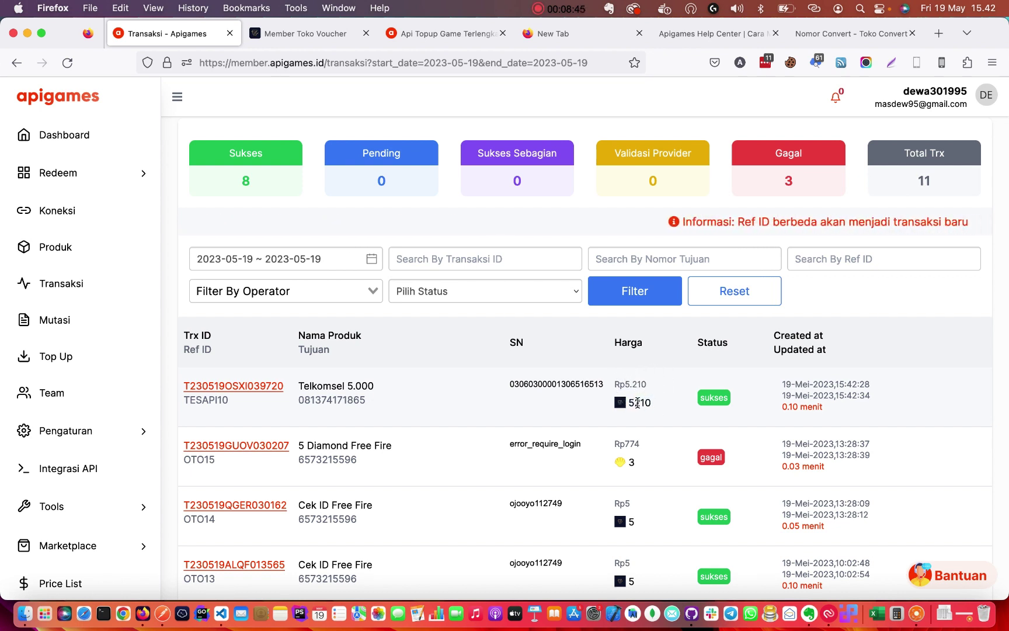
{"action": "left_click_drag", "start_coordinate": [647, 384], "coordinate": [624, 381]}
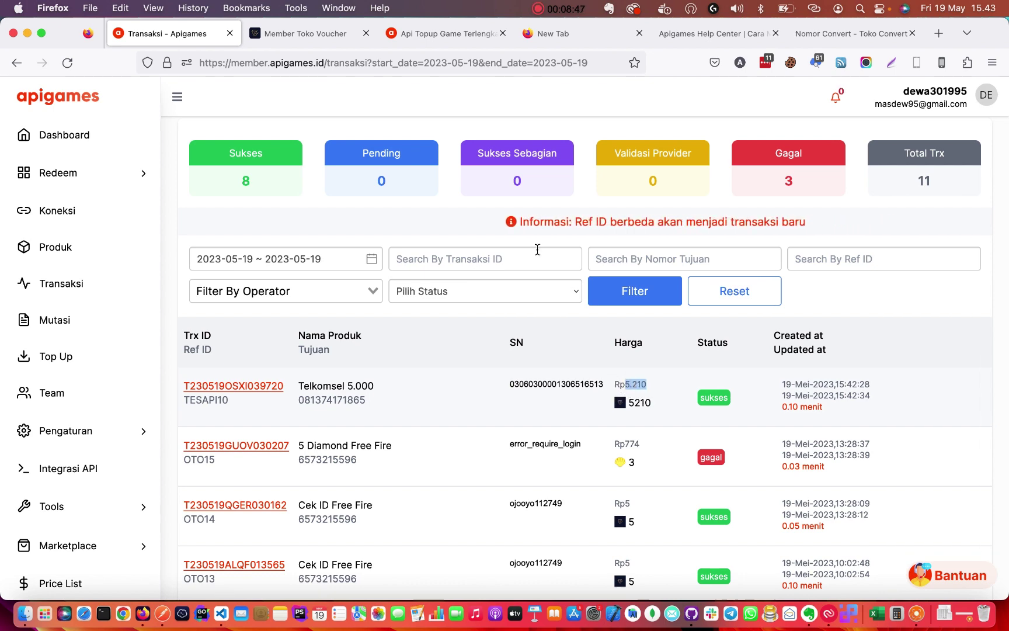
{"action": "left_click", "coordinate": [309, 34]}
In Tokovoucher's transaction list, check the Telkomsel 5.000 order's destination and serial number.
{"action": "scroll", "coordinate": [371, 209], "scroll_direction": "up", "scroll_amount": 5}
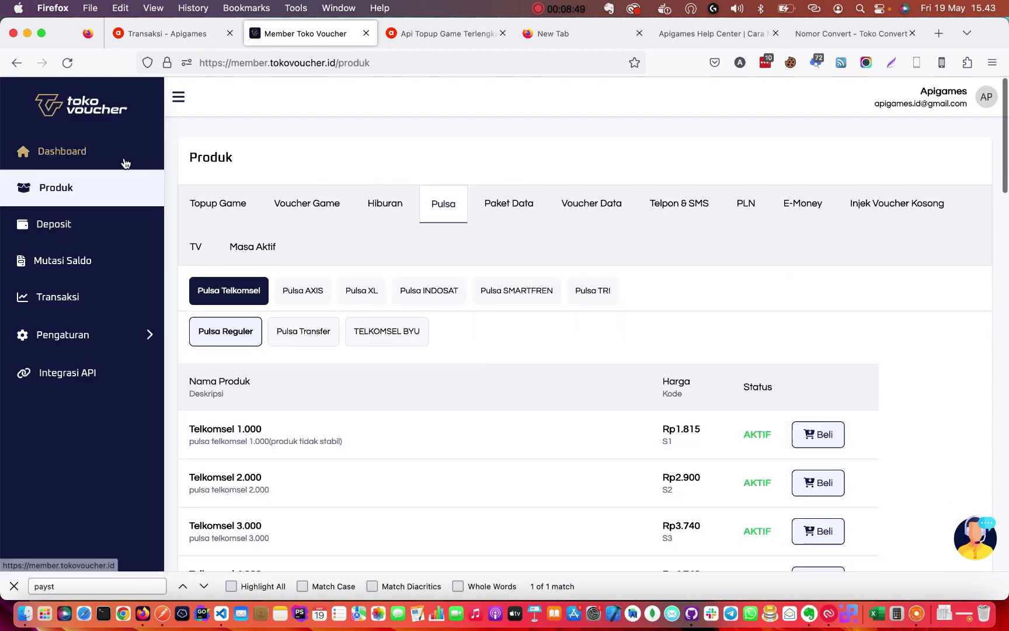
{"action": "left_click", "coordinate": [70, 153]}
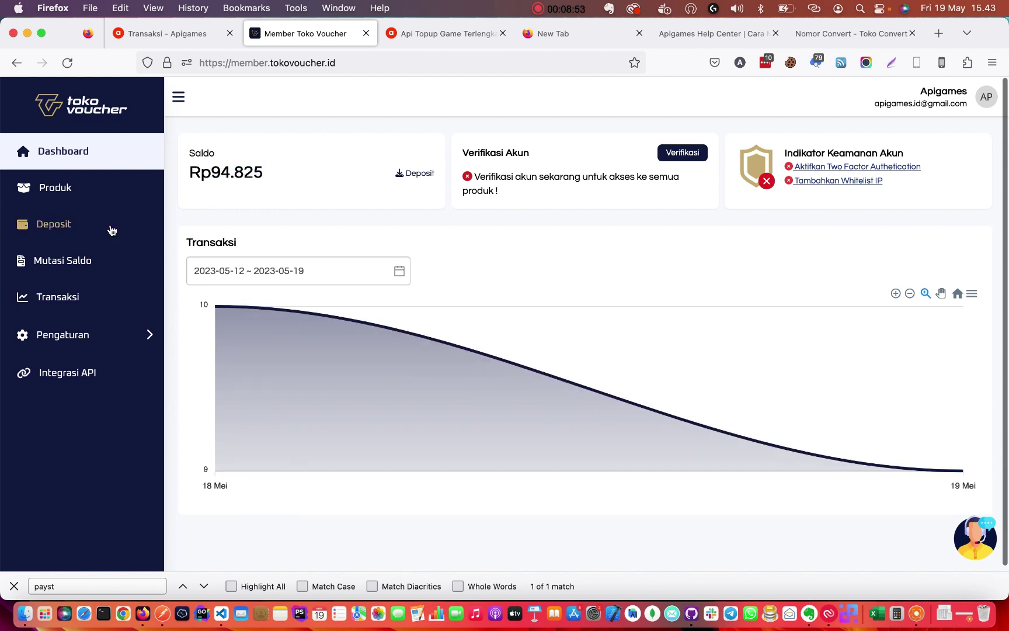
{"action": "left_click", "coordinate": [61, 298]}
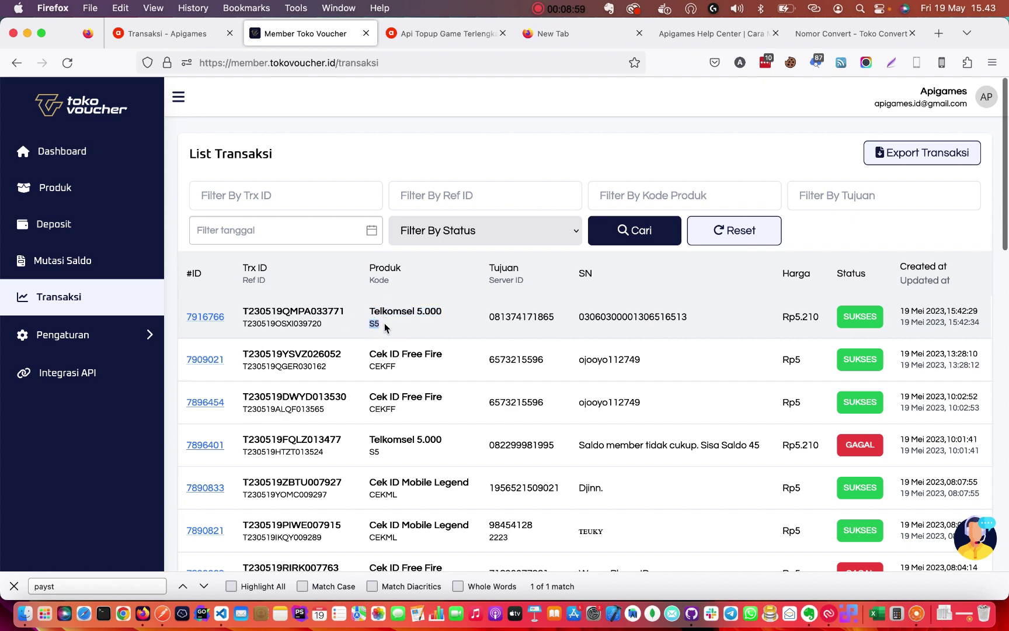
{"action": "double_click", "coordinate": [526, 315]}
{"action": "double_click", "coordinate": [653, 313]}
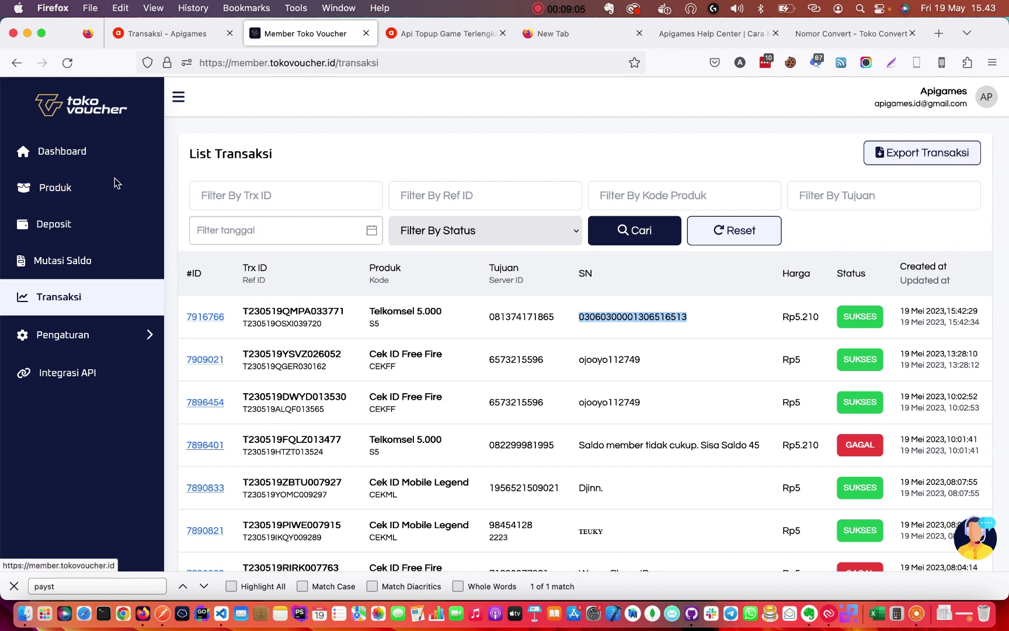
Return to the Tokovoucher dashboard with its Rp94.825 balance and review the tutorial checklist.
{"action": "left_click", "coordinate": [81, 188]}
{"action": "left_click", "coordinate": [94, 153]}
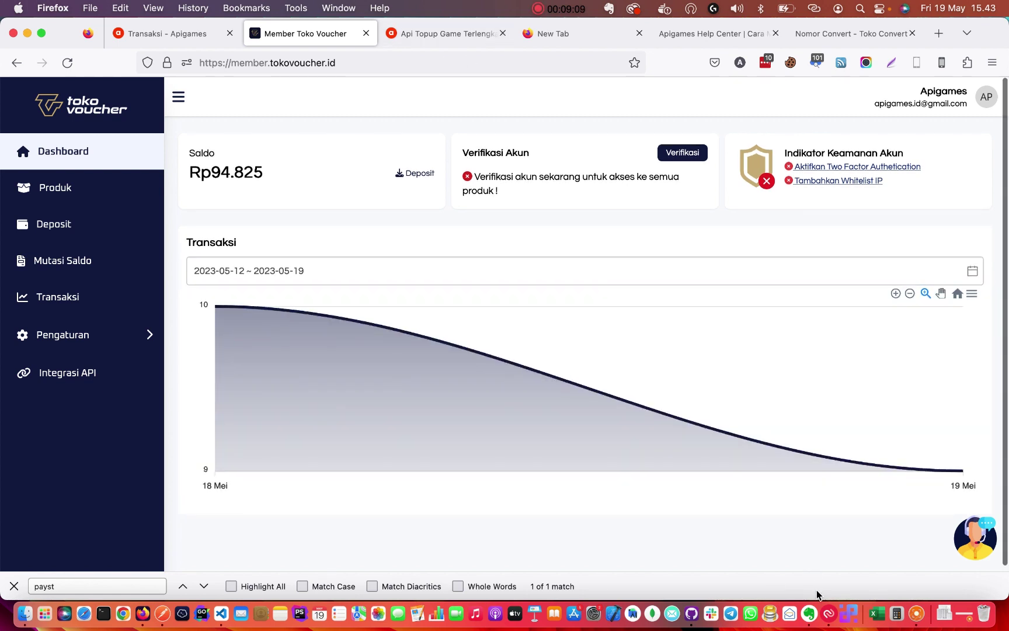
{"action": "left_click", "coordinate": [809, 613]}
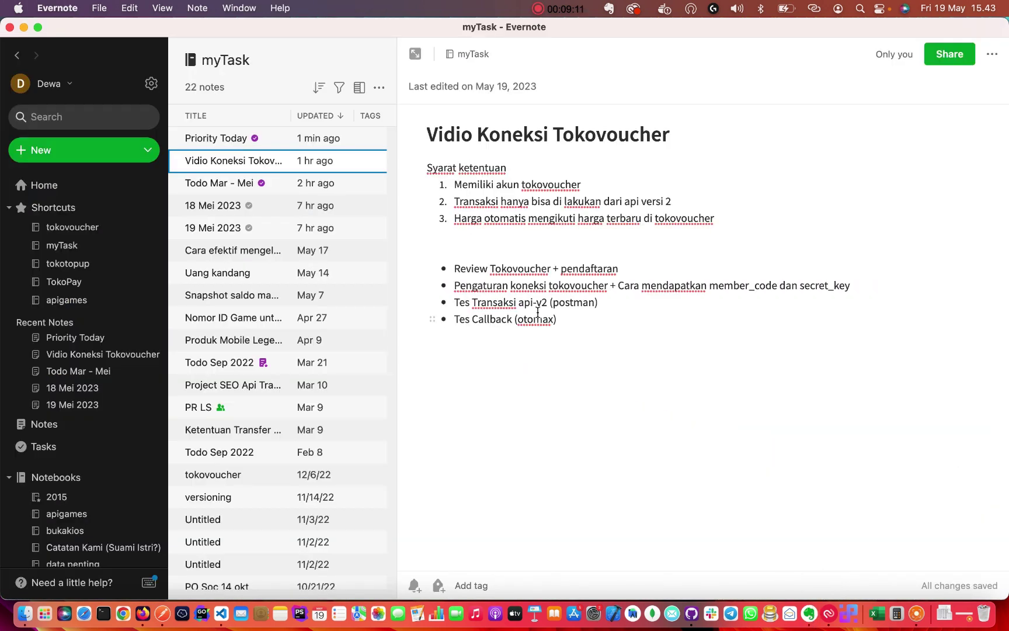
{"action": "left_click", "coordinate": [578, 316]}
{"action": "key", "text": "super+Tab"}
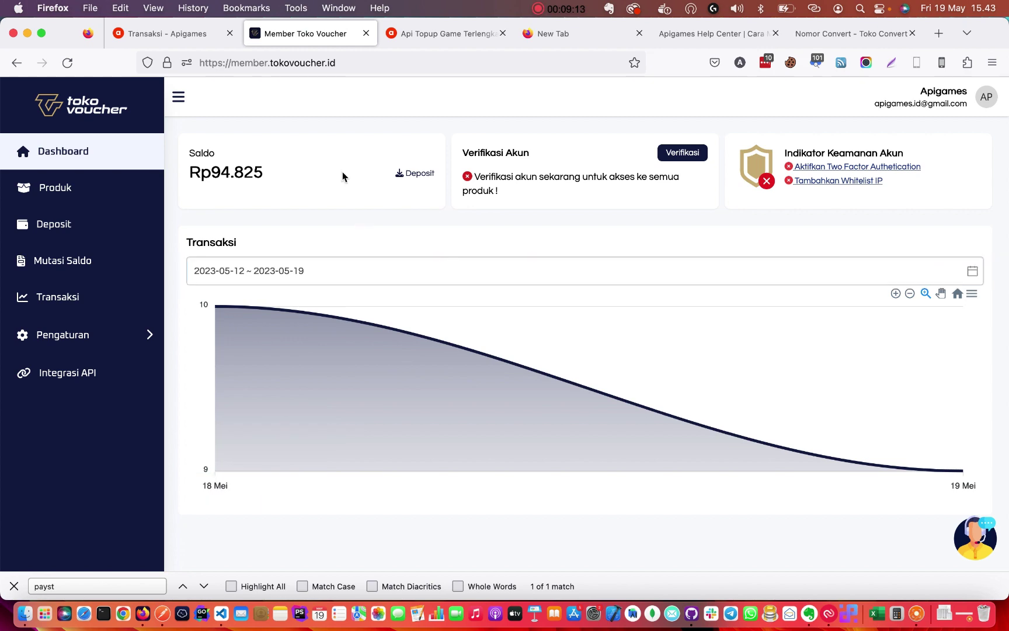
{"action": "left_click", "coordinate": [188, 36]}
{"action": "left_click", "coordinate": [324, 41]}
{"action": "left_click", "coordinate": [435, 35]}
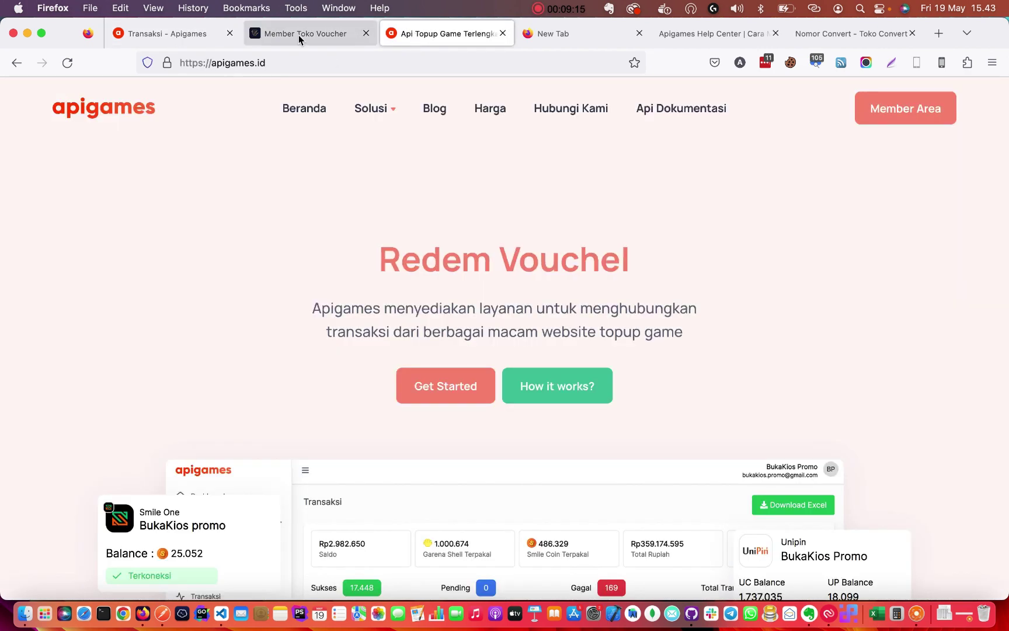
{"action": "left_click", "coordinate": [295, 39]}
{"action": "left_click", "coordinate": [399, 36]}
{"action": "left_click", "coordinate": [160, 37]}
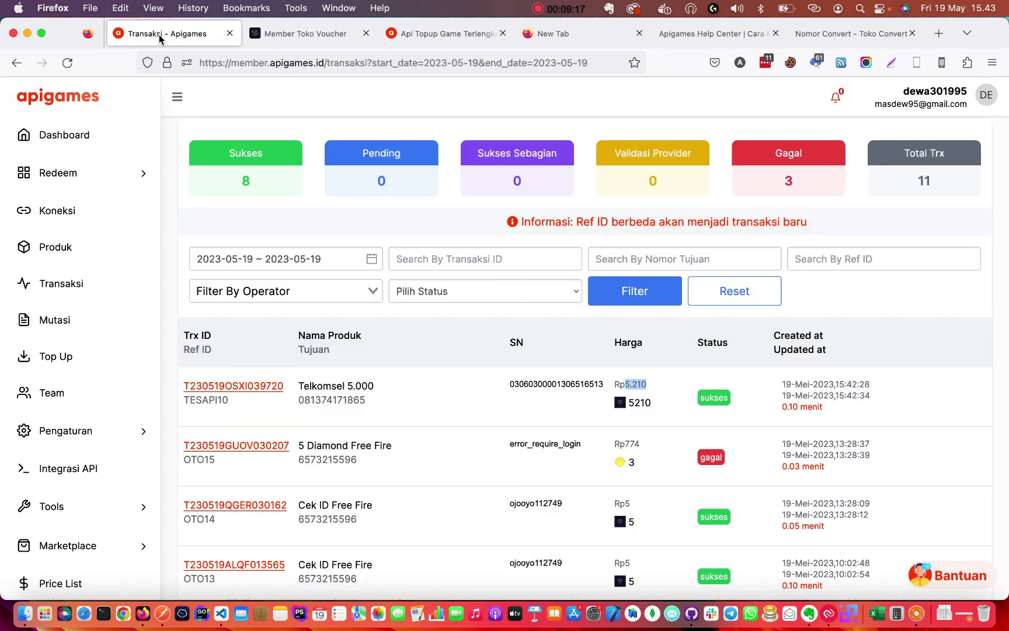
{"action": "scroll", "coordinate": [422, 434], "scroll_direction": "down", "scroll_amount": 3}
{"action": "scroll", "coordinate": [423, 434], "scroll_direction": "up", "scroll_amount": 3}
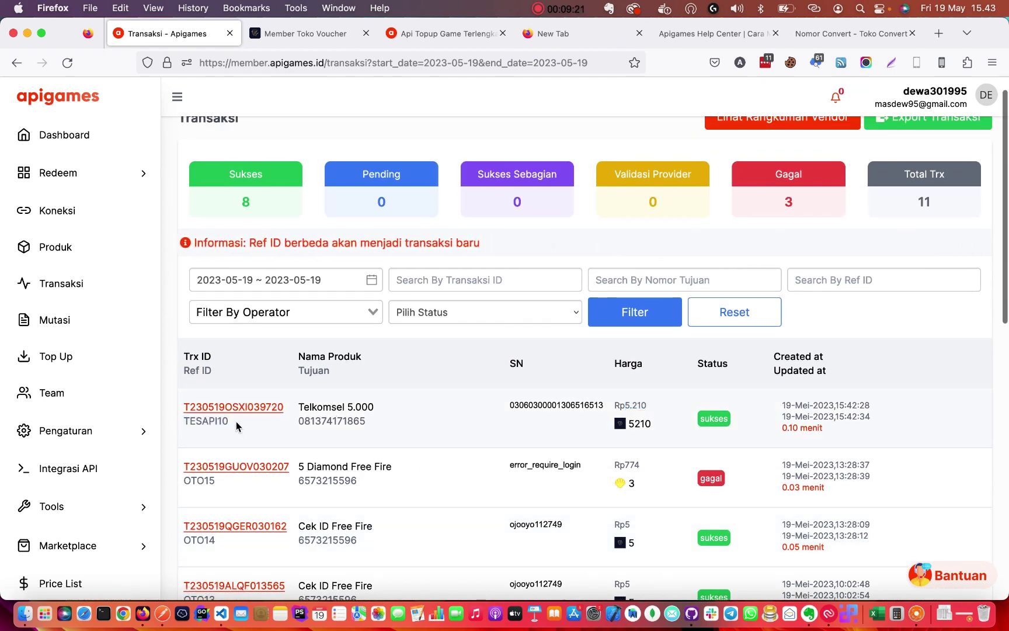
{"action": "left_click", "coordinate": [214, 420]}
{"action": "double_click", "coordinate": [215, 420]}
{"action": "scroll", "coordinate": [293, 439], "scroll_direction": "down", "scroll_amount": 3}
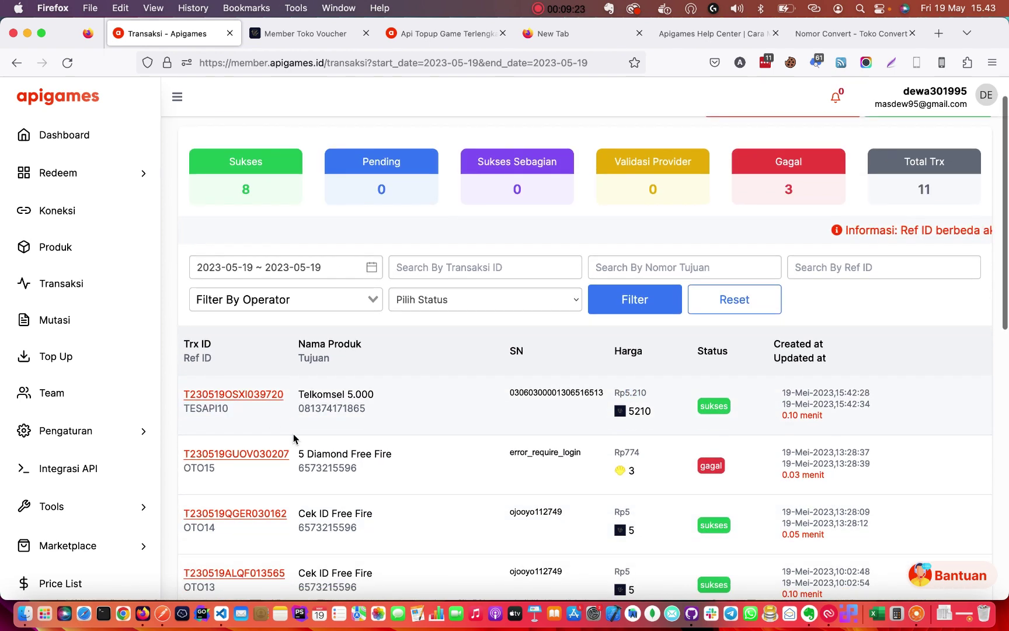
{"action": "left_click", "coordinate": [344, 334]}
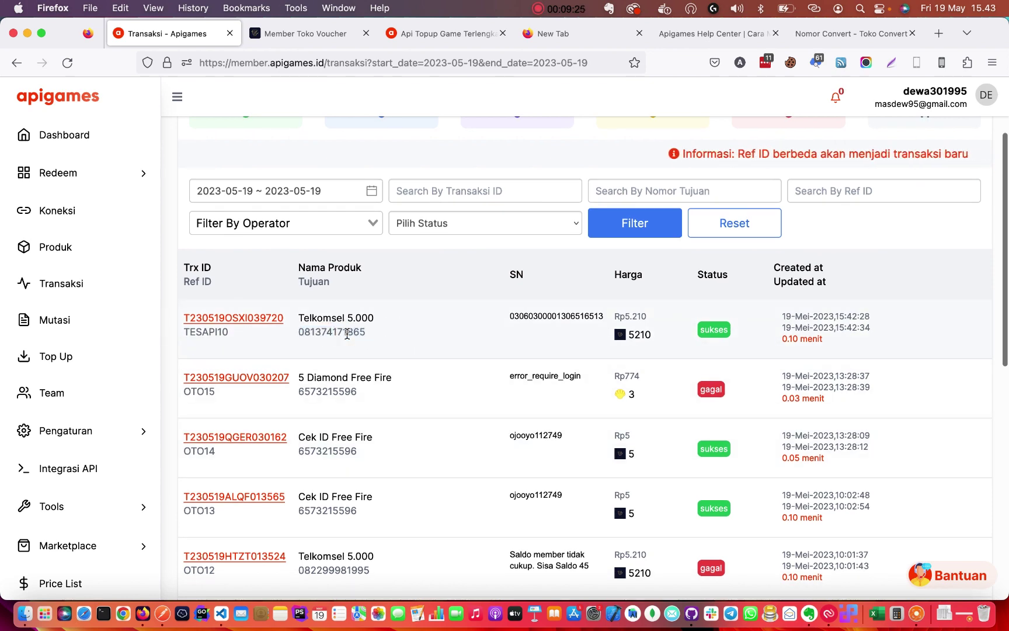
{"action": "key", "text": "ctrl+Tab"}
{"action": "left_click", "coordinate": [75, 187]}
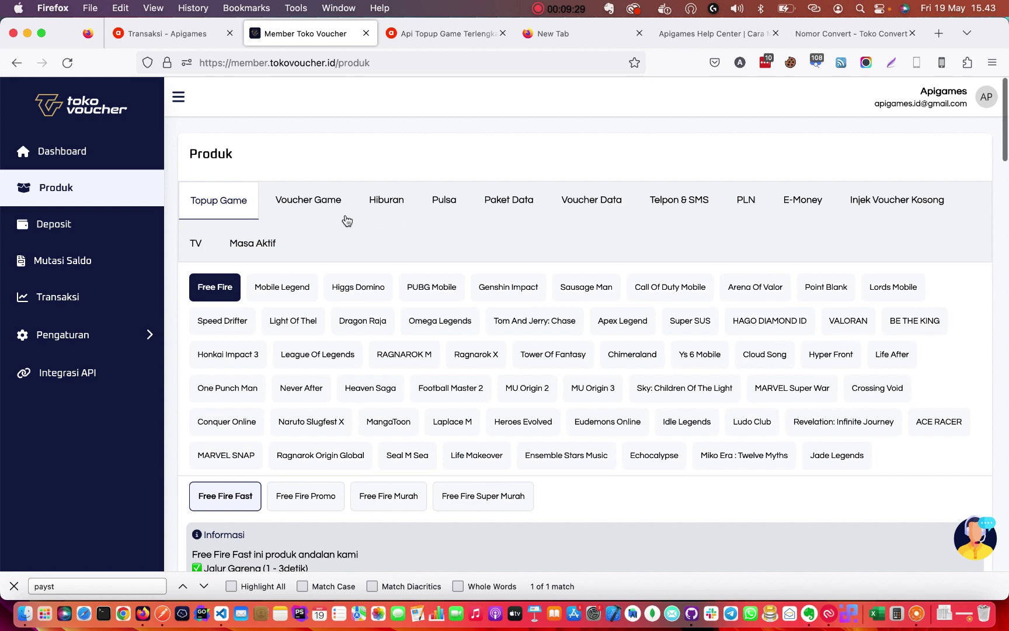
Scroll to the Free Fire price list and select code CEKFF for Cek ID Free Fire at Rp5.
{"action": "scroll", "coordinate": [438, 308], "scroll_direction": "down", "scroll_amount": 2}
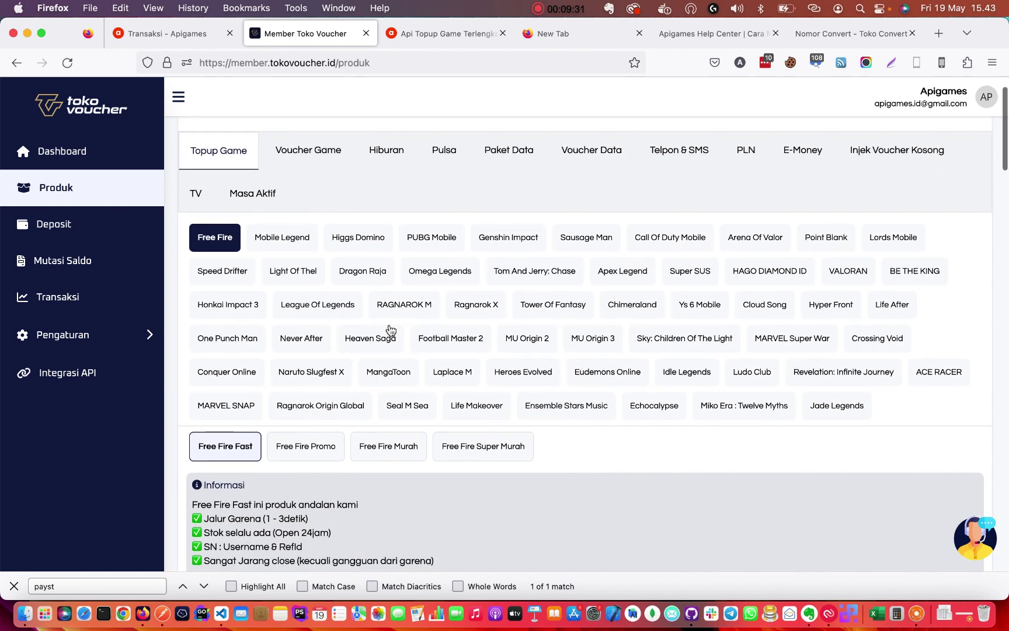
{"action": "scroll", "coordinate": [391, 330], "scroll_direction": "down", "scroll_amount": 10}
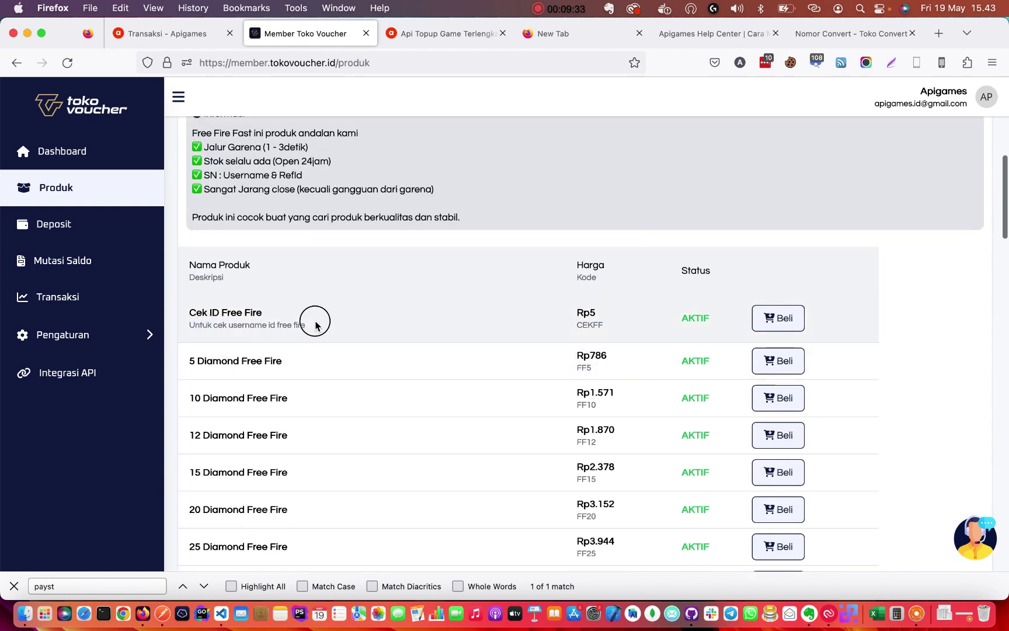
{"action": "left_click_drag", "start_coordinate": [315, 322], "coordinate": [200, 310]}
{"action": "left_click", "coordinate": [200, 310]}
{"action": "left_click_drag", "start_coordinate": [595, 312], "coordinate": [568, 311]}
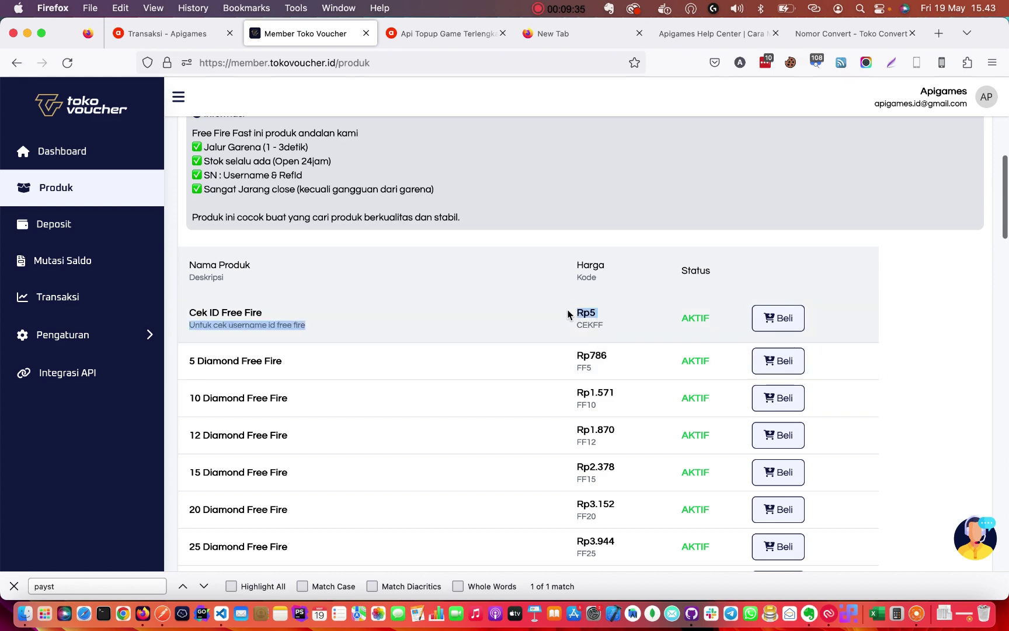
{"action": "left_click", "coordinate": [593, 309]}
{"action": "double_click", "coordinate": [590, 325]}
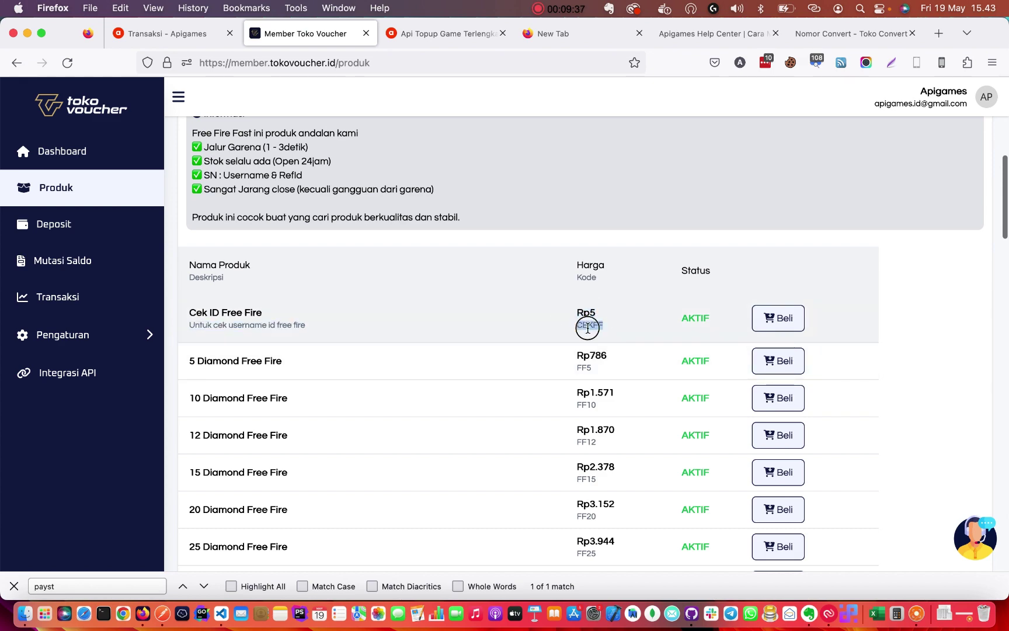
{"action": "key", "text": "super+Tab"}
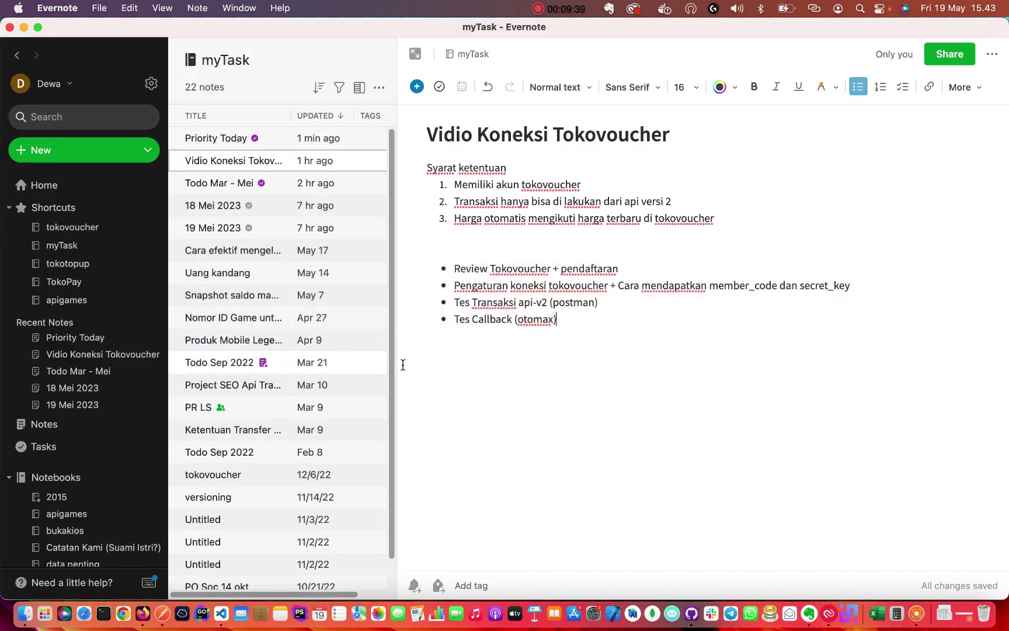
{"action": "key", "text": "super+Tab"}
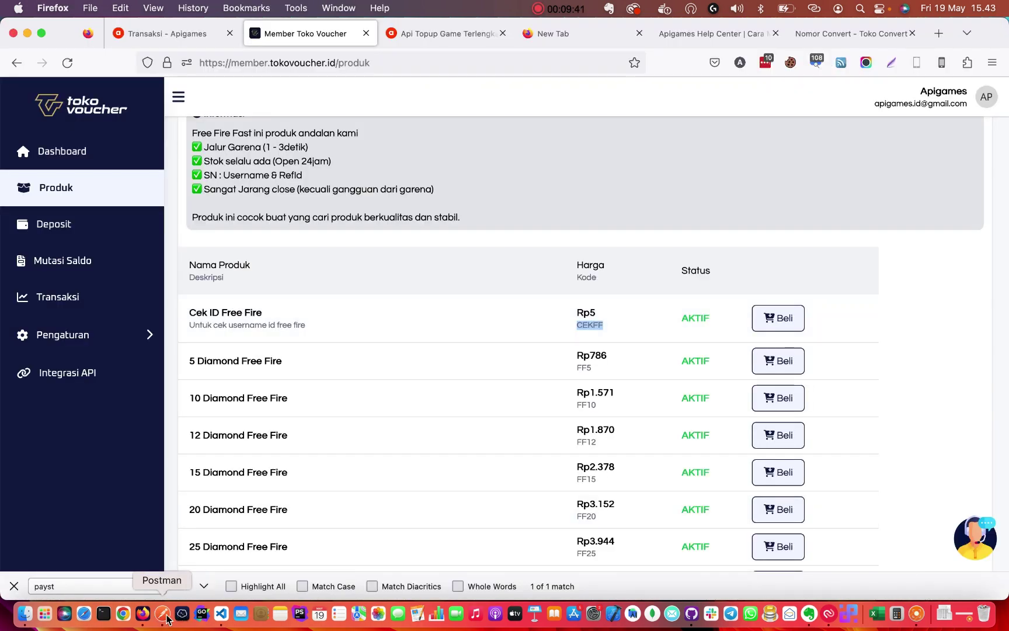
In Postman, set the produk value to TKV-CEKFF and erase the old destination number.
{"action": "left_click", "coordinate": [157, 615]}
{"action": "double_click", "coordinate": [510, 284]}
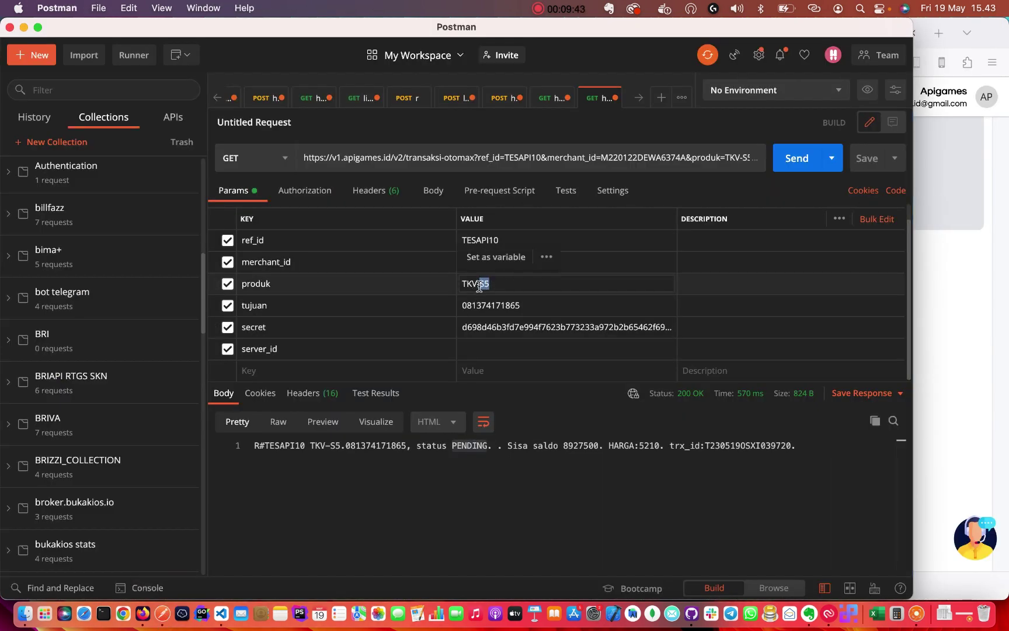
{"action": "double_click", "coordinate": [507, 284]}
{"action": "left_click", "coordinate": [507, 284]}
{"action": "double_click", "coordinate": [507, 285]}
{"action": "left_click", "coordinate": [506, 285]}
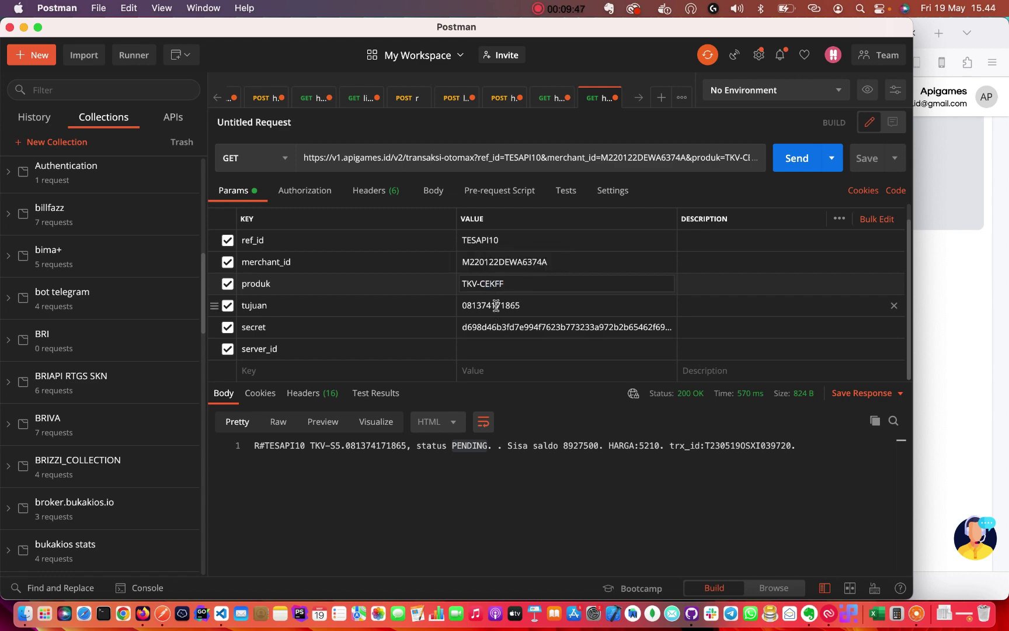
{"action": "double_click", "coordinate": [496, 306]}
{"action": "key", "text": "BackSpace"}
Copy the Free Fire player ID from Apigames row OTO7 into the tujuan value.
{"action": "left_click", "coordinate": [964, 298]}
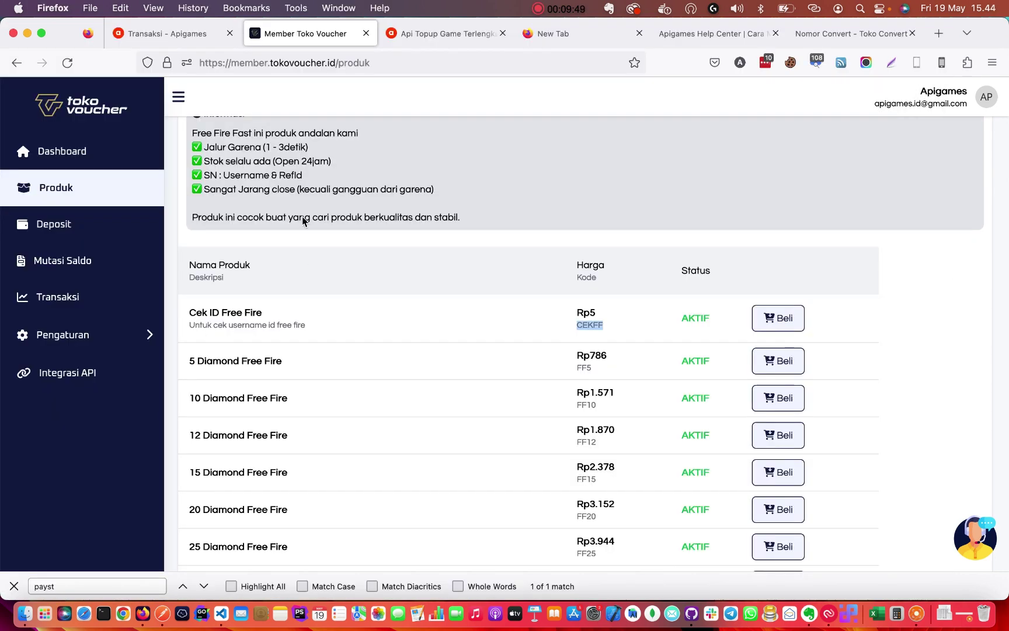
{"action": "left_click", "coordinate": [185, 35]}
{"action": "scroll", "coordinate": [313, 381], "scroll_direction": "down", "scroll_amount": 5}
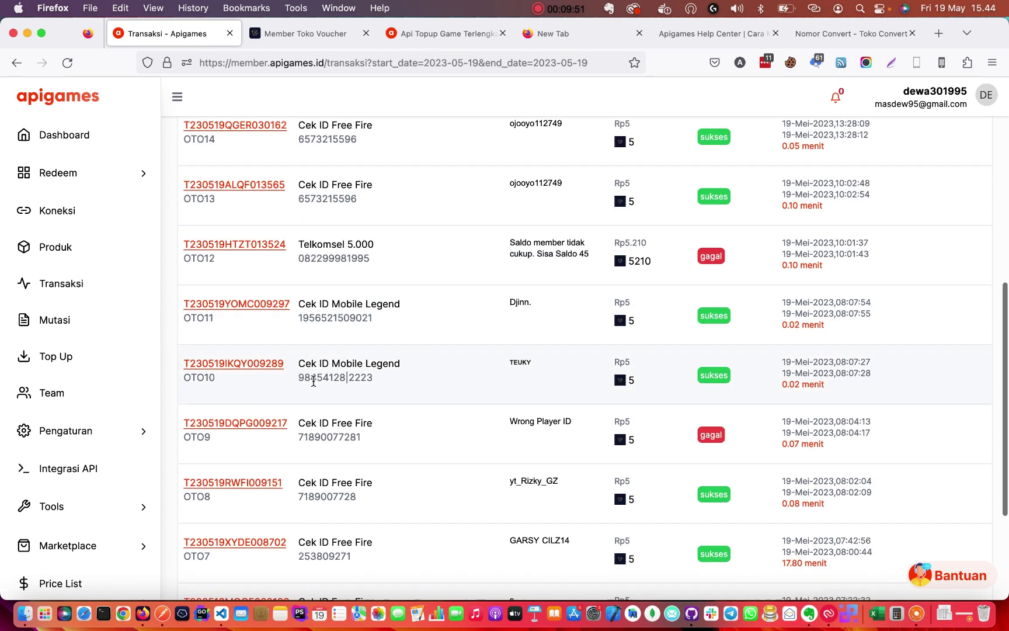
{"action": "scroll", "coordinate": [314, 381], "scroll_direction": "down", "scroll_amount": 3}
{"action": "double_click", "coordinate": [324, 383]}
{"action": "key", "text": "super+c"}
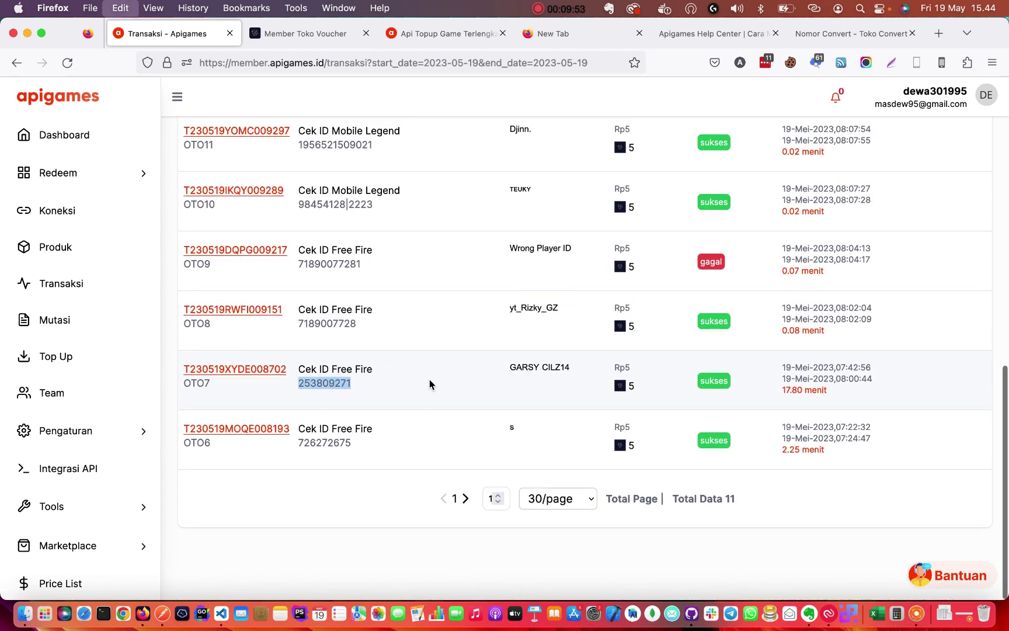
{"action": "key", "text": "super+Tab"}
{"action": "left_click", "coordinate": [481, 303]}
{"action": "key", "text": "super+v"}
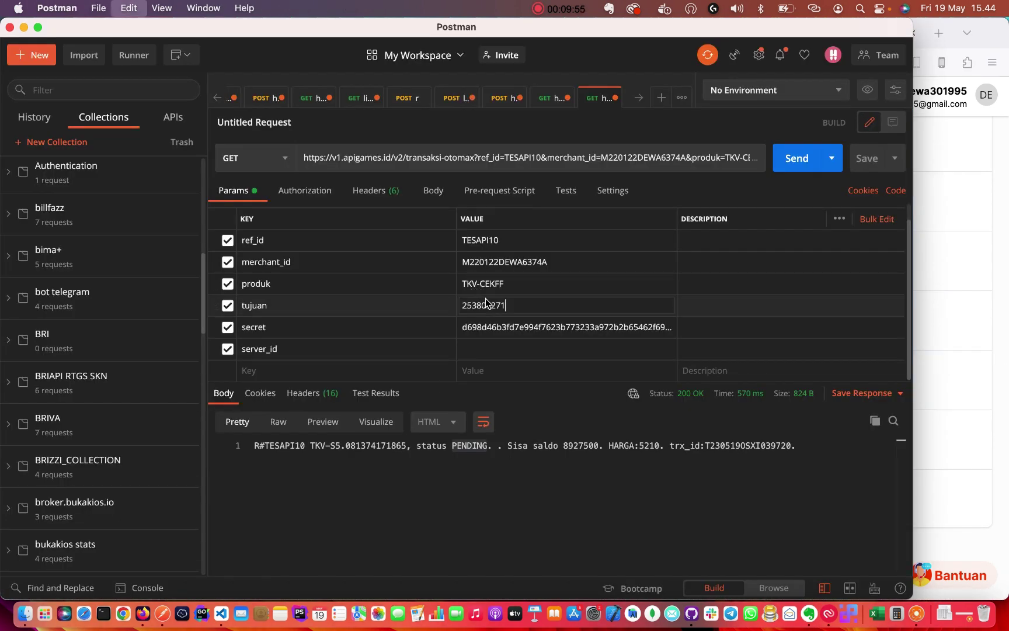
Set ref_id to TESAPI10 and resend the request to check its status.
{"action": "key", "text": "BackSpace"}
{"action": "type", "text": "1"}
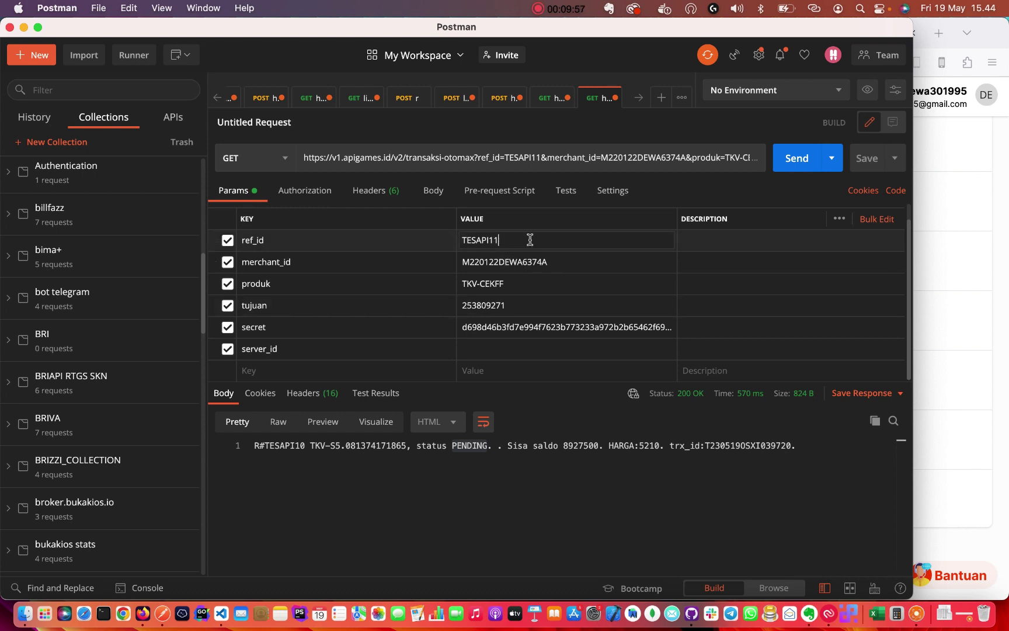
{"action": "type", "text": "0"}
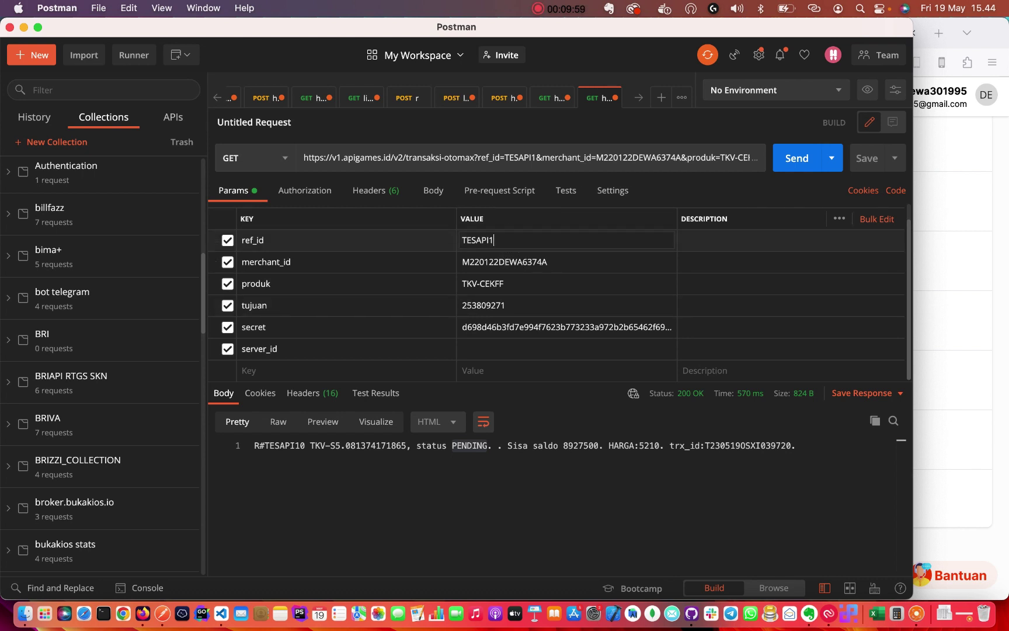
{"action": "double_click", "coordinate": [485, 239]}
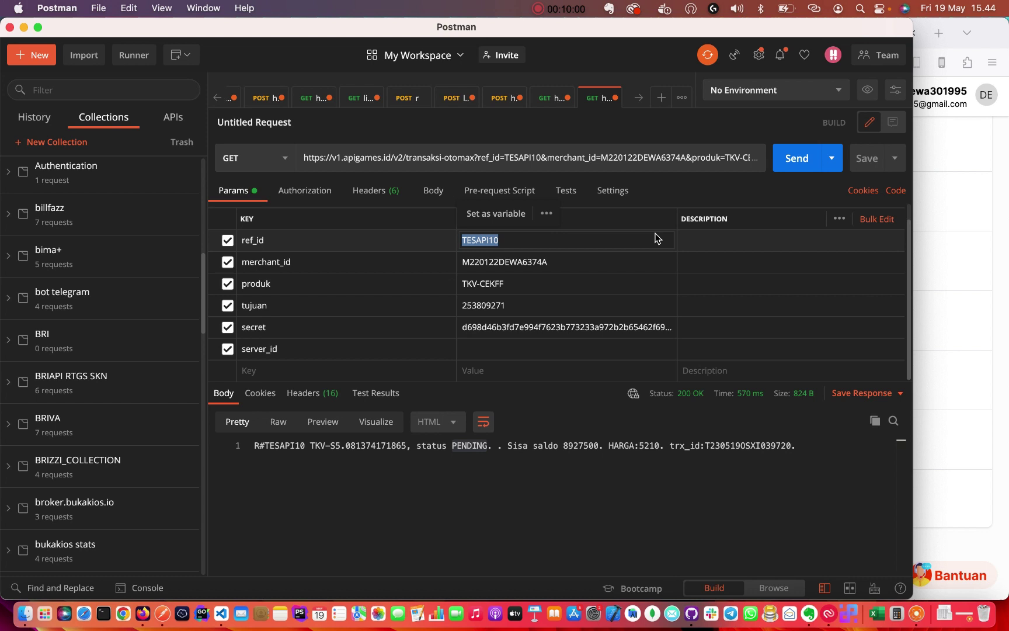
{"action": "left_click", "coordinate": [797, 157]}
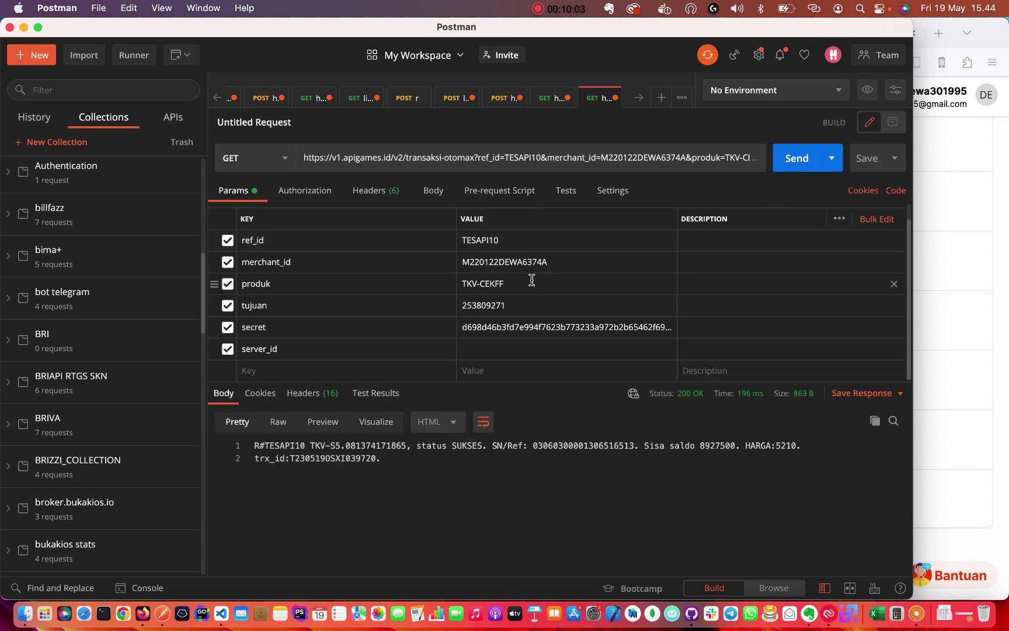
Review the SUKSES status and SN/Ref number in the TESAPI10 response.
{"action": "double_click", "coordinate": [488, 240]}
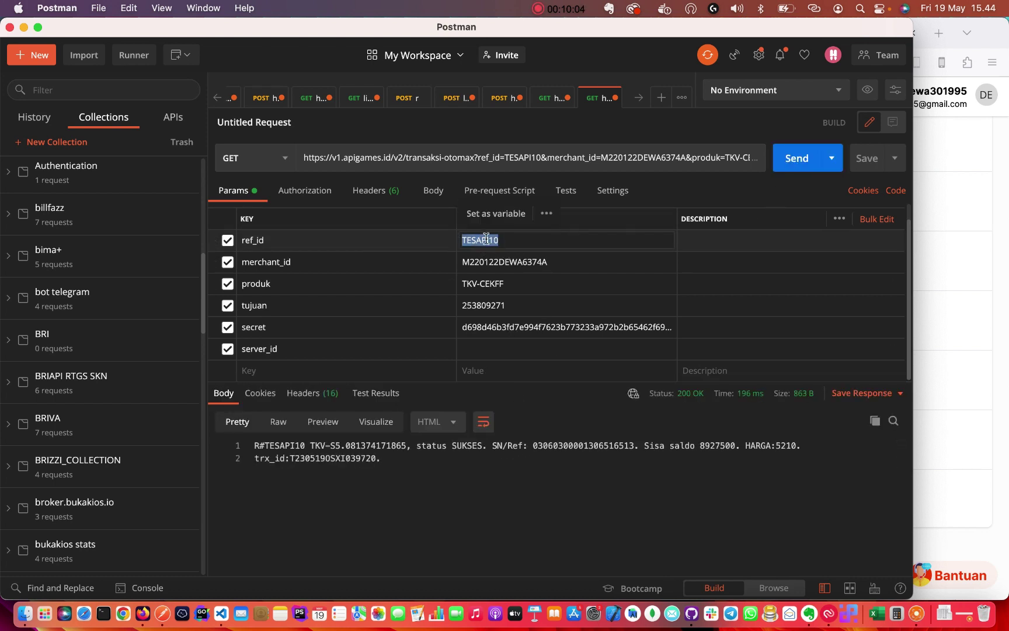
{"action": "left_click", "coordinate": [462, 455]}
{"action": "double_click", "coordinate": [563, 445]}
{"action": "left_click", "coordinate": [465, 445]}
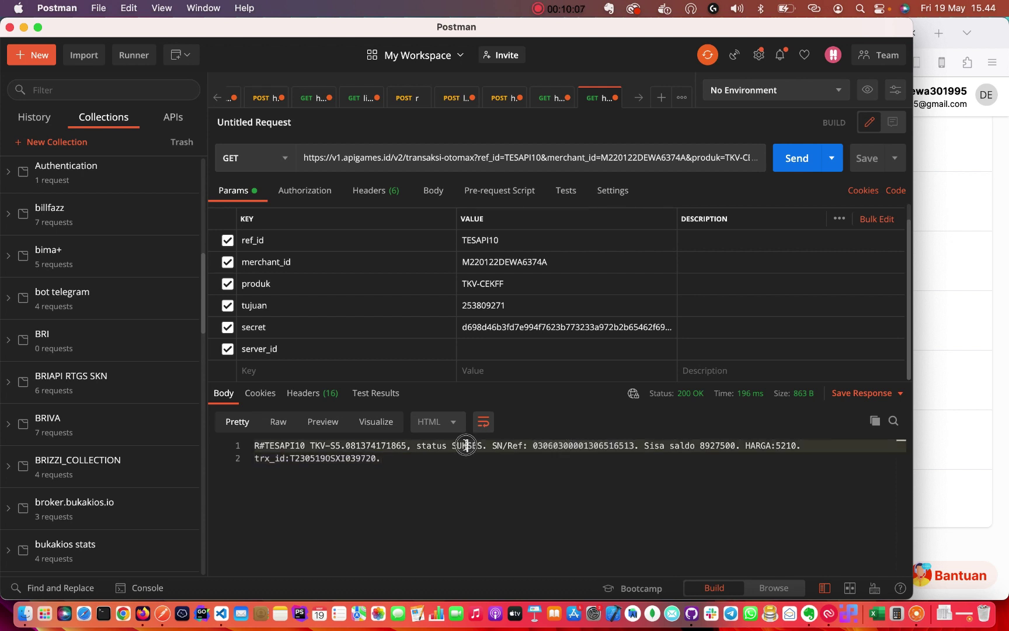
{"action": "double_click", "coordinate": [466, 445]}
{"action": "left_click", "coordinate": [535, 446]}
{"action": "double_click", "coordinate": [543, 445]}
{"action": "left_click", "coordinate": [563, 444]}
{"action": "double_click", "coordinate": [563, 445]}
{"action": "left_click", "coordinate": [552, 450]}
{"action": "left_click", "coordinate": [489, 474]}
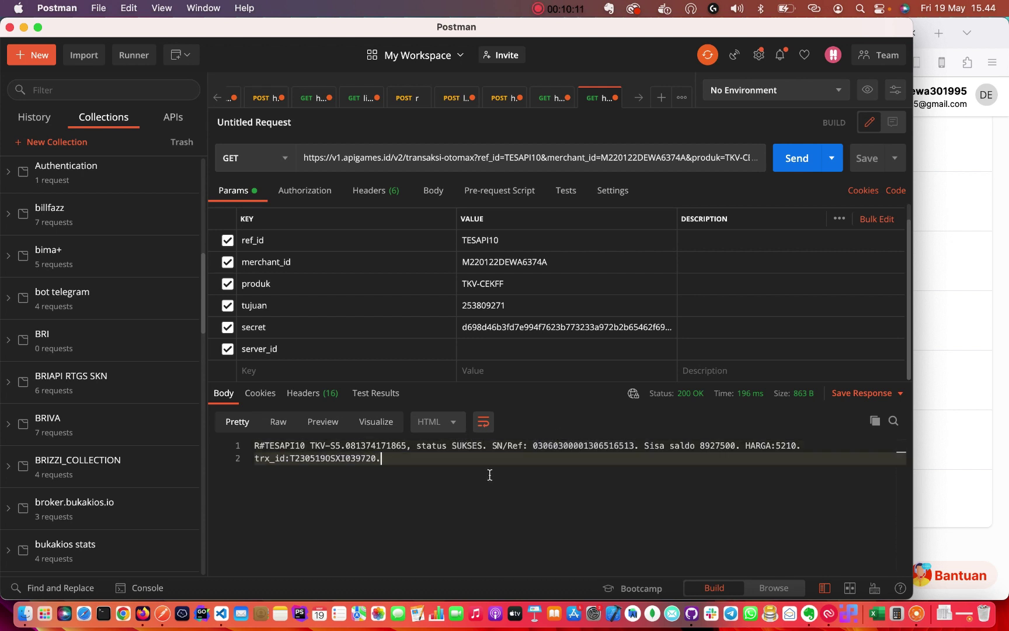
Check the response body's TKV-S5 product code, destination number and SUKSES status.
{"action": "double_click", "coordinate": [315, 446]}
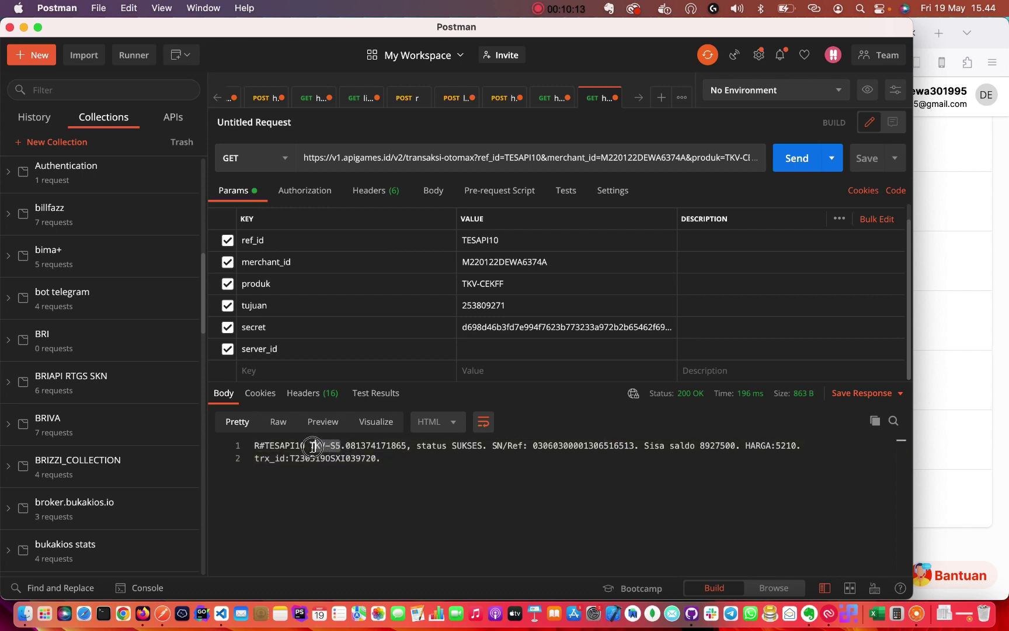
{"action": "double_click", "coordinate": [376, 446]}
{"action": "double_click", "coordinate": [478, 446]}
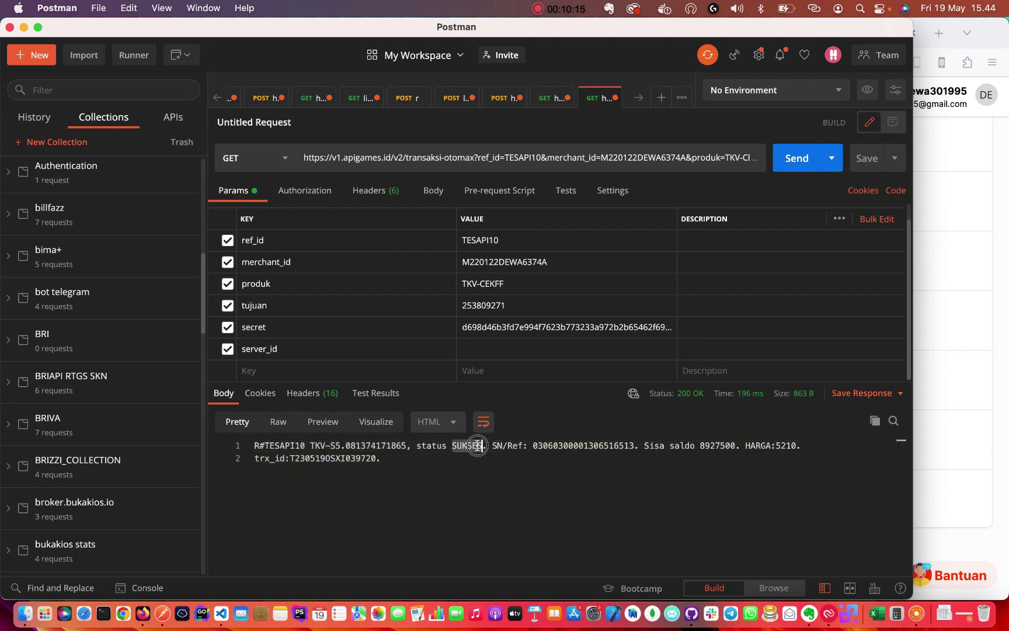
{"action": "left_click", "coordinate": [564, 451]}
{"action": "left_click_drag", "start_coordinate": [549, 459], "coordinate": [255, 447]}
{"action": "left_click", "coordinate": [409, 476]}
{"action": "left_click_drag", "start_coordinate": [412, 458], "coordinate": [252, 443]}
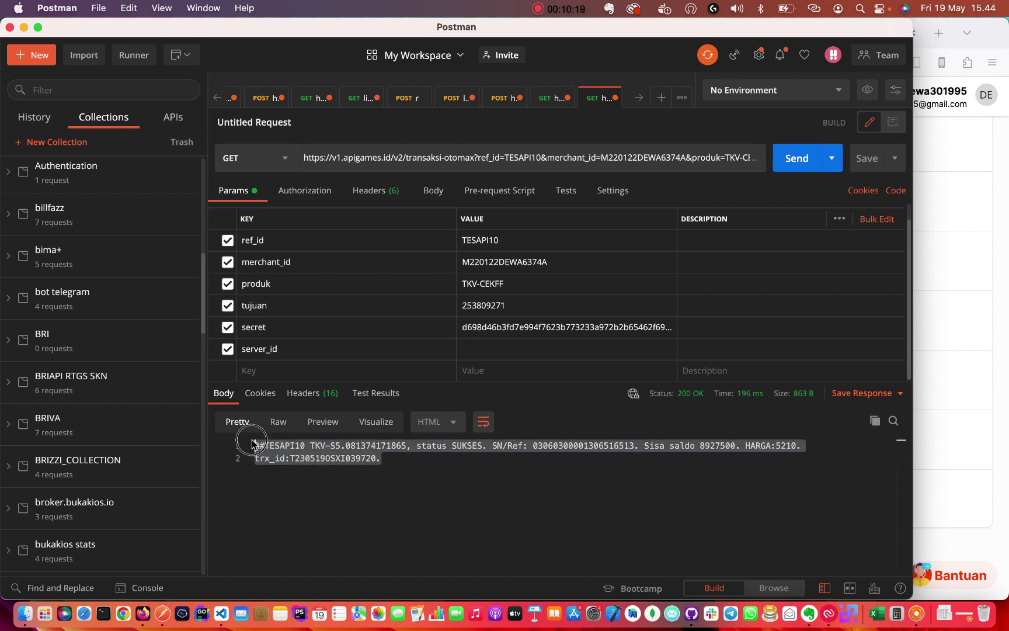
{"action": "left_click", "coordinate": [397, 479]}
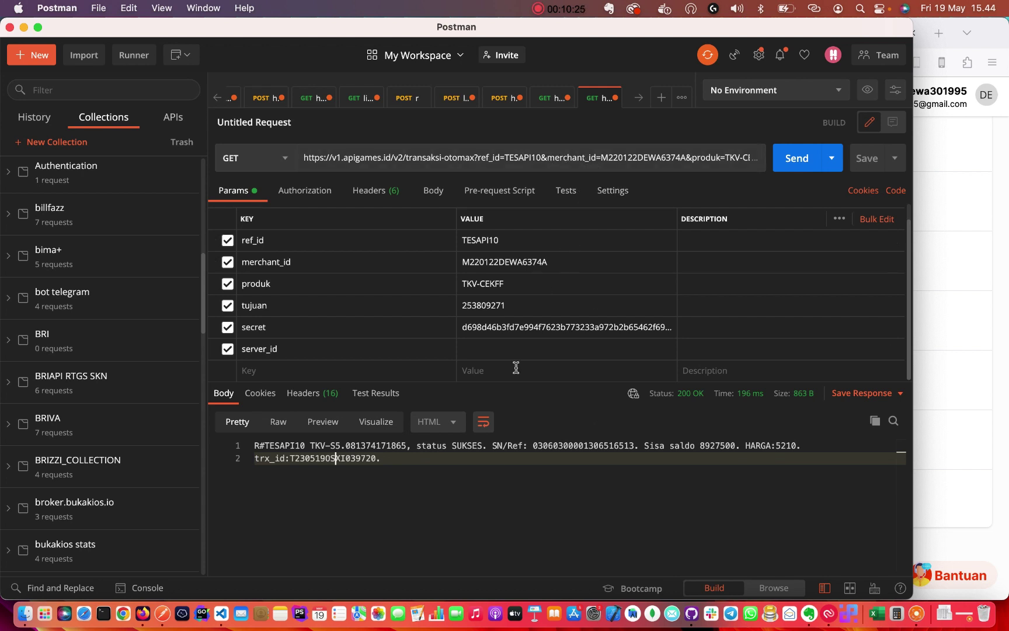
{"action": "left_click_drag", "start_coordinate": [418, 458], "coordinate": [237, 444]}
{"action": "left_click", "coordinate": [379, 476]}
{"action": "left_click_drag", "start_coordinate": [415, 460], "coordinate": [254, 444]}
{"action": "left_click", "coordinate": [358, 485]}
Change ref_id to TESAPI11 and send the TKV-CEKFF ID check, which returns PENDING.
{"action": "double_click", "coordinate": [525, 303]}
{"action": "double_click", "coordinate": [503, 285]}
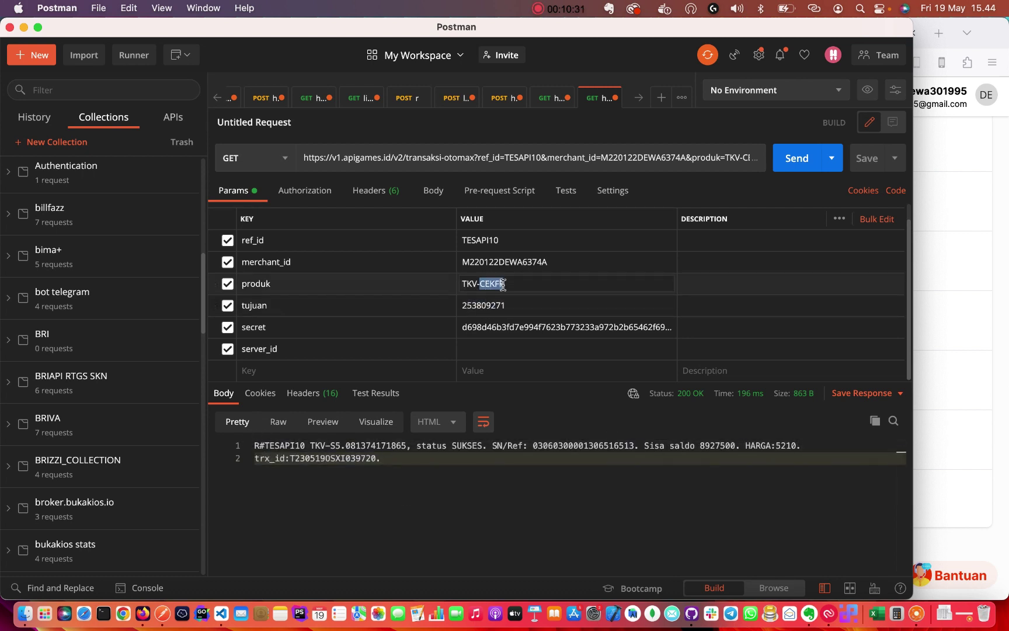
{"action": "left_click", "coordinate": [500, 239]}
{"action": "key", "text": "BackSpace"}
{"action": "type", "text": "1"}
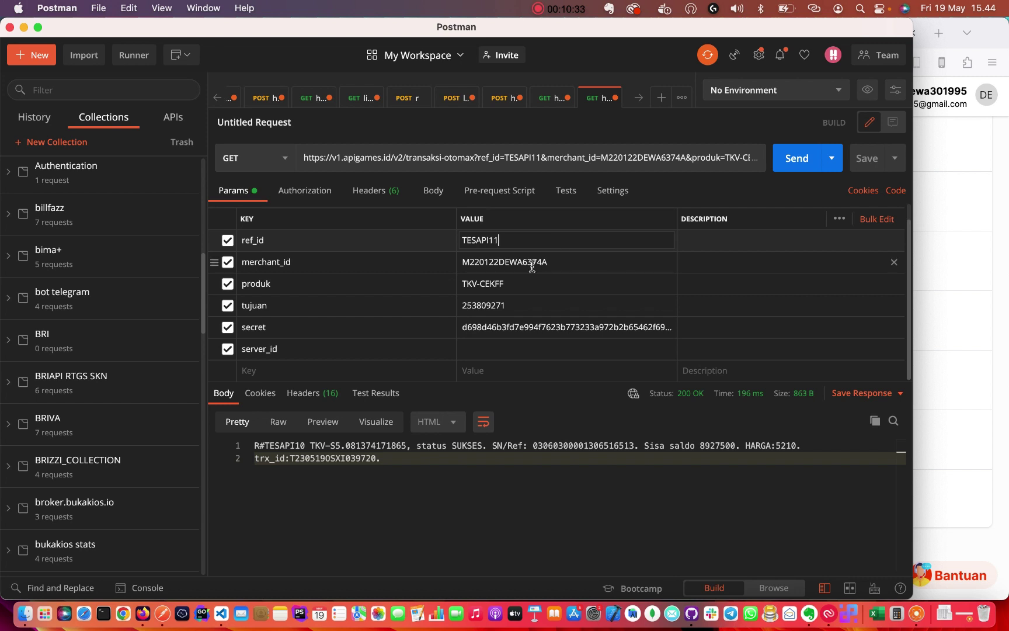
{"action": "left_click", "coordinate": [536, 257]}
{"action": "left_click", "coordinate": [527, 310]}
{"action": "left_click", "coordinate": [525, 324]}
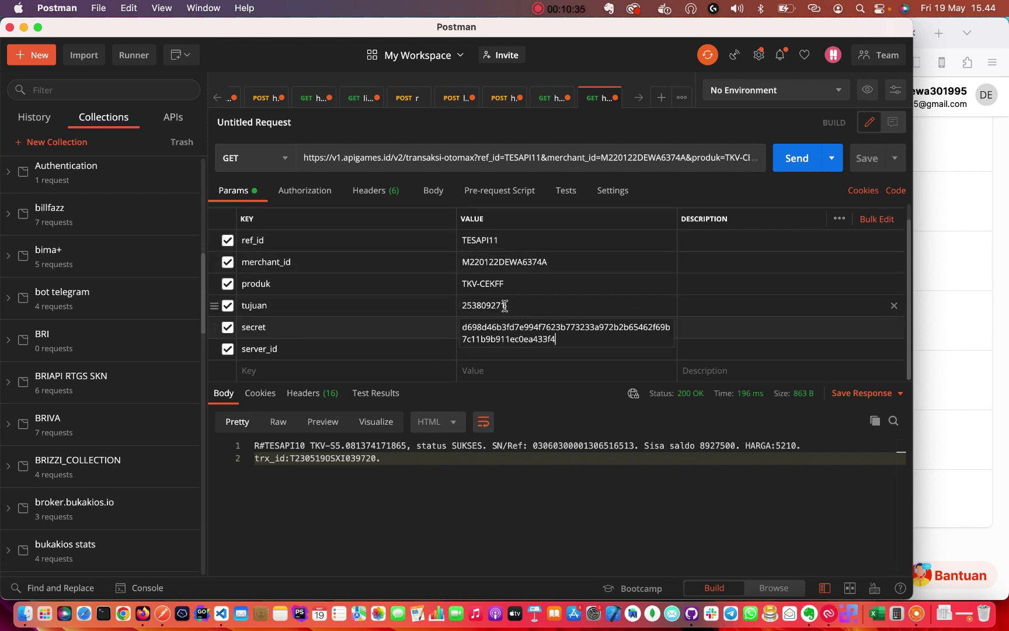
{"action": "double_click", "coordinate": [520, 305]}
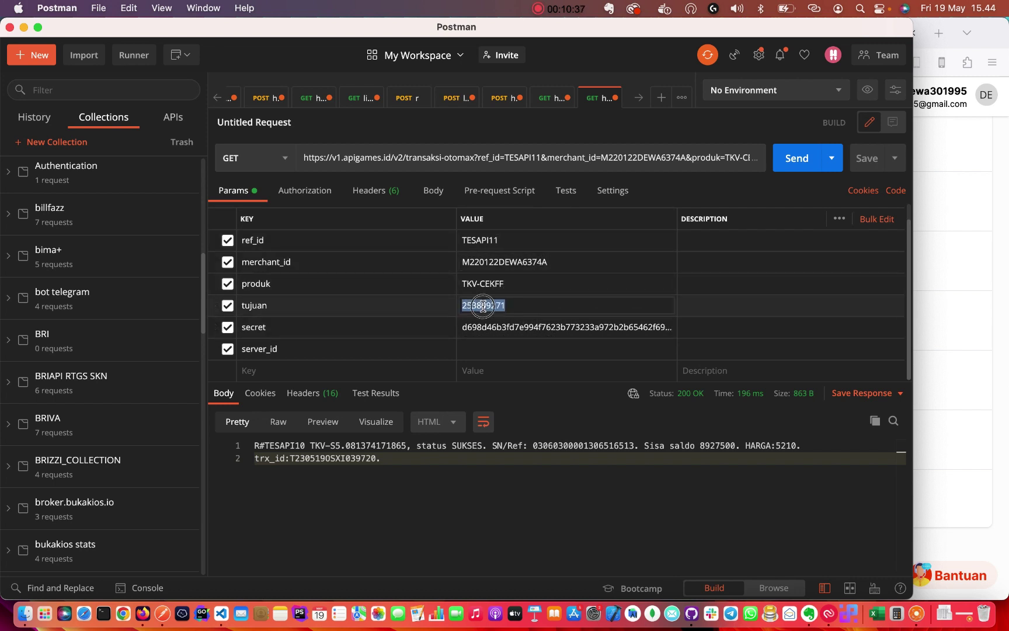
{"action": "left_click", "coordinate": [797, 158]}
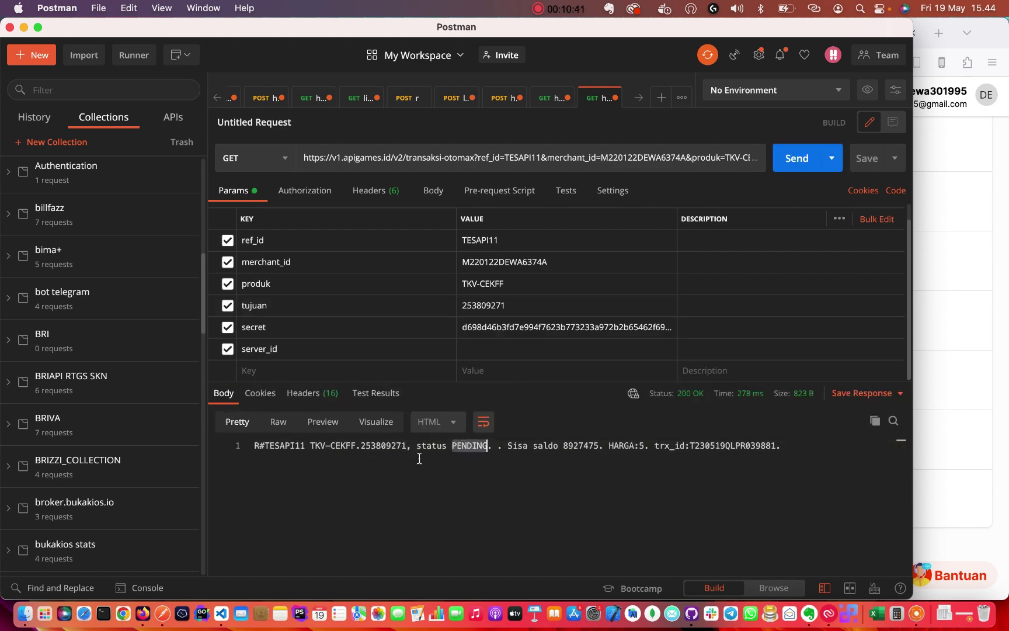
{"action": "left_click", "coordinate": [341, 445]}
Check the Apigames list for the TESAPI11 Cek ID Free Fire transaction, sukses at Rp5.
{"action": "left_click", "coordinate": [989, 359]}
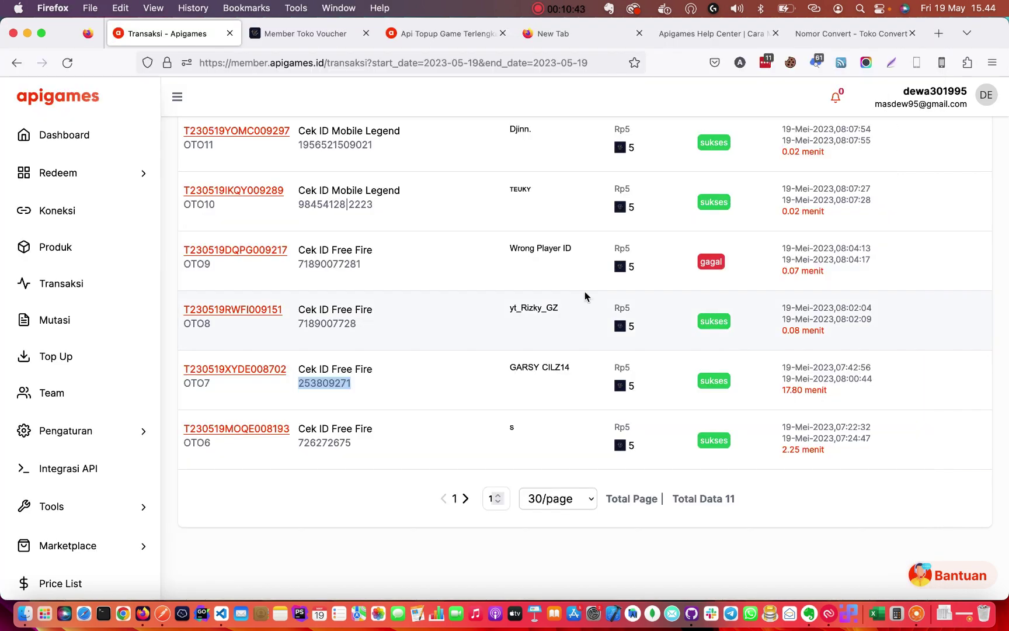
{"action": "scroll", "coordinate": [585, 293], "scroll_direction": "up", "scroll_amount": 10}
{"action": "scroll", "coordinate": [508, 401], "scroll_direction": "down", "scroll_amount": 2}
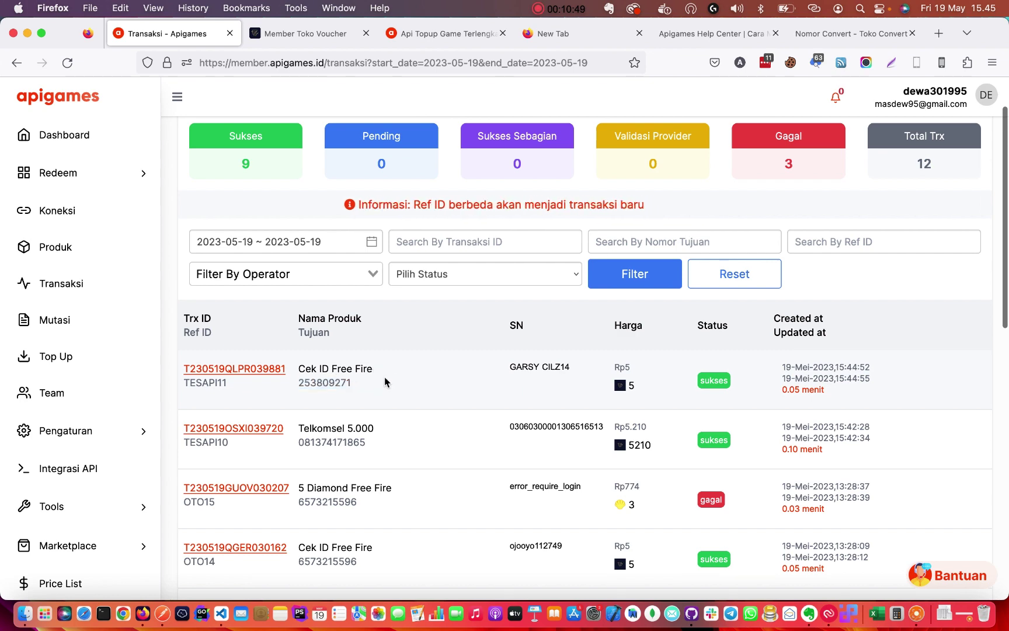
{"action": "triple_click", "coordinate": [309, 369]}
{"action": "left_click", "coordinate": [311, 369]}
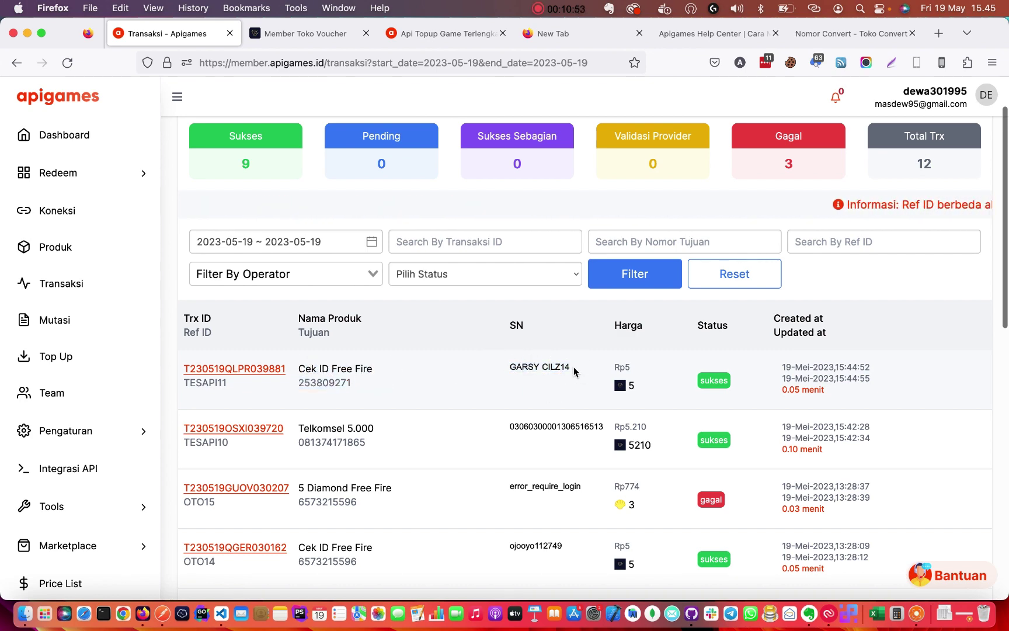
{"action": "scroll", "coordinate": [540, 410], "scroll_direction": "down", "scroll_amount": 2}
{"action": "scroll", "coordinate": [540, 410], "scroll_direction": "up", "scroll_amount": 5}
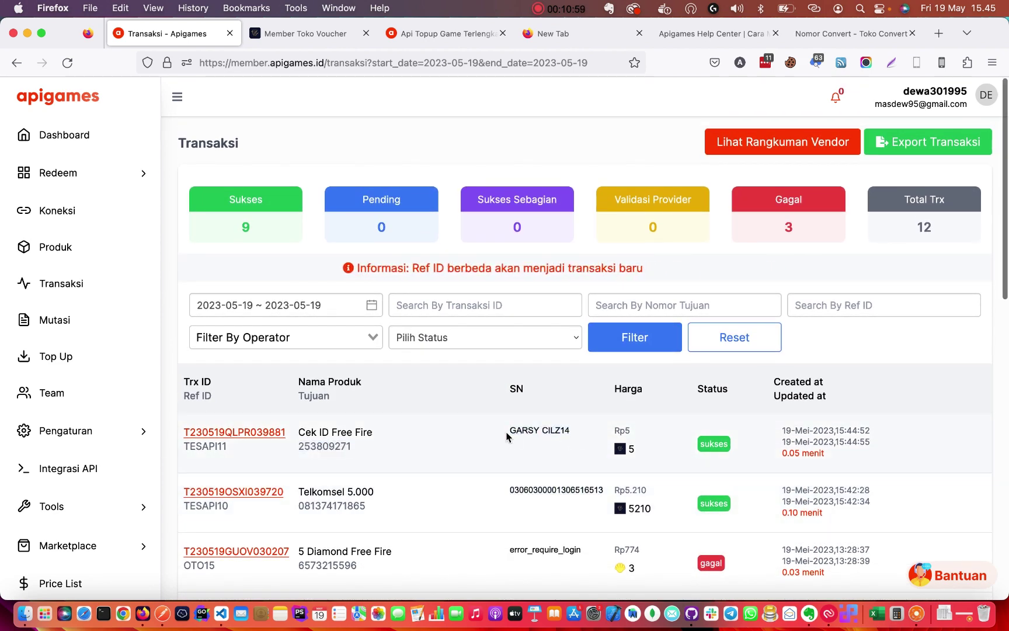
{"action": "scroll", "coordinate": [520, 399], "scroll_direction": "up", "scroll_amount": 1}
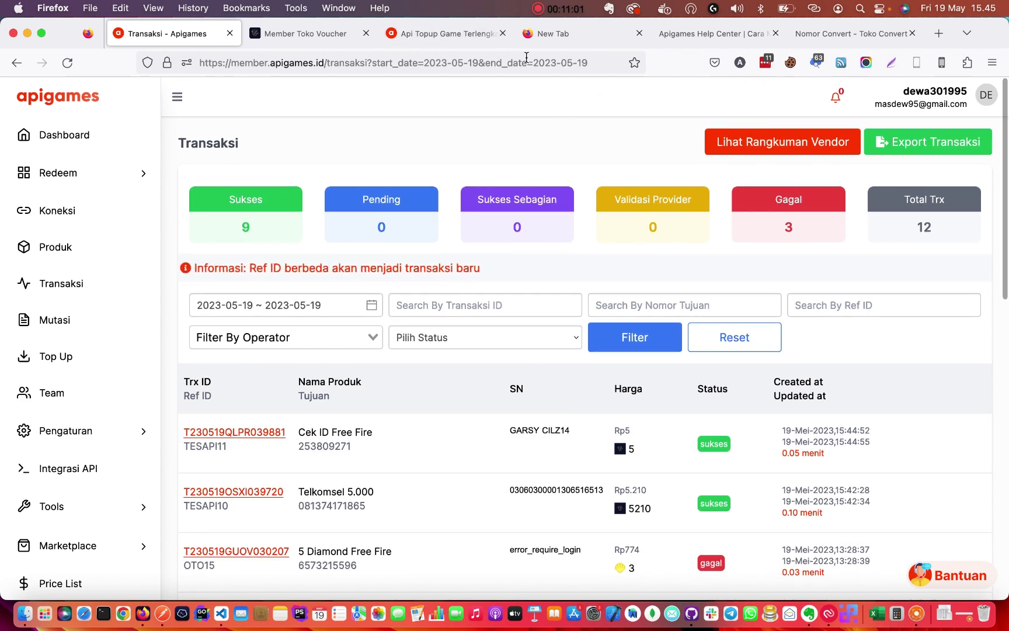